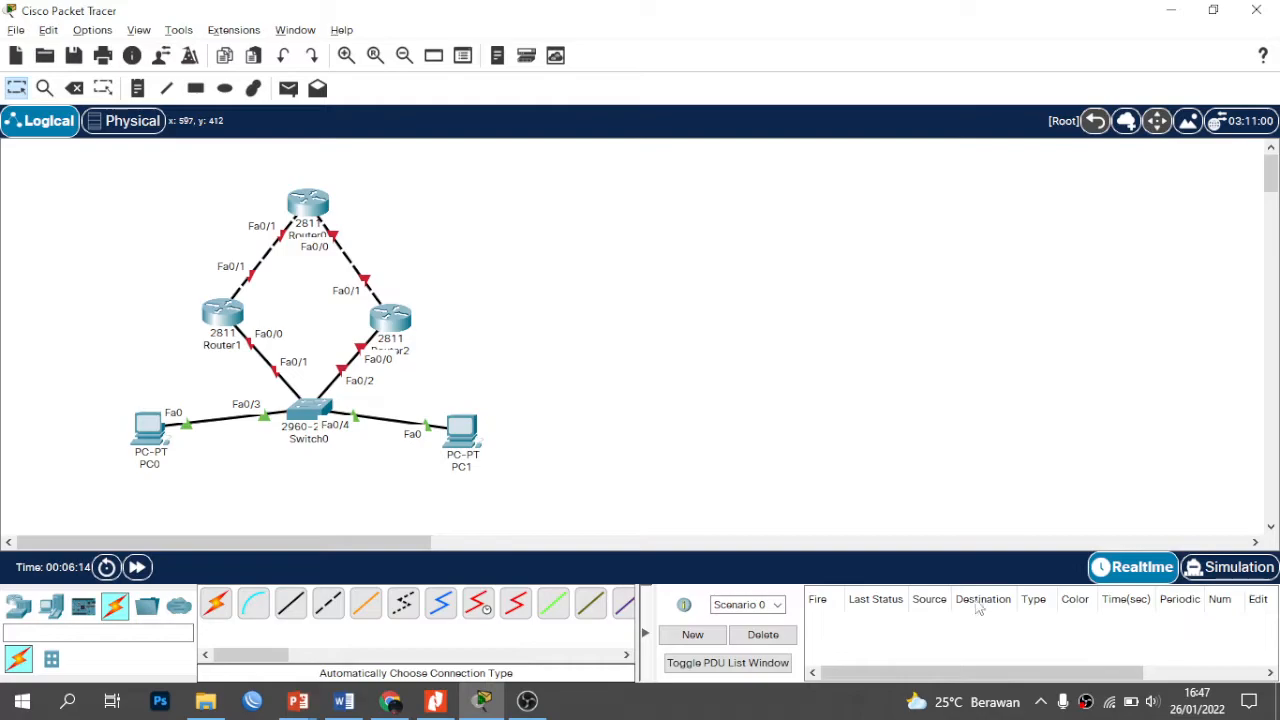
click(222, 314)
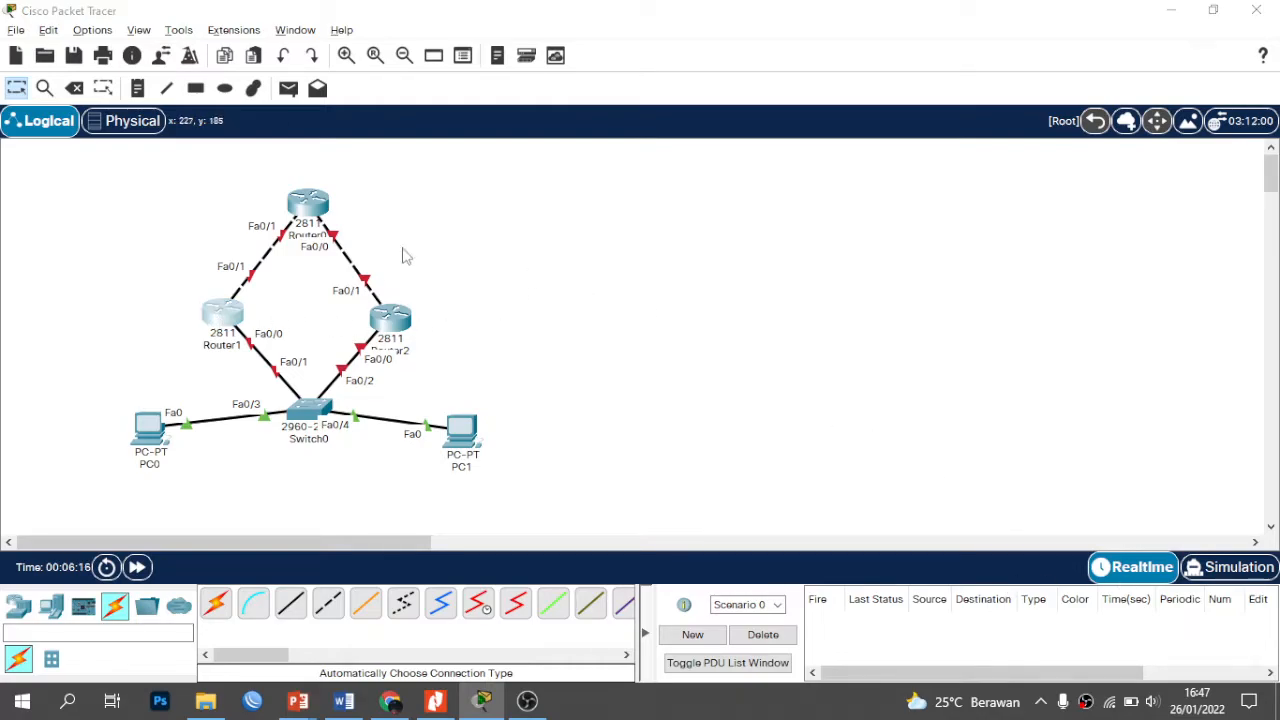
drag(565, 32, 830, 28)
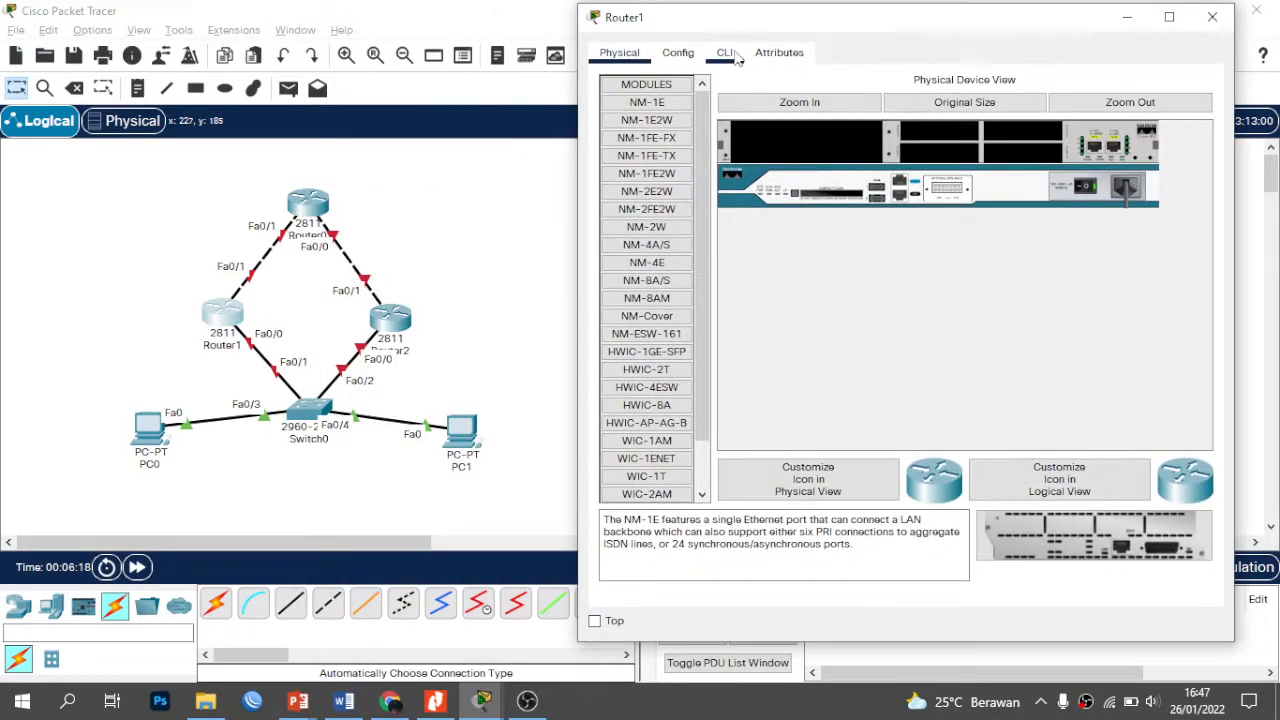
click(724, 52)
click(1212, 17)
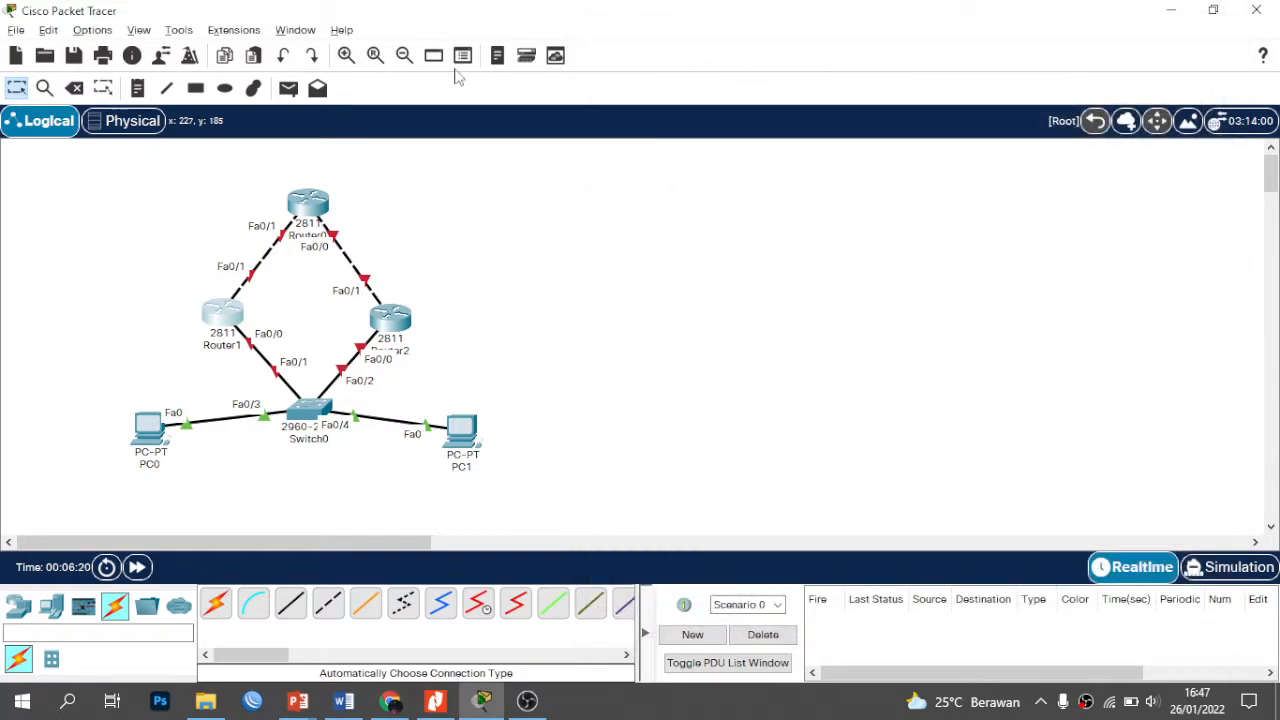
Step: Add three text notes in the empty workspace beside the topology: 10.10.10.0/24, 20.20.20.0/24 and 12.12.12.0/24
click(139, 88)
click(622, 204)
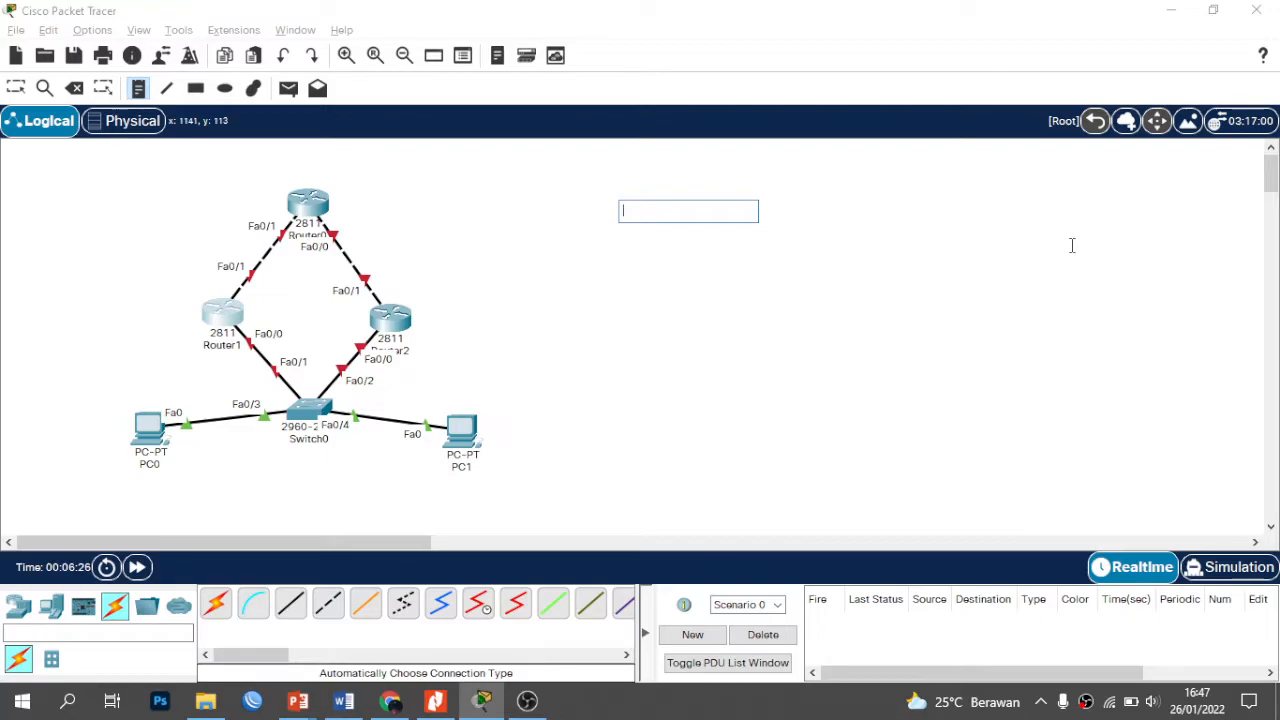
text(10.10.10.)
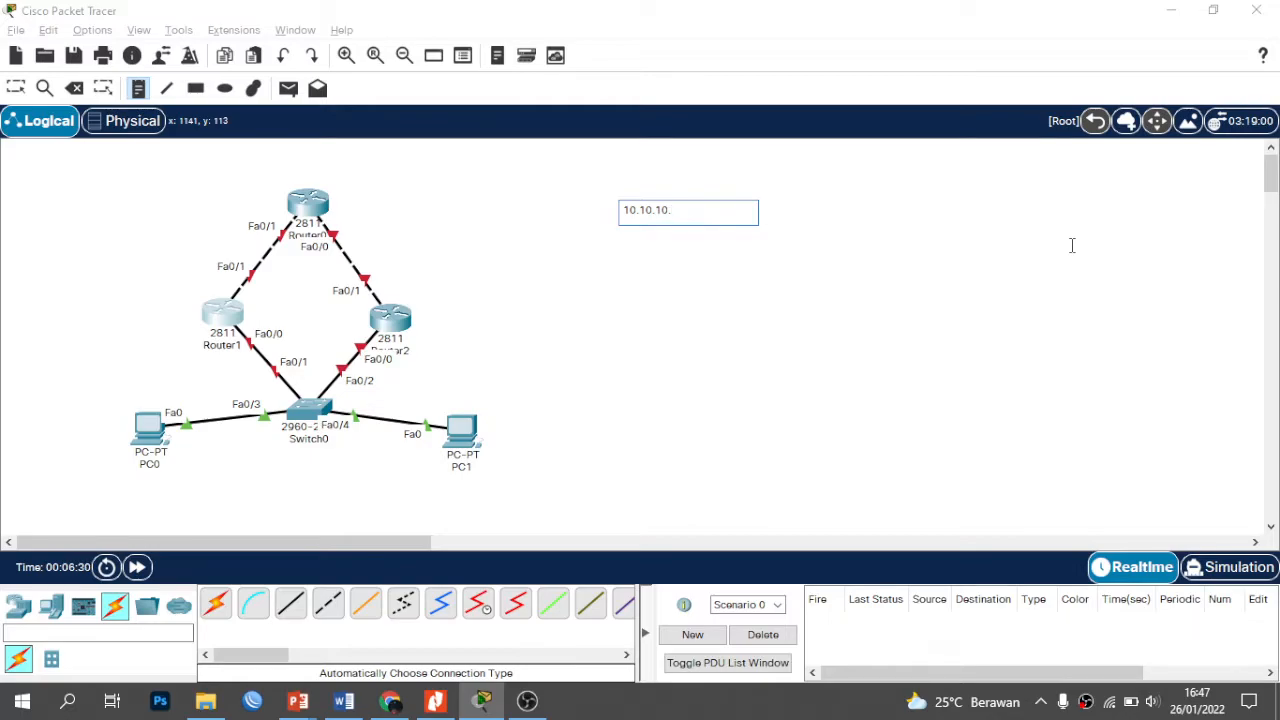
text(0/24)
click(766, 318)
text(20.20.20.0)
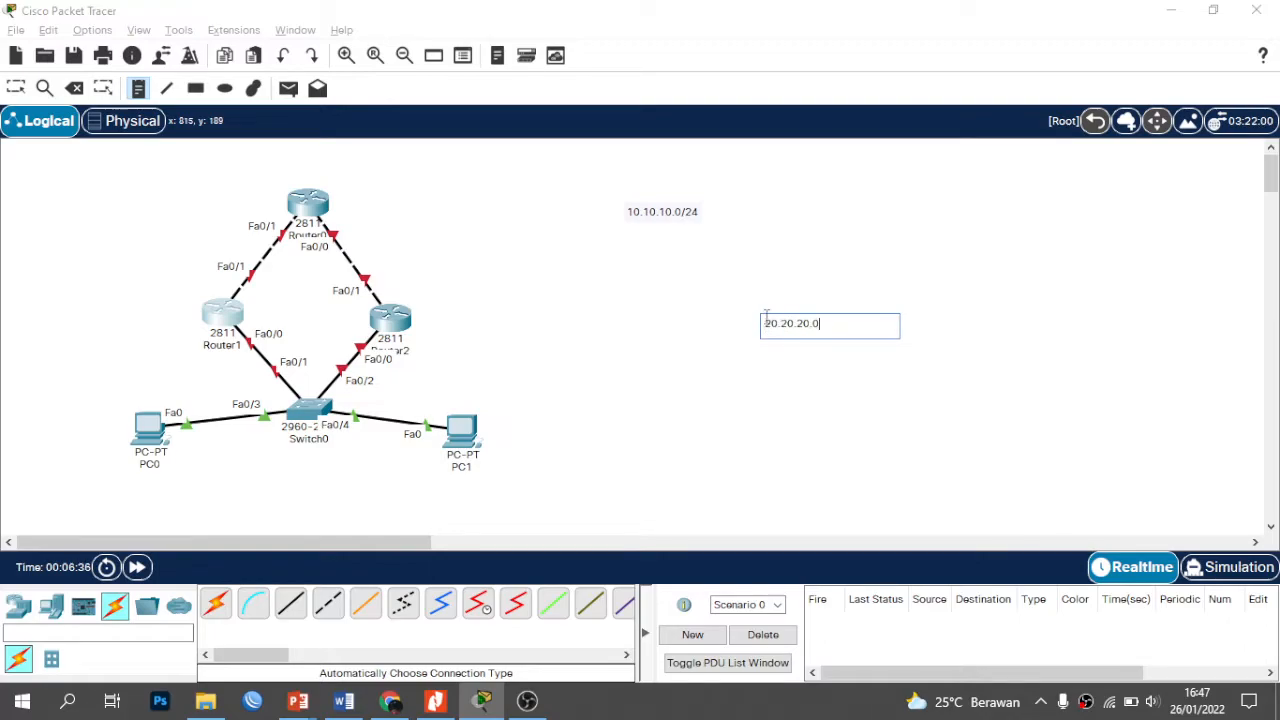
text(/24)
click(676, 296)
text(42.12.12.)
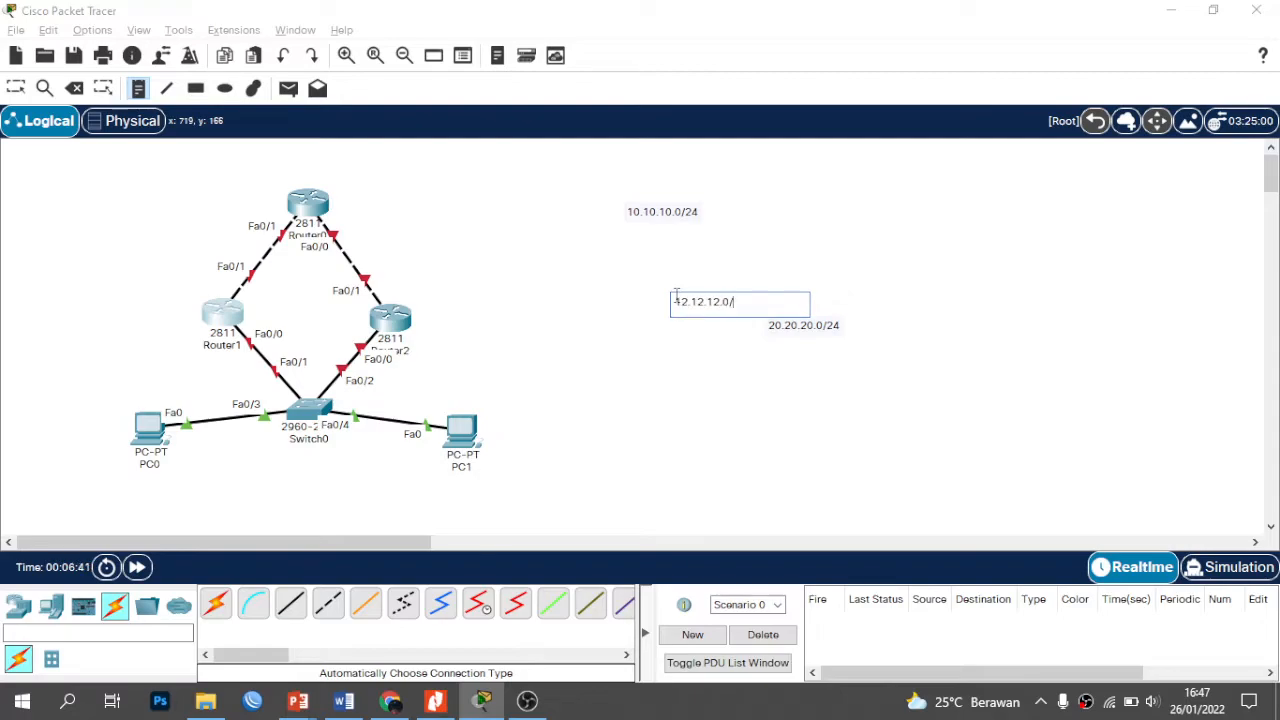
text(0/24)
Step: Move the 10.10.10.0/24 note to the Router0–Router1 link, 20.20.20.0/24 to the Router0–Router2 link, and 12.12.12.0/24 to the Router1–Switch0 link
click(15, 88)
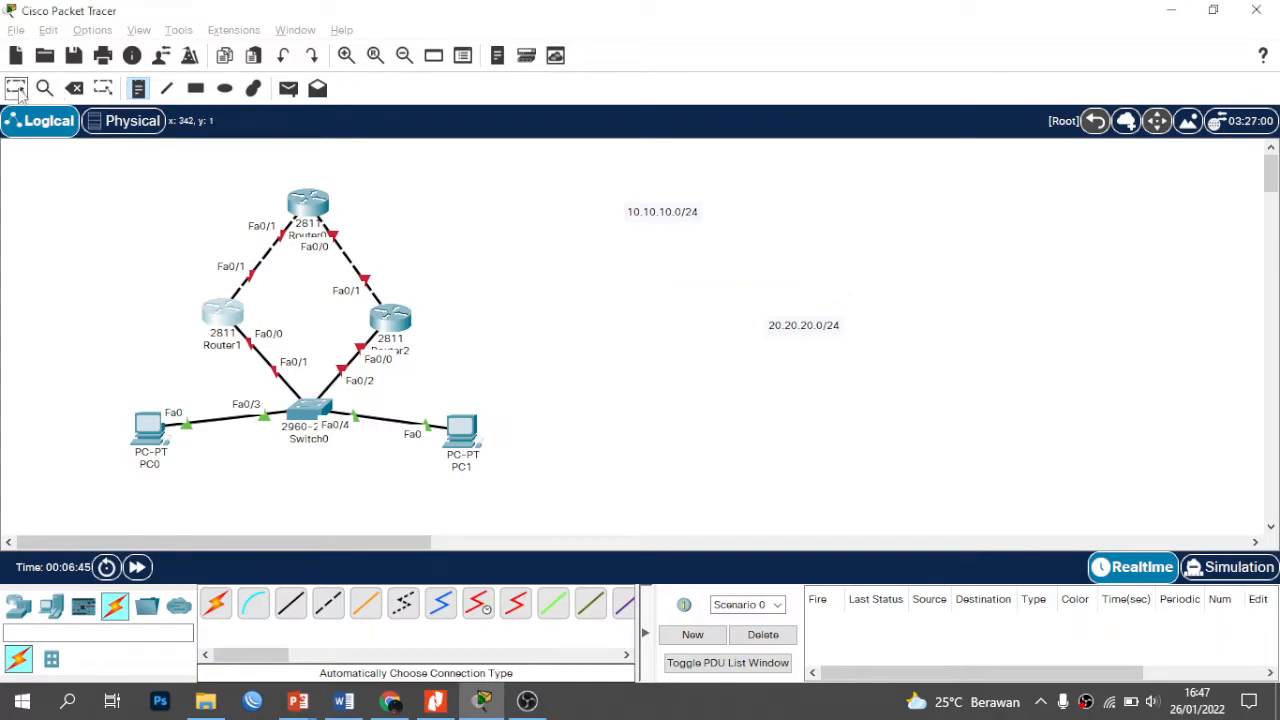
drag(652, 218, 239, 255)
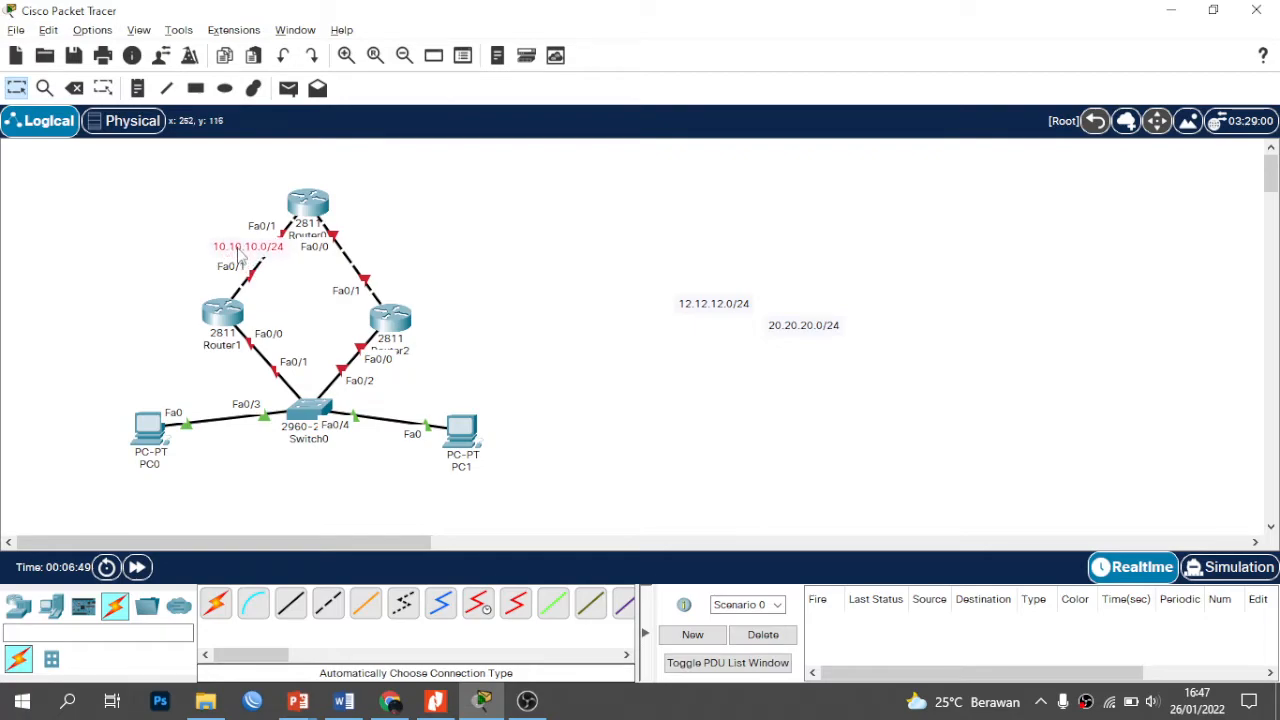
drag(815, 333, 383, 262)
drag(740, 323, 287, 358)
Step: Add another text note reading 12.12.12.0/24 in the empty workspace beside the topology
click(138, 88)
click(700, 283)
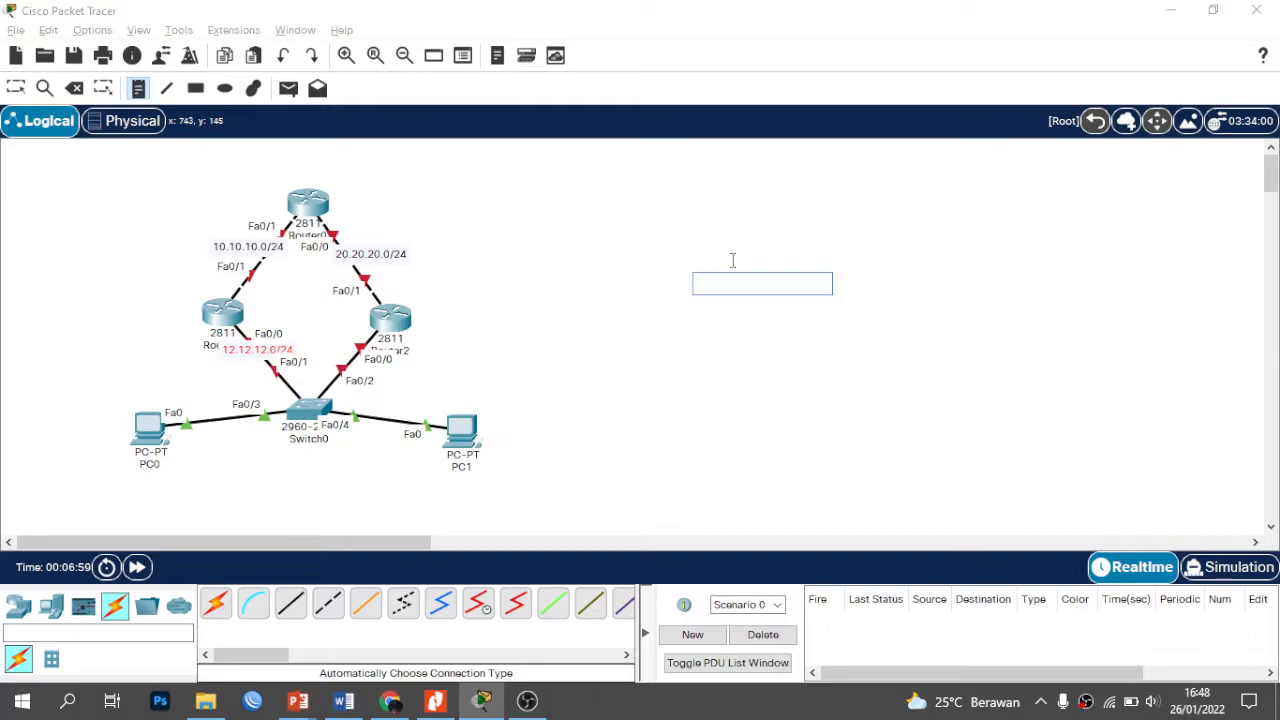
text(12.12.1.)
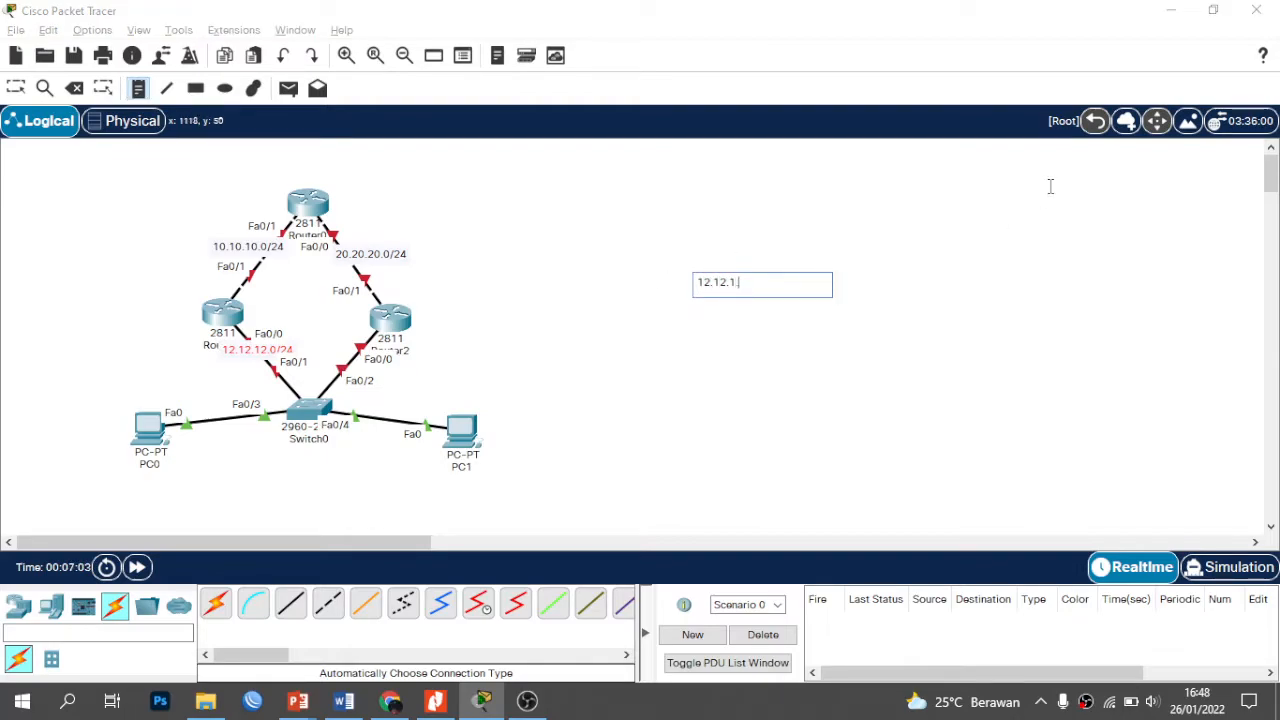
text(12)
key(BackSpace)
key(BackSpace)
text(2.12)
key(BackSpace)
key(BackSpace)
text(0/2)
Step: Move the new 12.12.12.0/24 note onto the Router2–Switch0 link and shift Router2 slightly outward to uncover it
click(16, 88)
drag(754, 283, 386, 363)
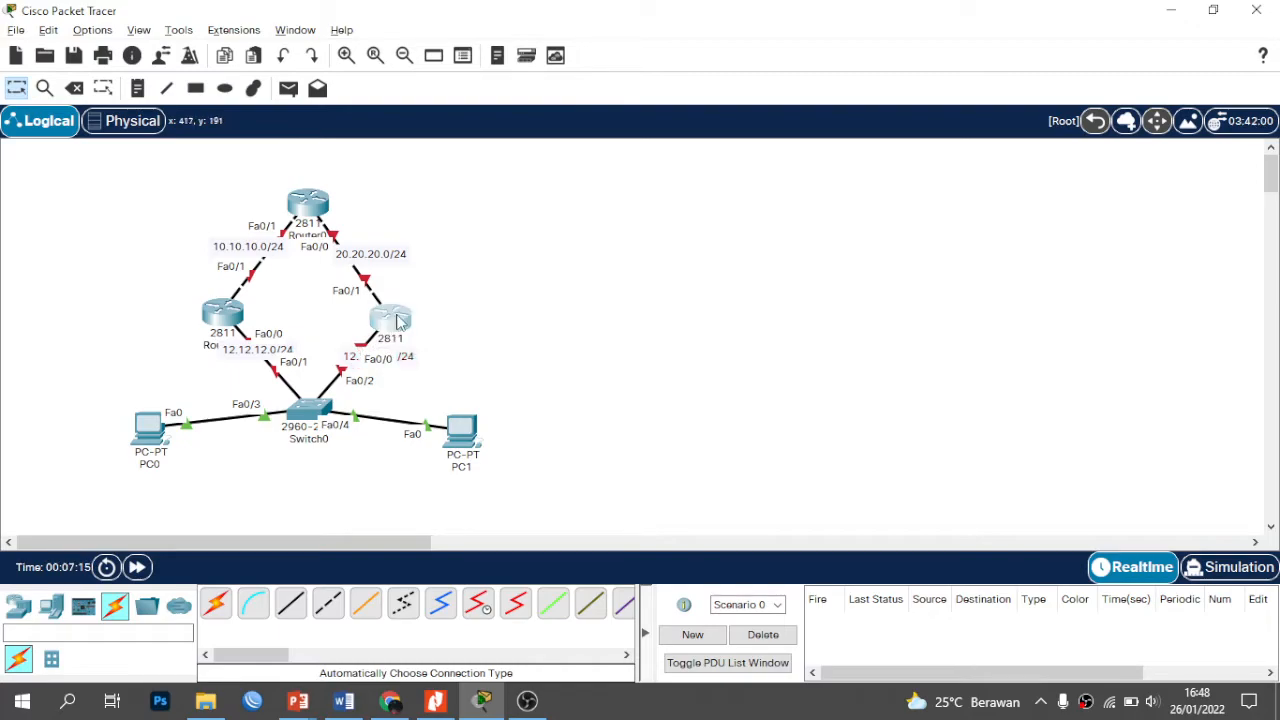
drag(391, 318, 411, 298)
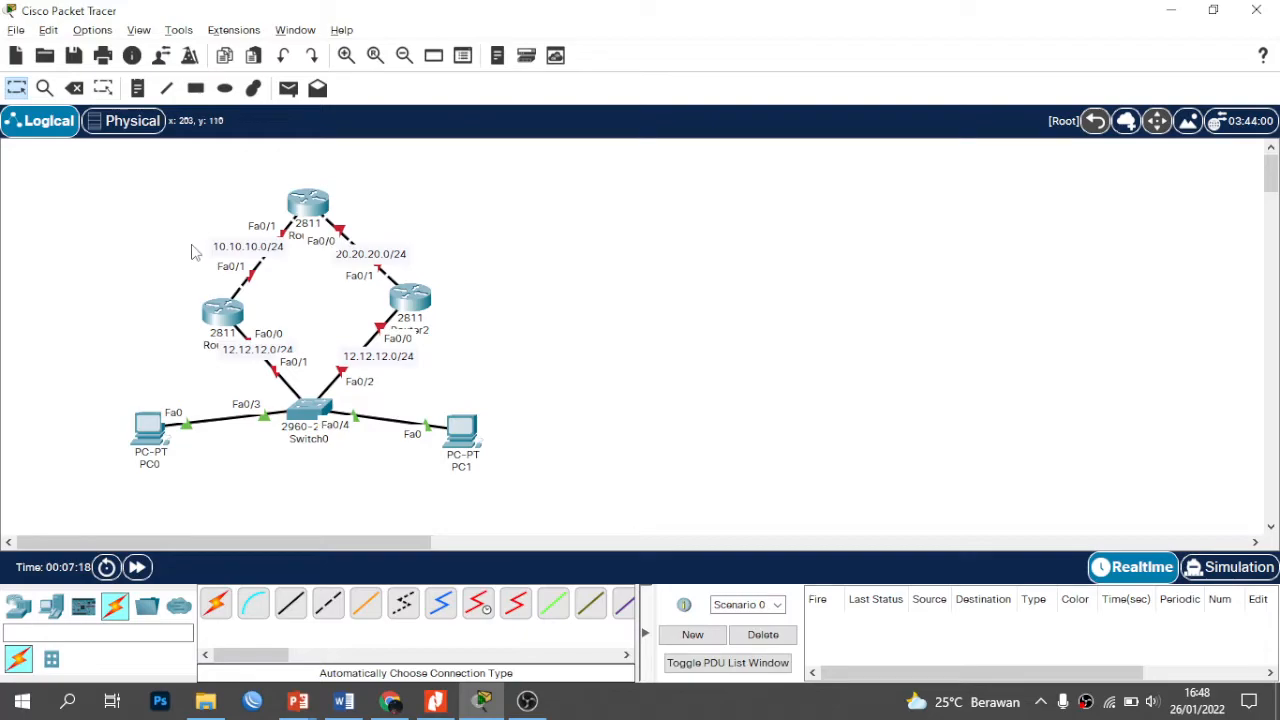
Step: Open Router1's command line and answer no to the initial configuration dialog
click(232, 312)
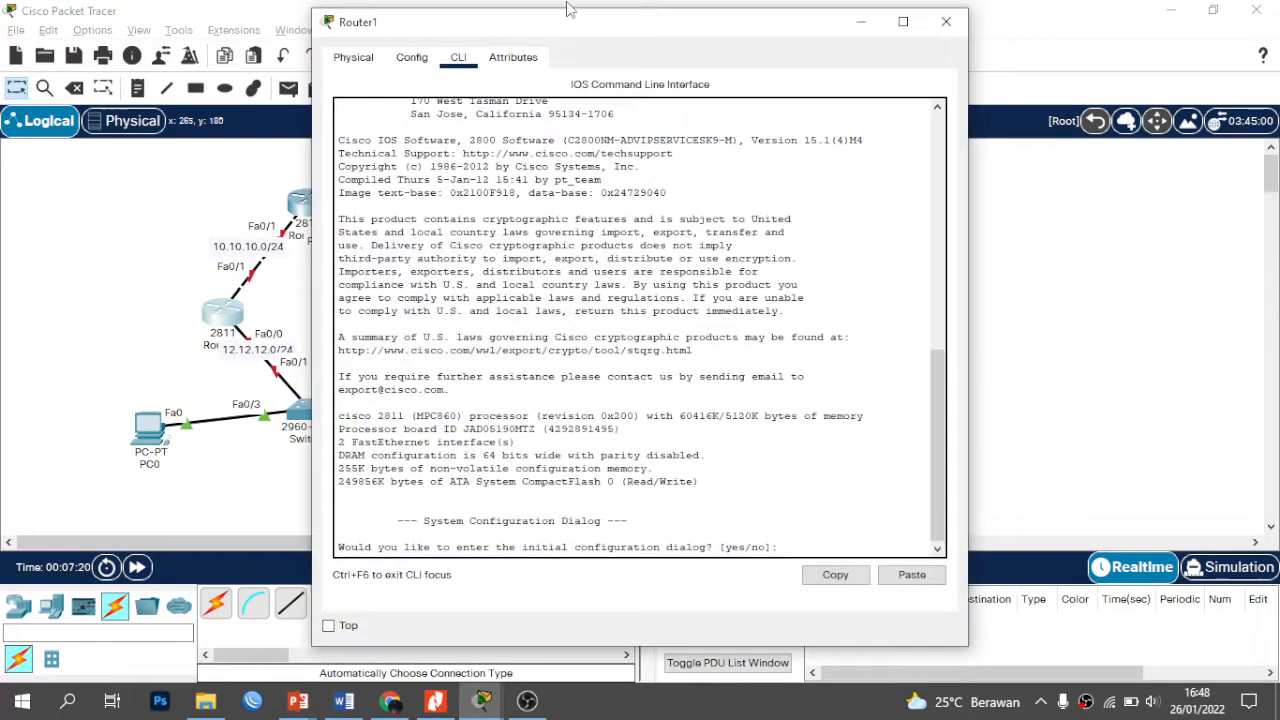
drag(530, 30, 743, 34)
click(858, 340)
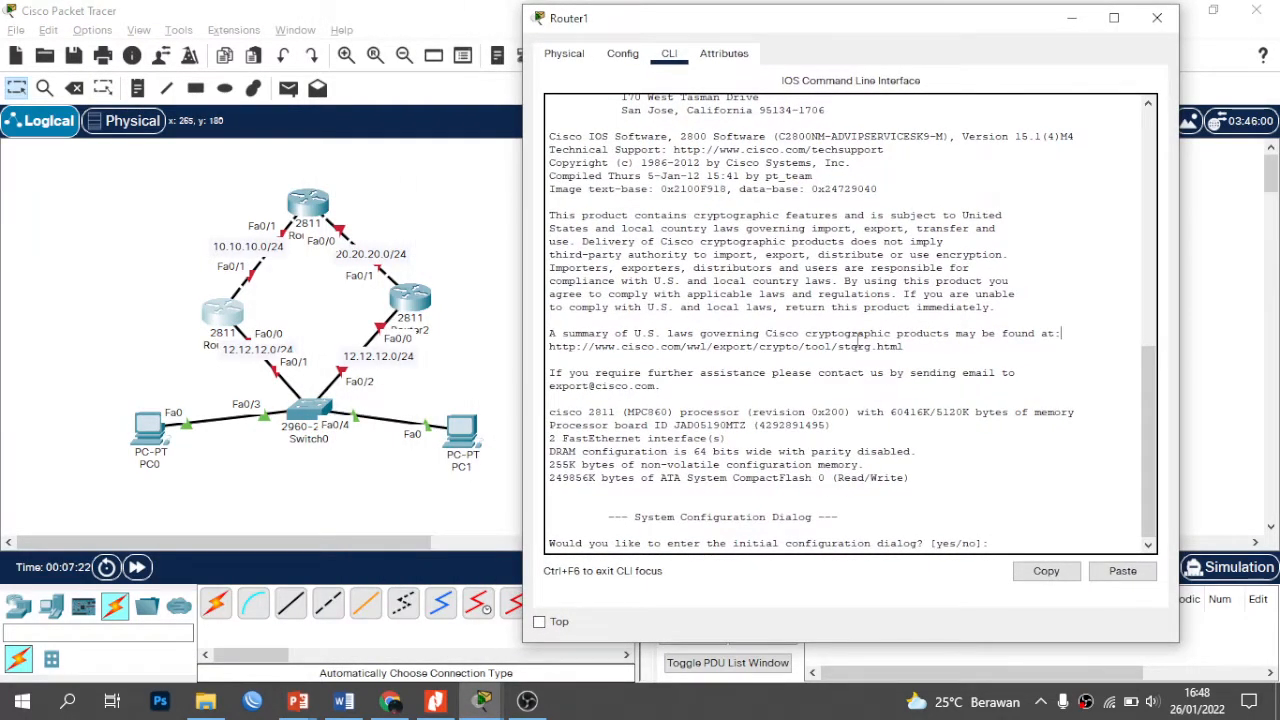
key(Return)
key(Return)
key(Return)
key(Return)
text(no)
key(Return)
key(Return)
key(Return)
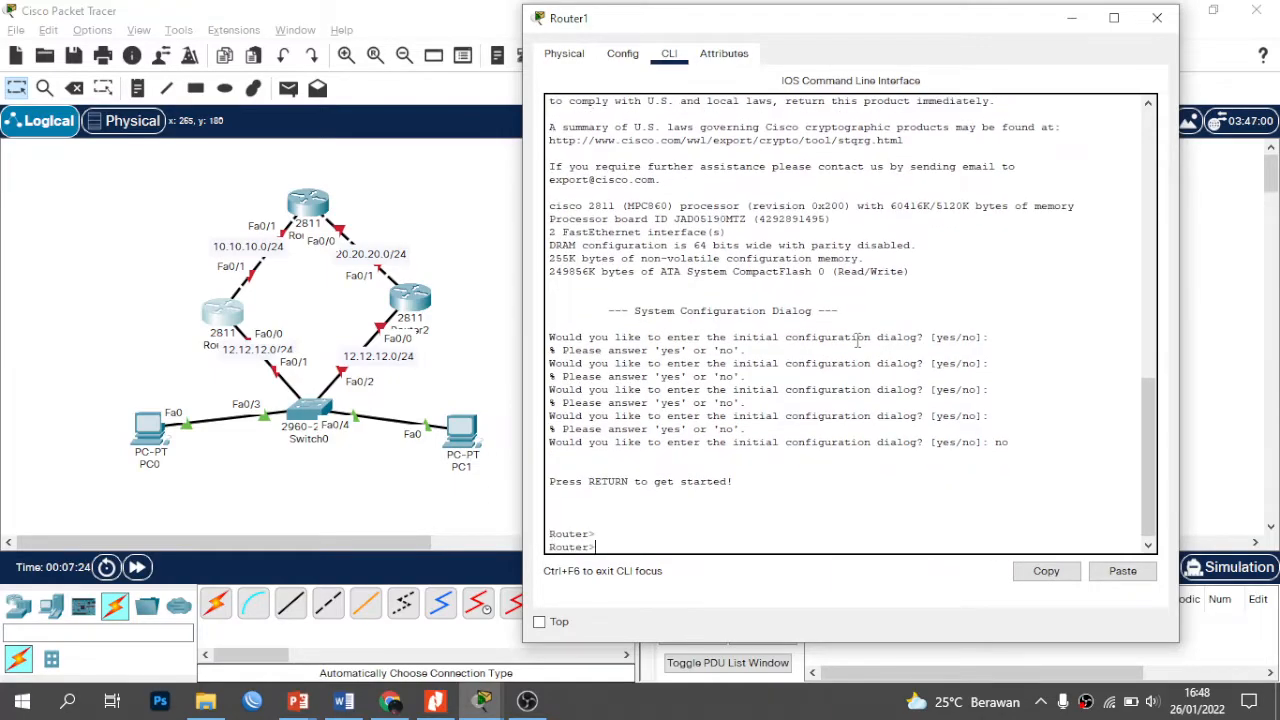
Step: Enter privileged mode and then global configuration mode on Router1
text(en)
key(Return)
text(conf t)
key(Return)
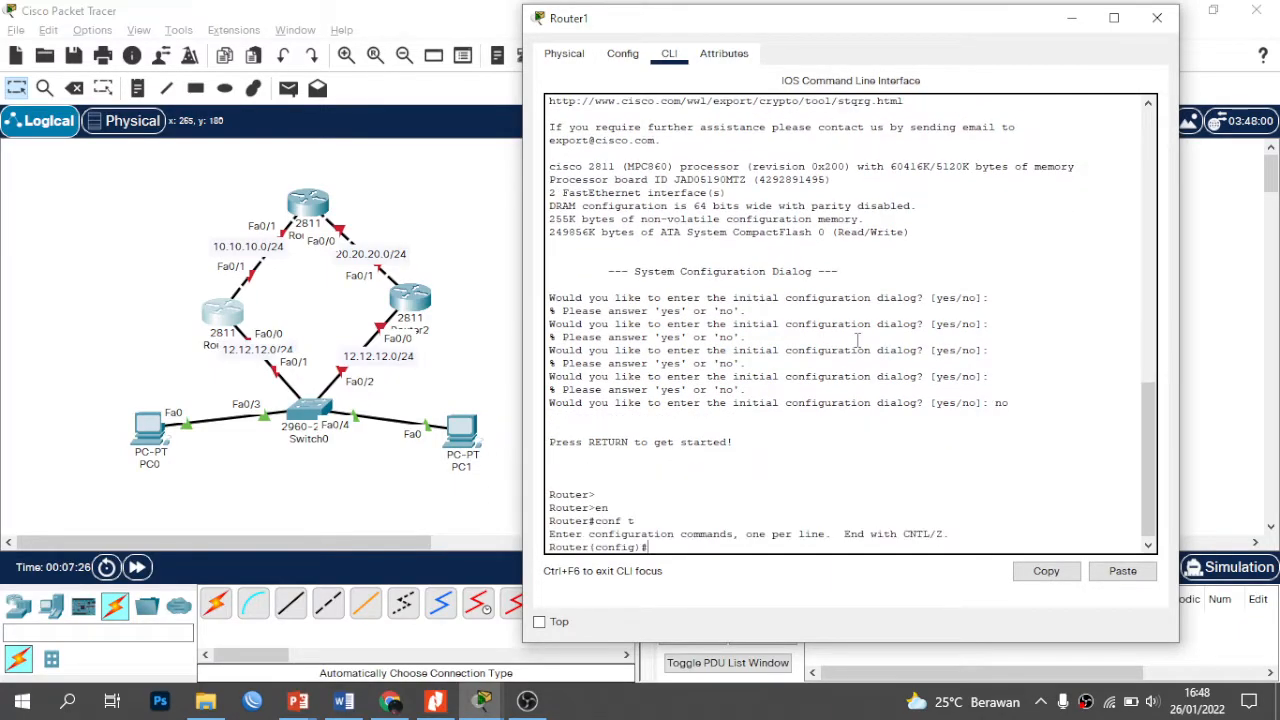
Step: Enable Router1's interface fa0/0 and assign it IP address 12.12.12.1 with mask 255.255.255.0
text(int fa0/0)
key(Return)
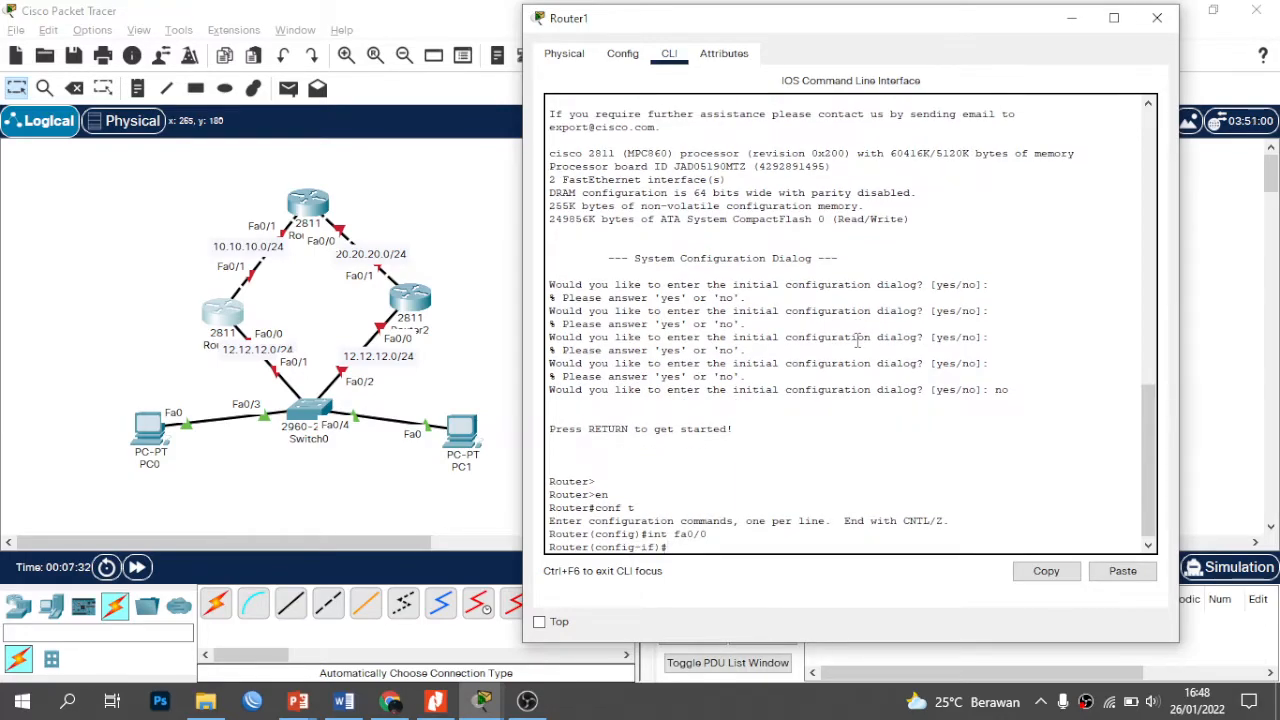
text(nos)
key(BackSpace)
text(sh)
key(Return)
key(Return)
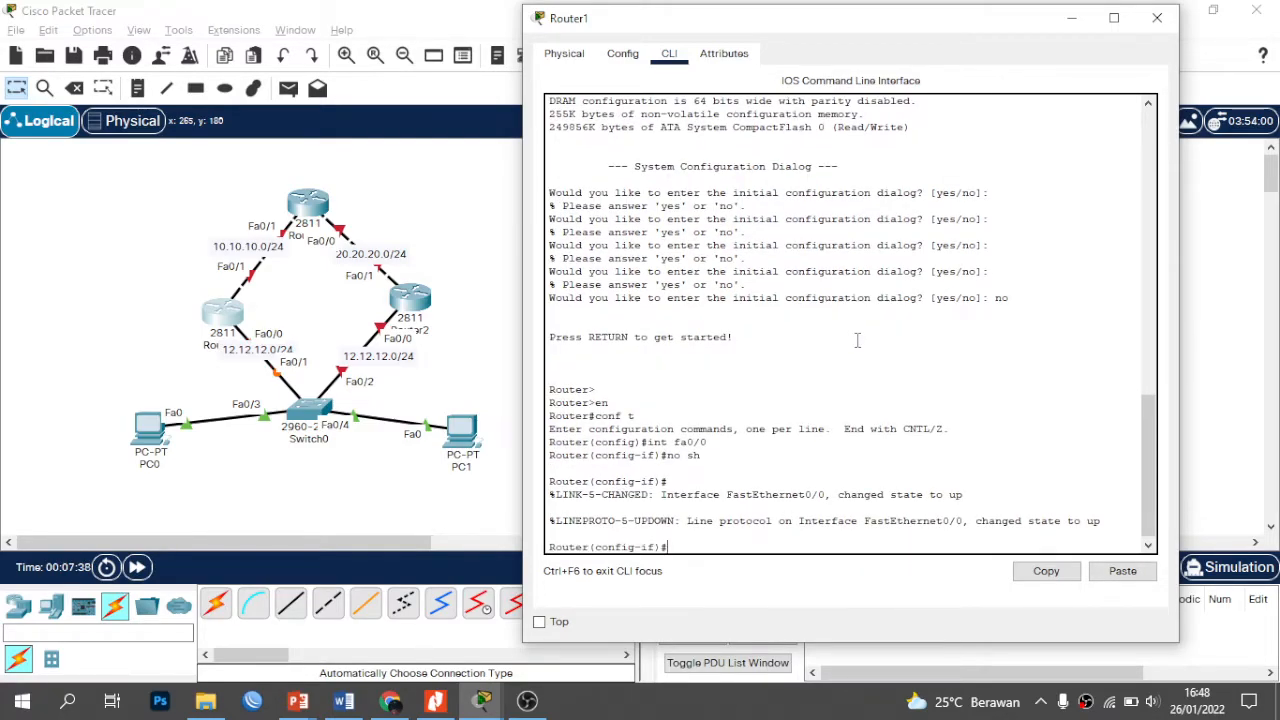
text(ip add 12.12.12.1 255.255.255.0)
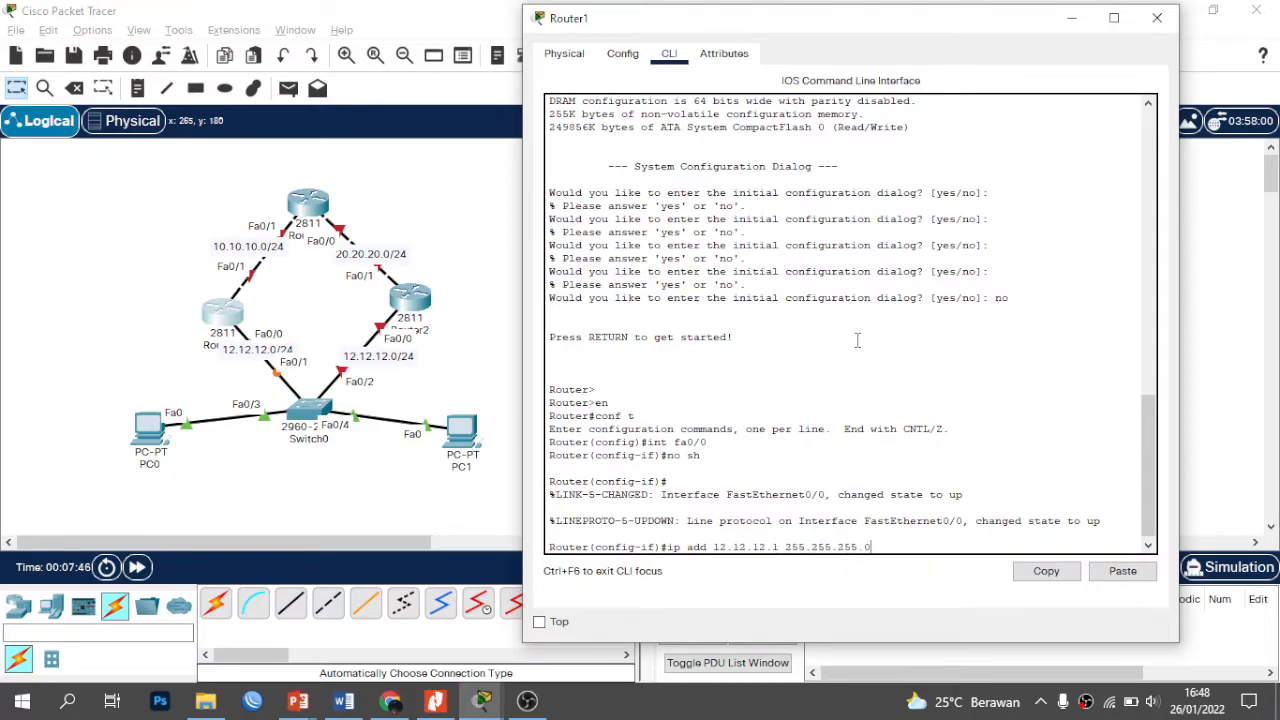
key(Return)
Step: Switch to interface fa0/1 on Router1 and enable it with no sh
text(in)
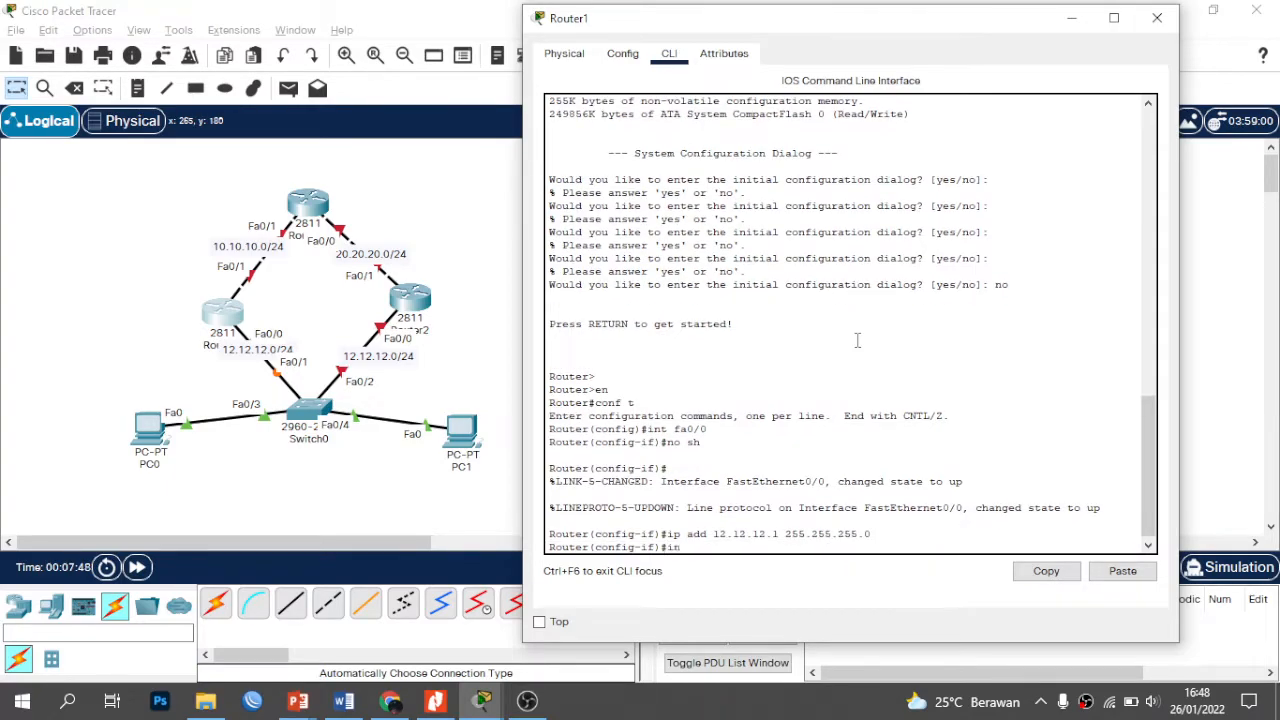
text(t fa0/1)
key(Return)
text(nosh)
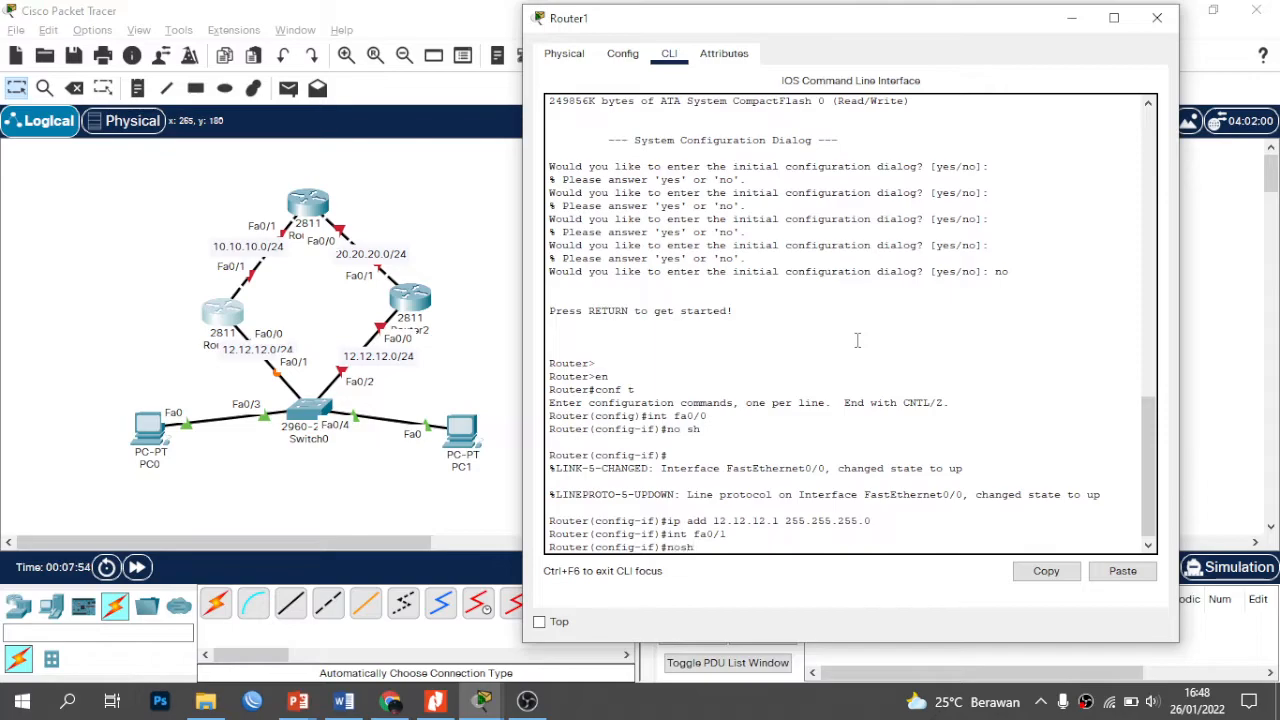
key(BackSpace)
text(h)
key(Return)
Step: Assign IP address 10.10.10.1 with mask 255.255.255.0 to Router1's interface fa0/1
text(ip add)
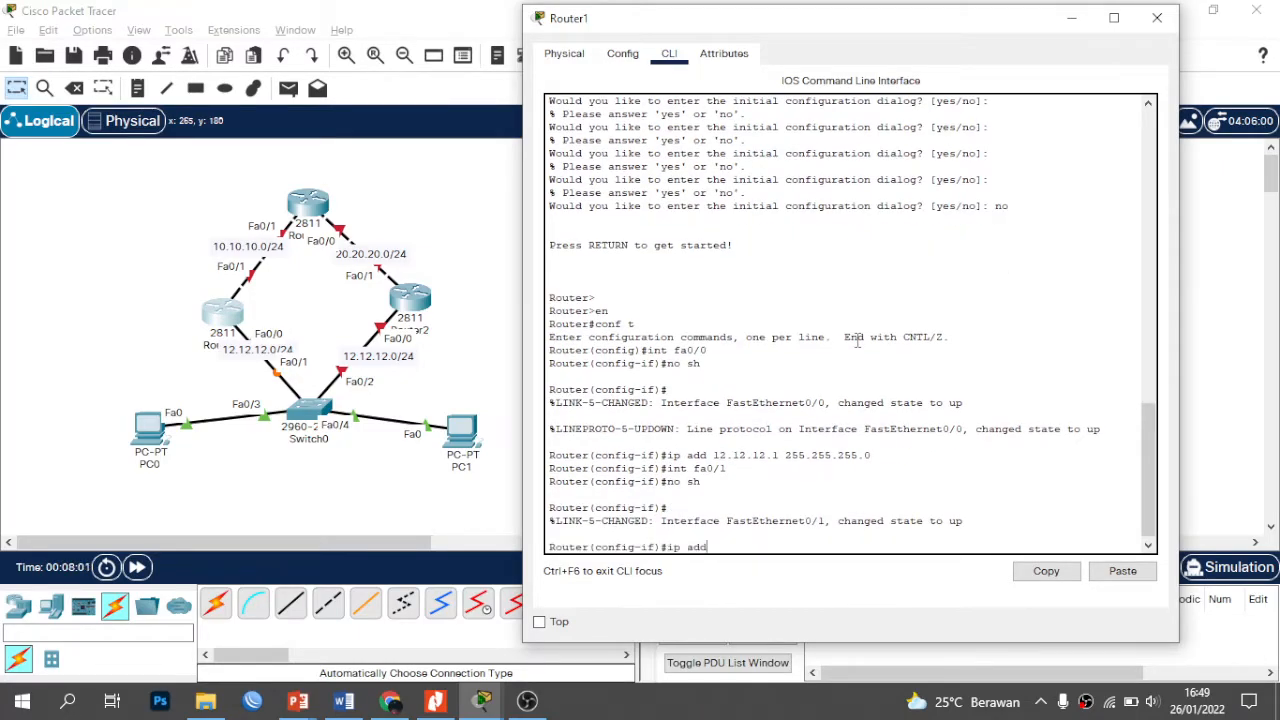
text( 10.10.10)
key(BackSpace)
key(BackSpace)
key(BackSpace)
text(.1 255.255.255.0)
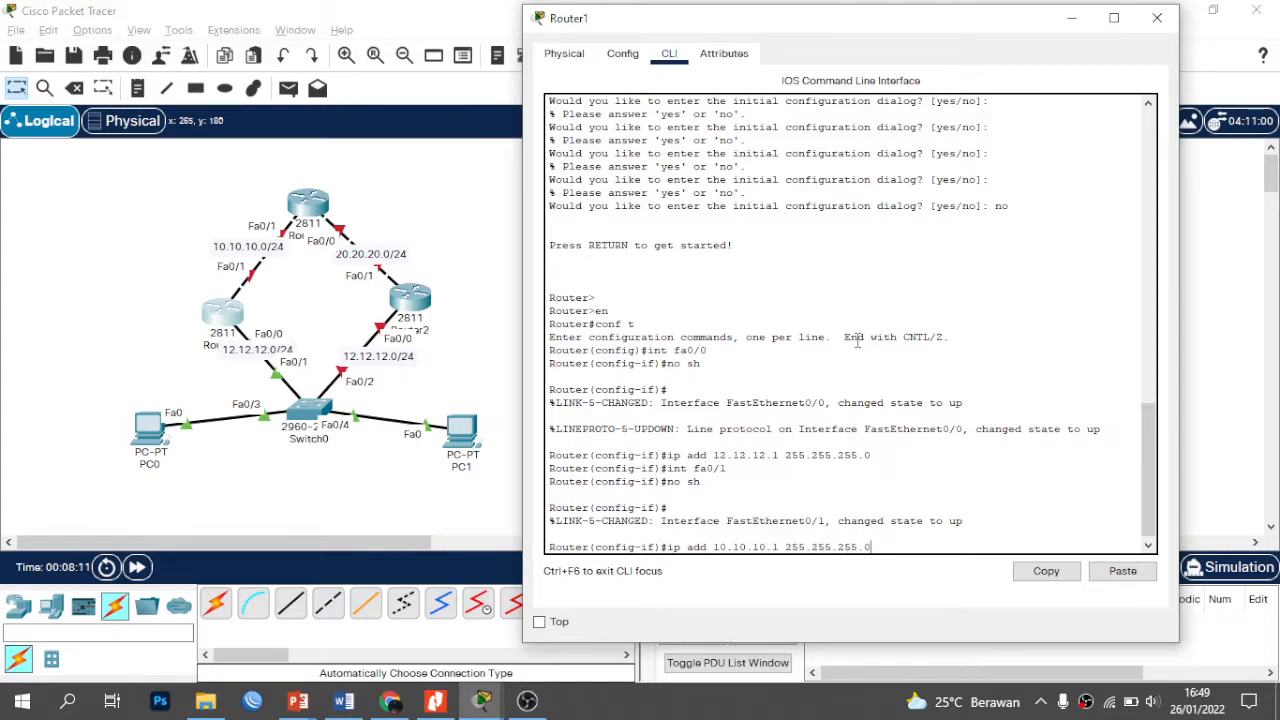
key(Return)
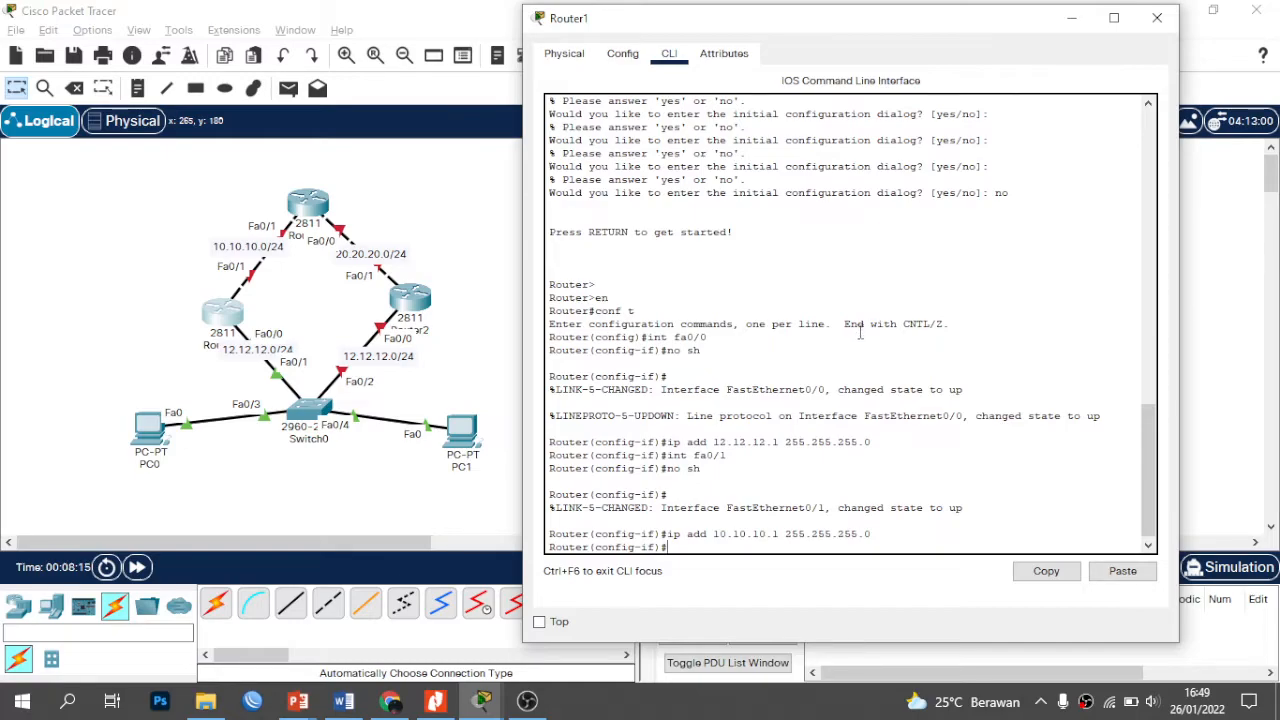
Step: Open Router2's command line and answer no to the initial configuration dialog
click(418, 208)
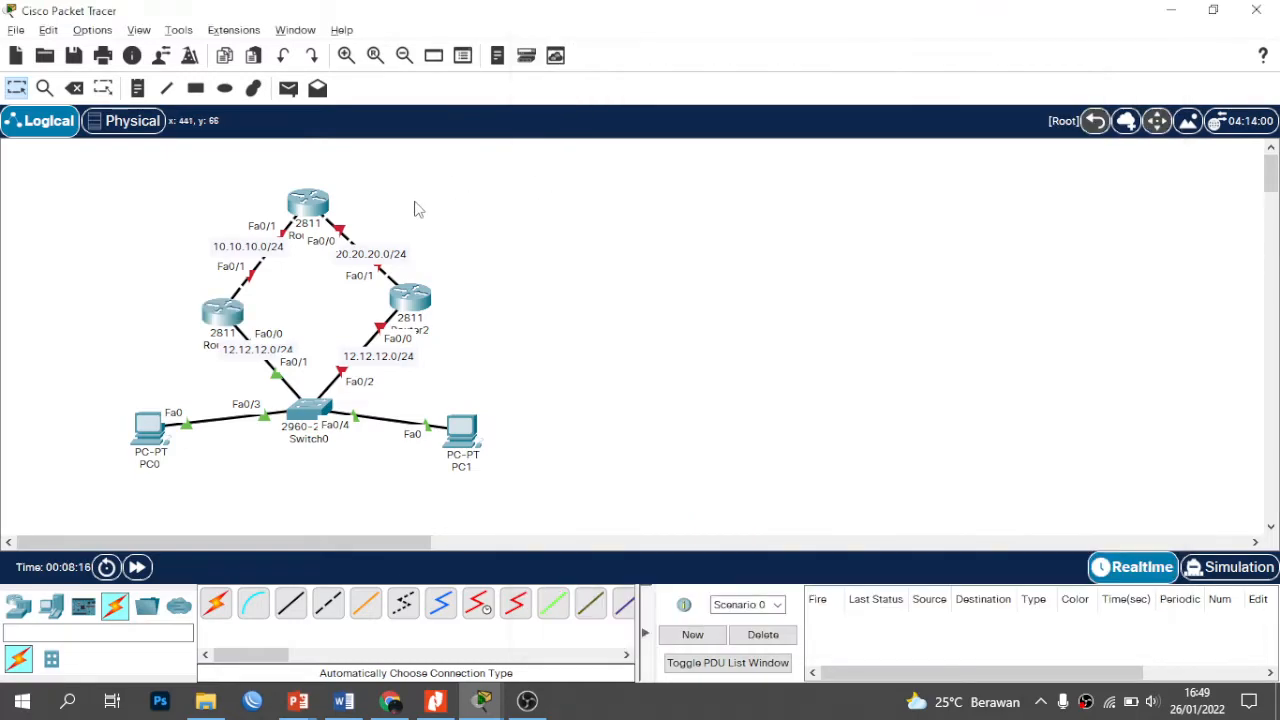
click(409, 292)
drag(606, 32, 813, 48)
click(667, 78)
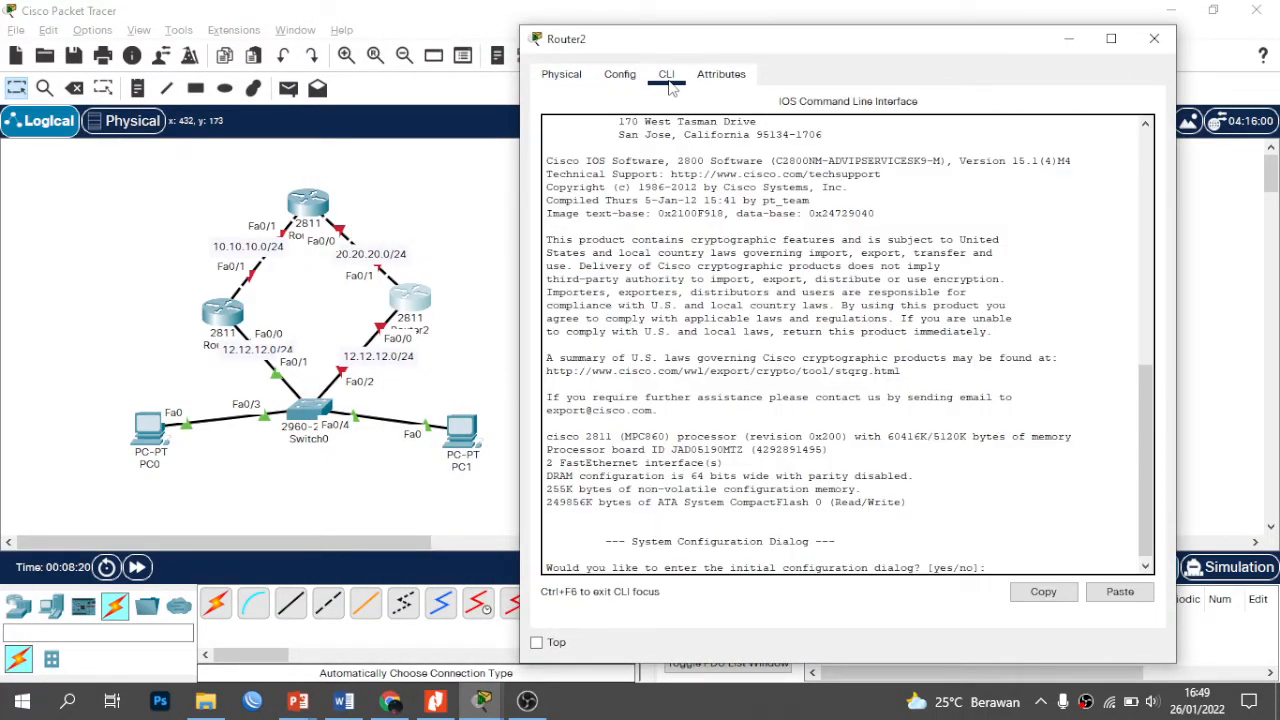
key(Return)
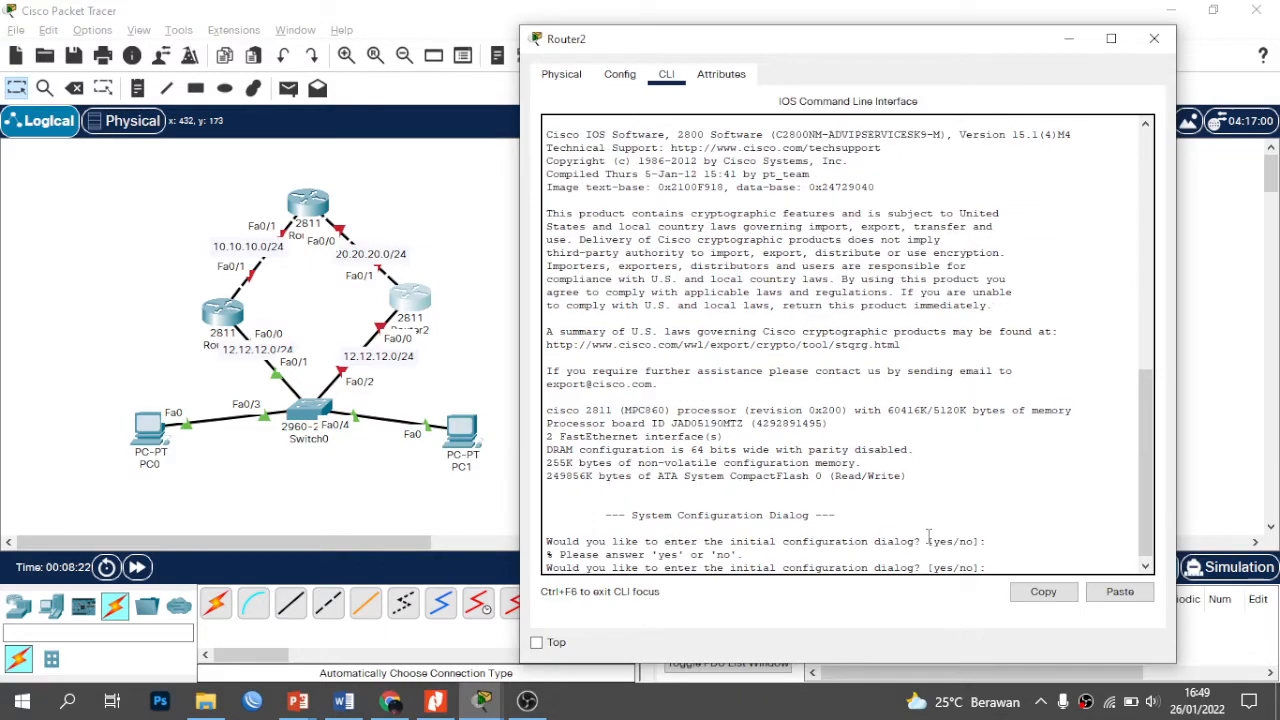
key(Return)
key(Return)
text(no)
key(Return)
key(Return)
key(Return)
Step: Enter privileged mode and then global configuration mode on Router2
text(en)
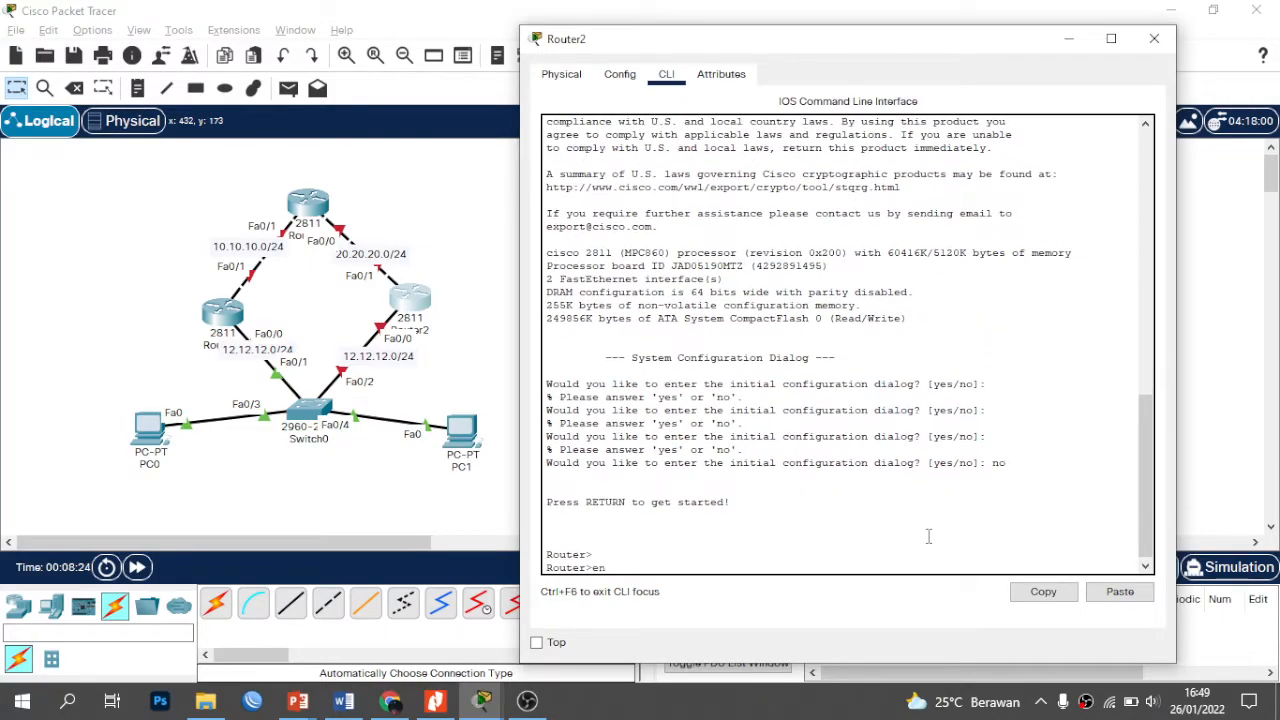
key(Return)
text(conf)
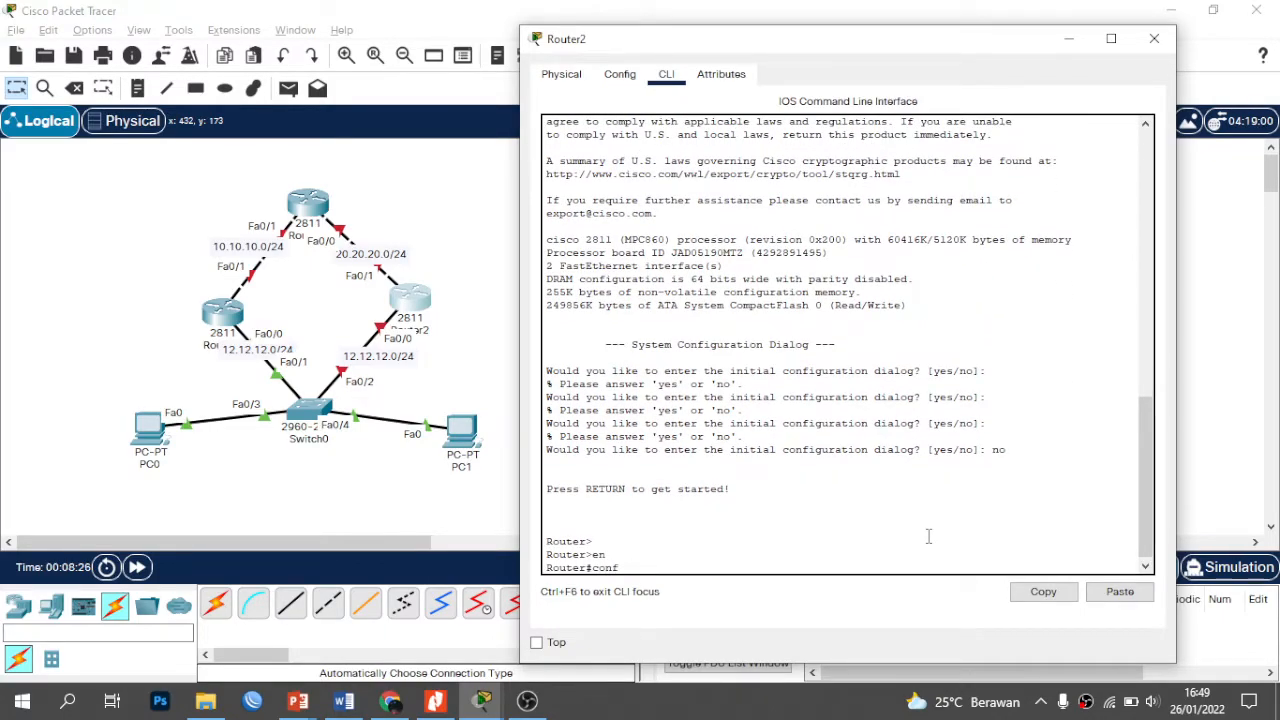
text( t)
key(Return)
key(Return)
key(Return)
Step: Enable Router2's interface fa0/0 and assign it IP address 12.12.12.2 with mask 255.255.255.0
text(int fa)
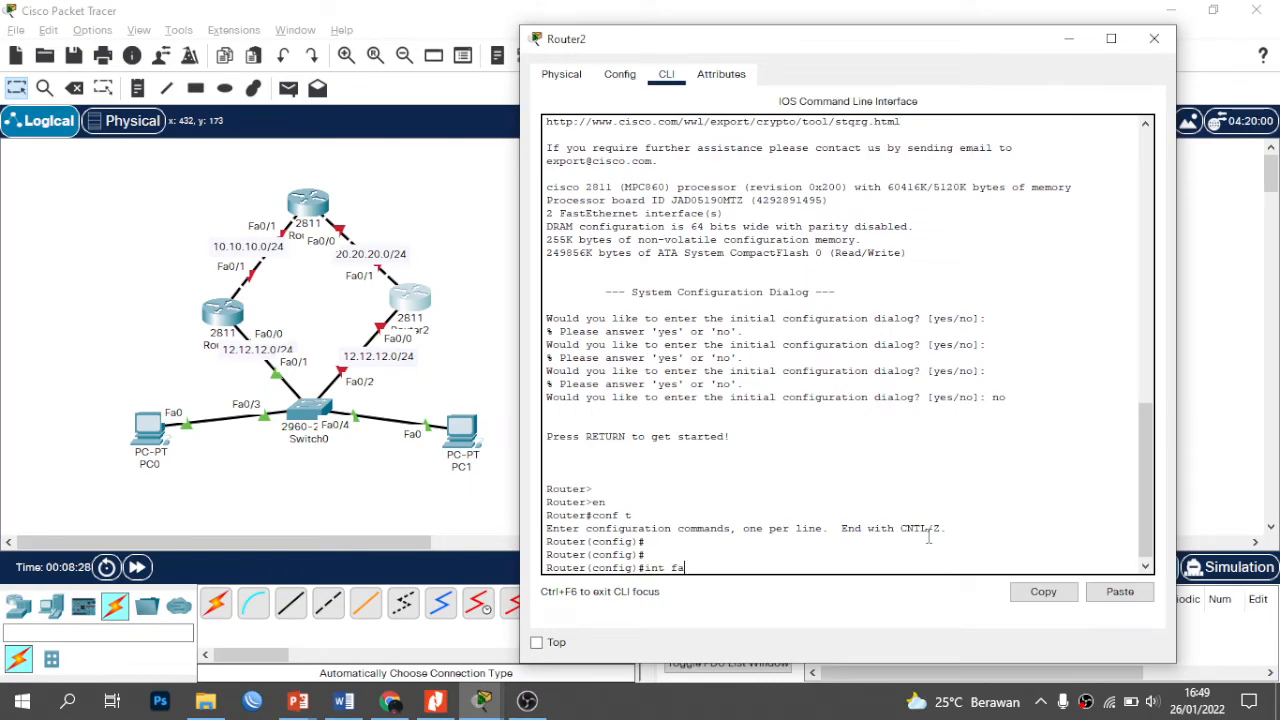
text(0/0)
key(Return)
text(no sh)
key(Return)
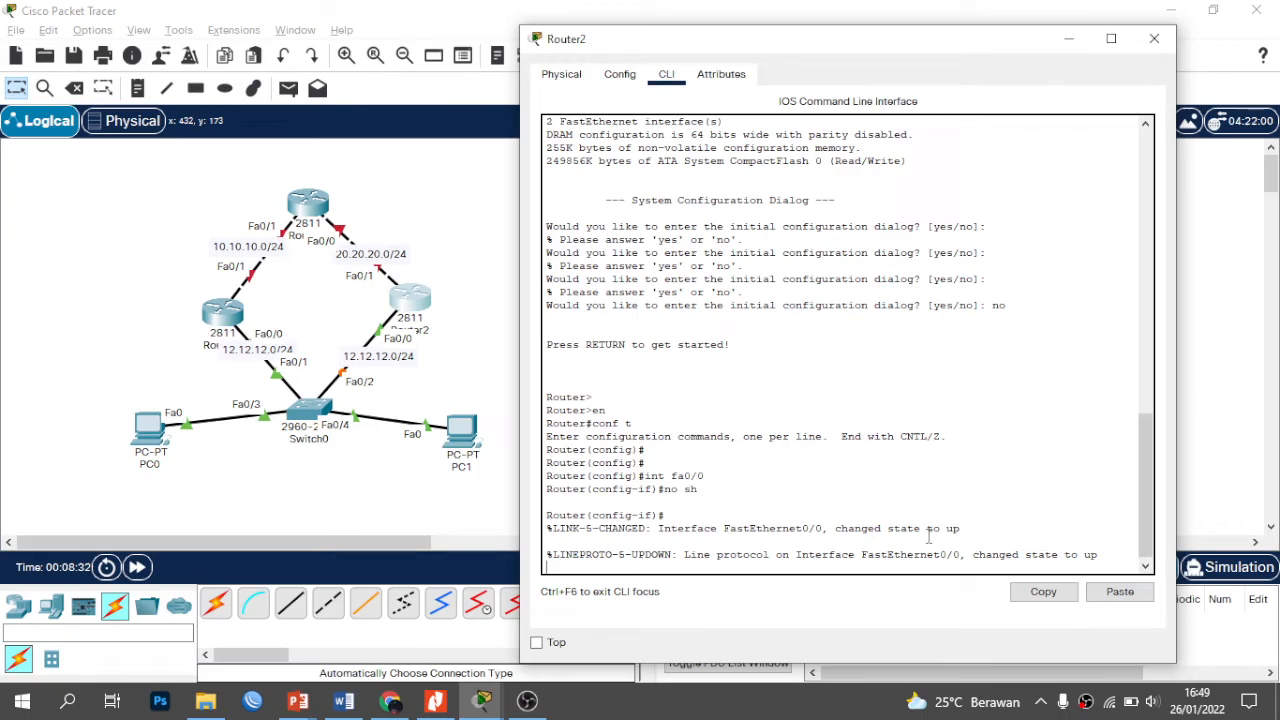
key(Return)
text(ip )
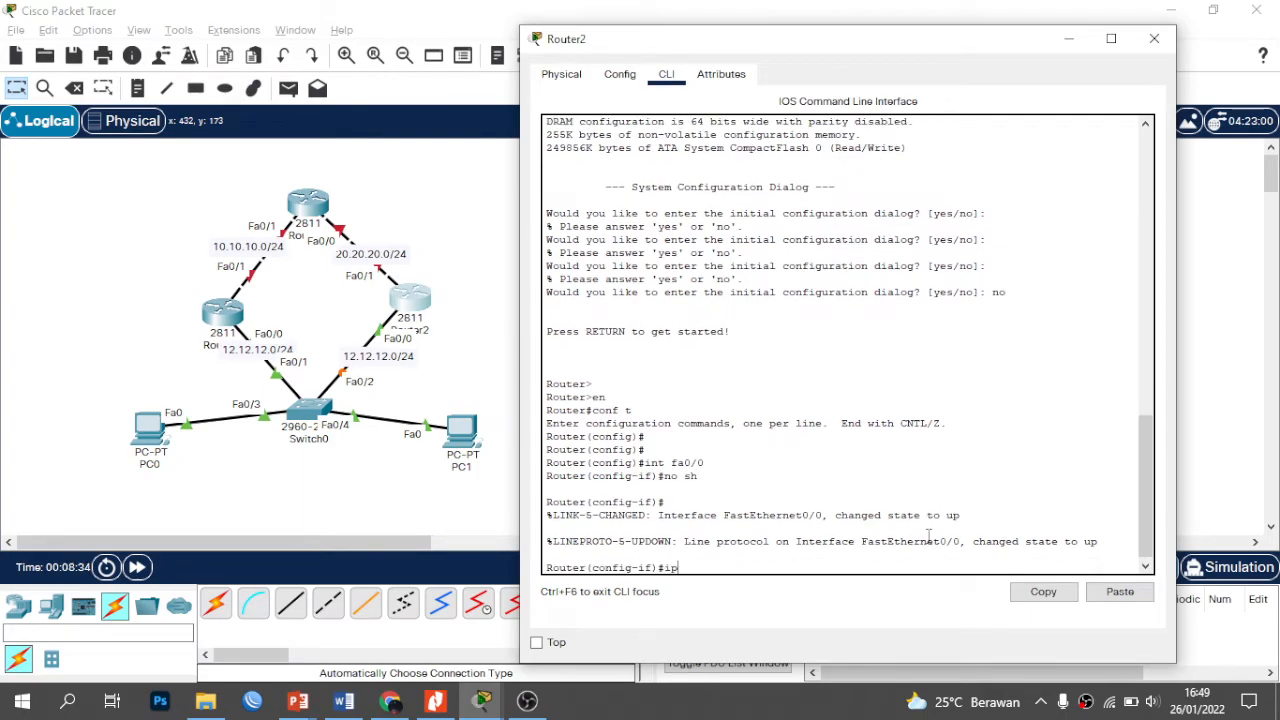
text(add 12.12.12.2 255.)
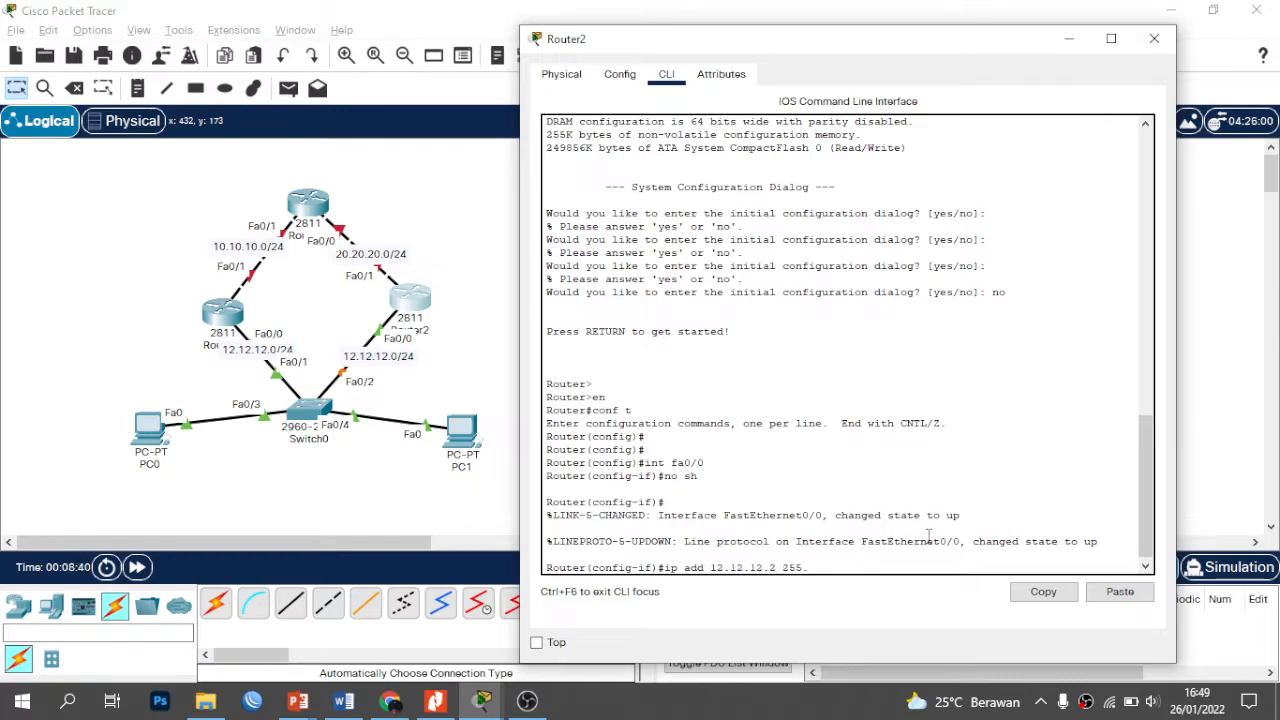
text(255.255.0)
key(Return)
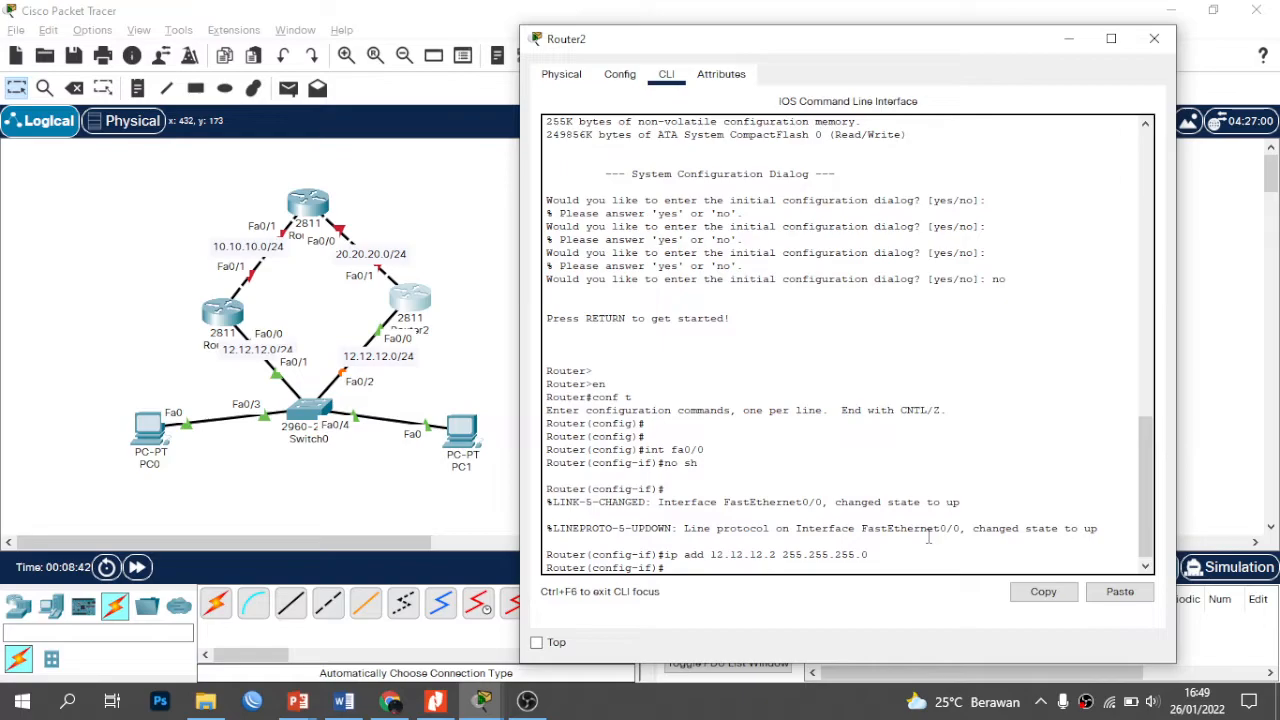
Step: Enter configuration of Router2's interface fa0/1 and enable the interface
text(int fa0/1)
key(Return)
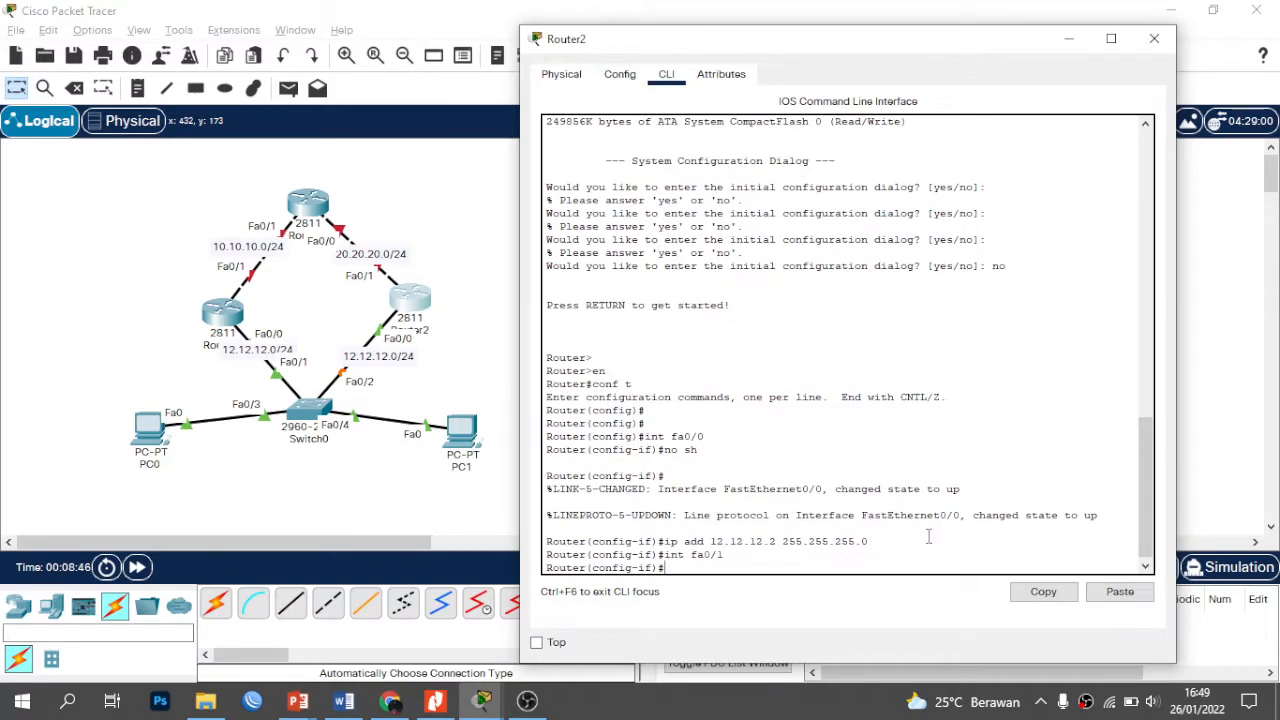
text(nos)
key(BackSpace)
text(sh)
key(Return)
Step: Assign IP address 20.20.20.1 with mask 255.255.255.0 to Router2's interface fa0/1
text(ip)
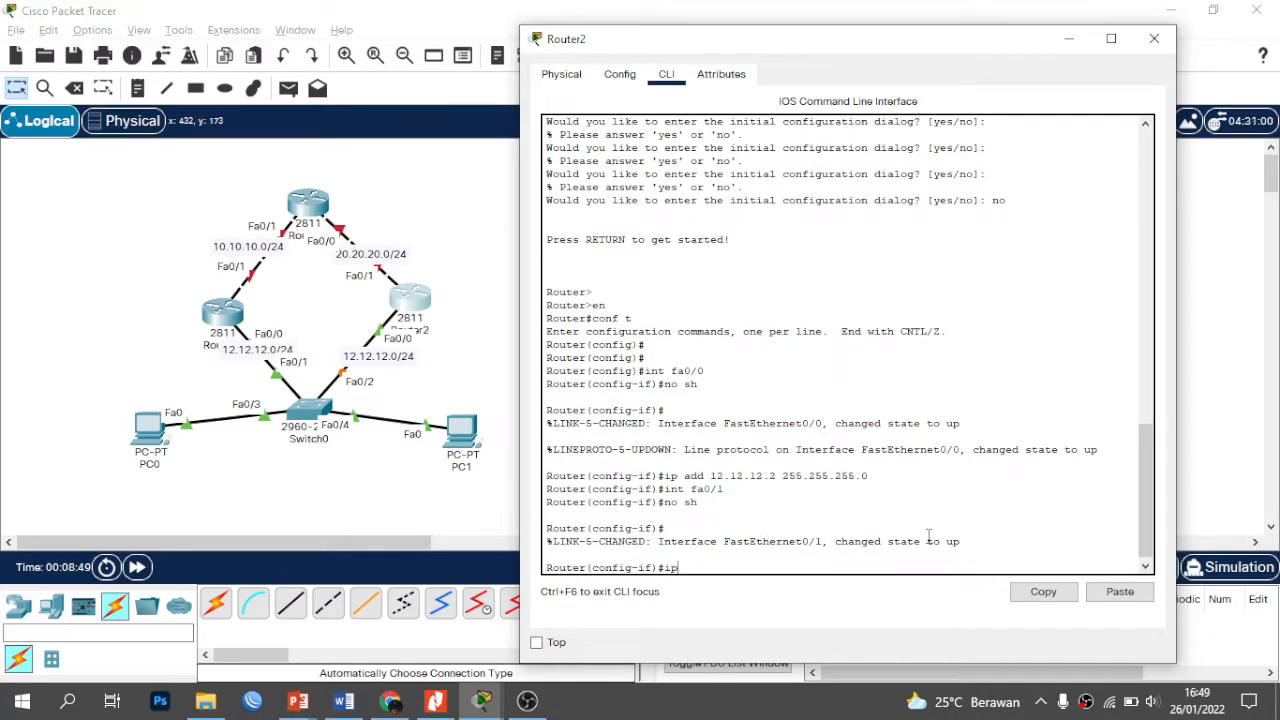
text( add 20.20.20.)
text(1/24)
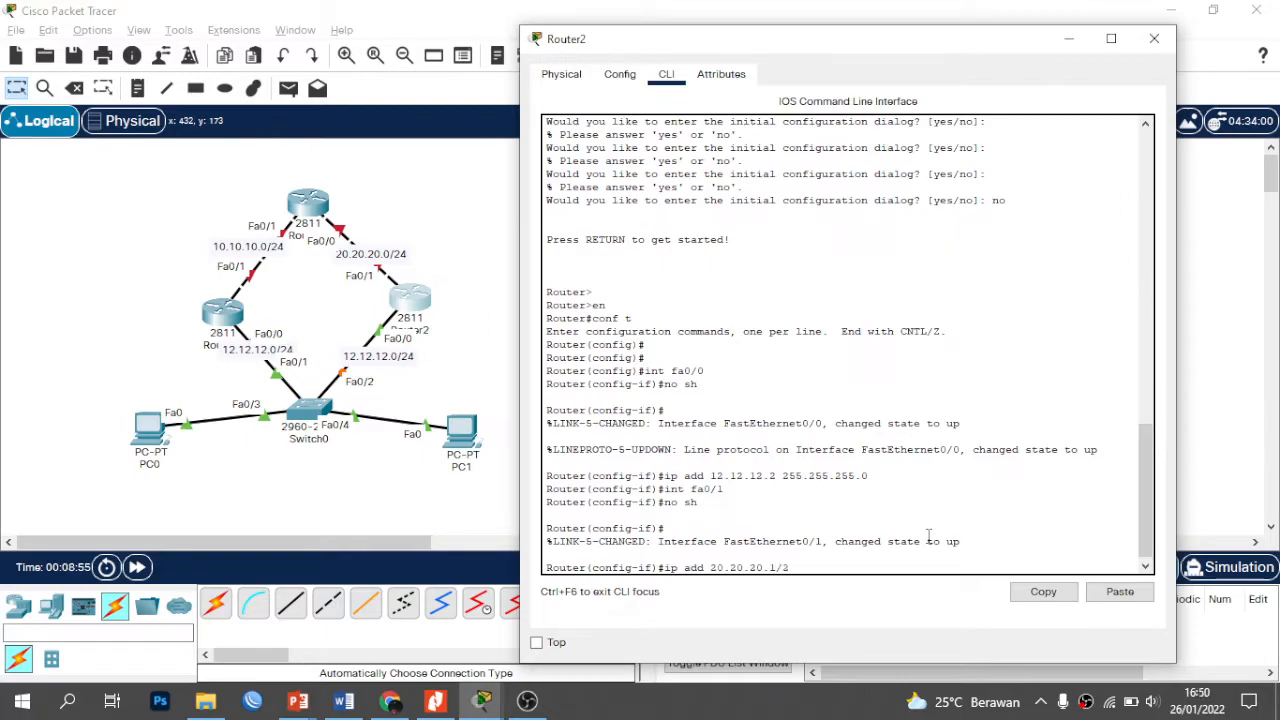
key(BackSpace)
key(BackSpace)
key(BackSpace)
text(255.255.255.0)
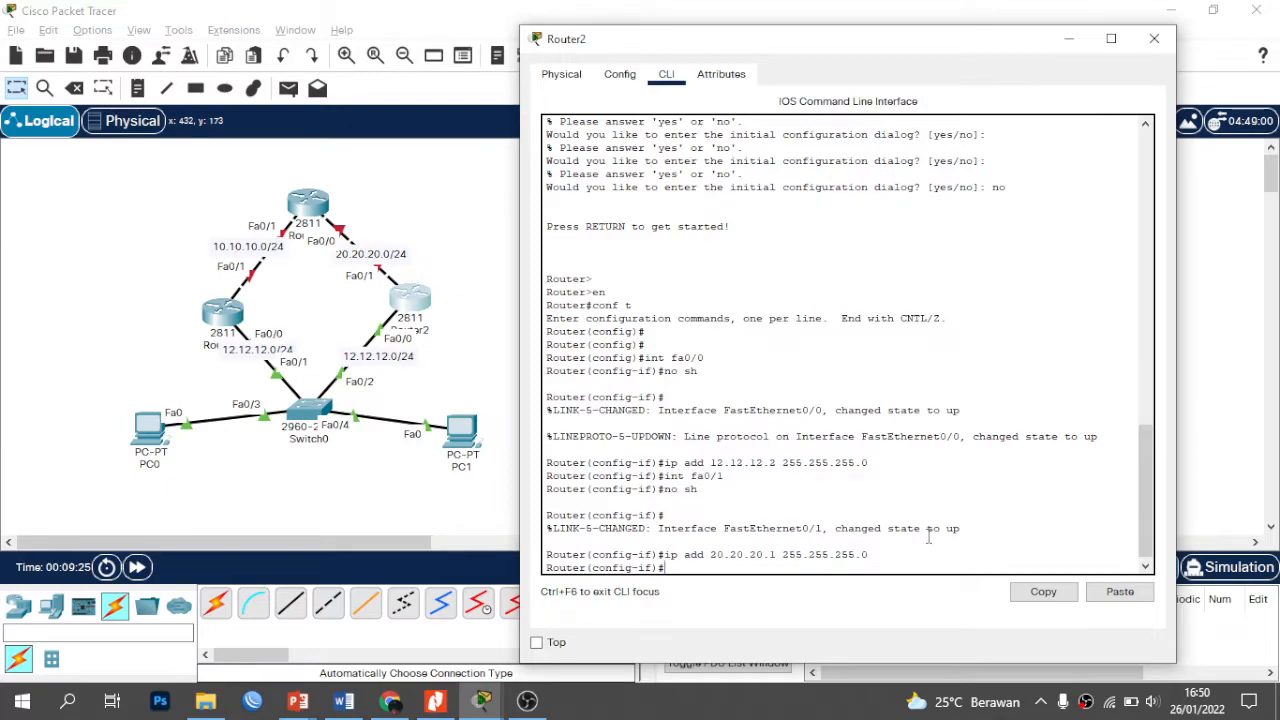
Step: Open Router0's command line and answer no to the initial configuration dialog
click(466, 345)
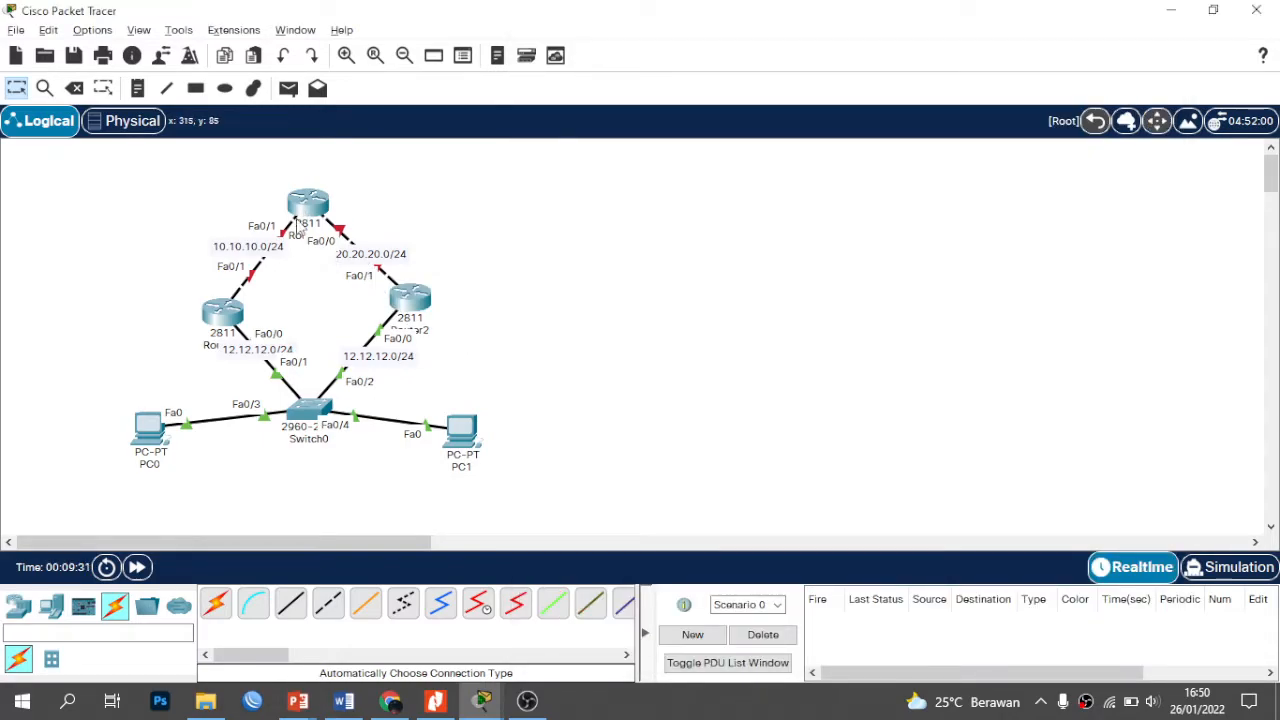
click(307, 206)
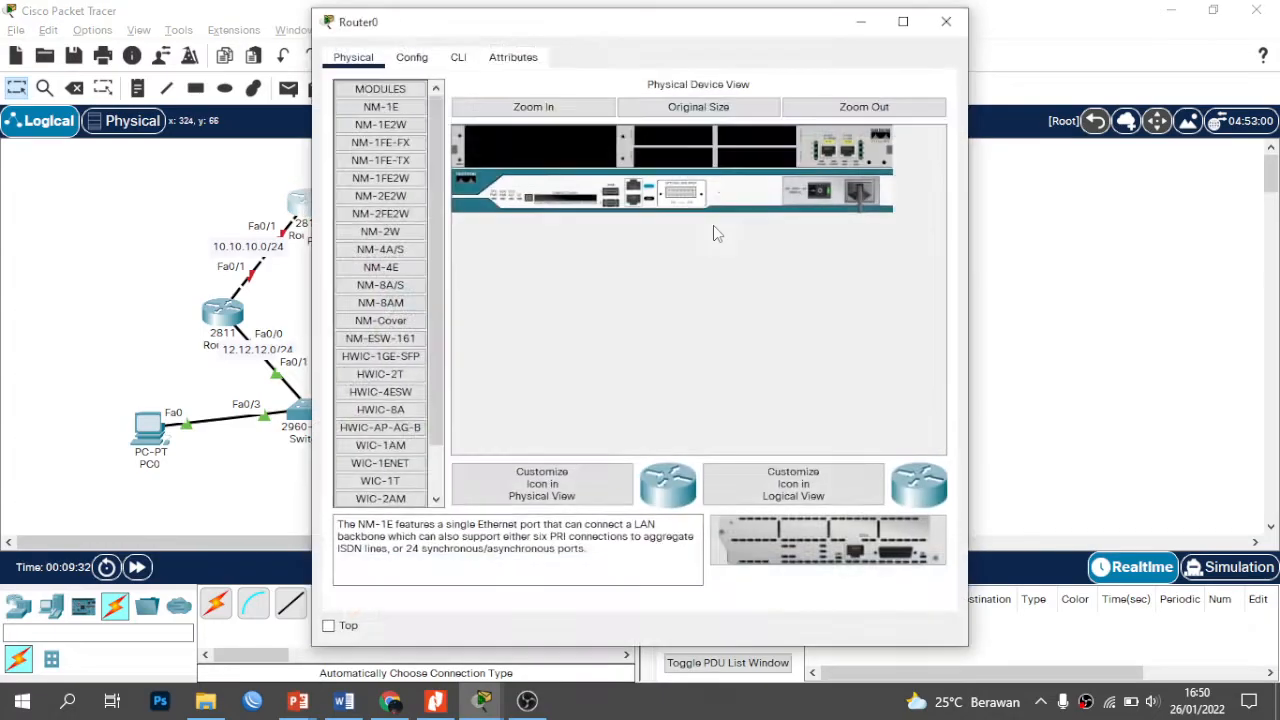
drag(645, 35, 900, 46)
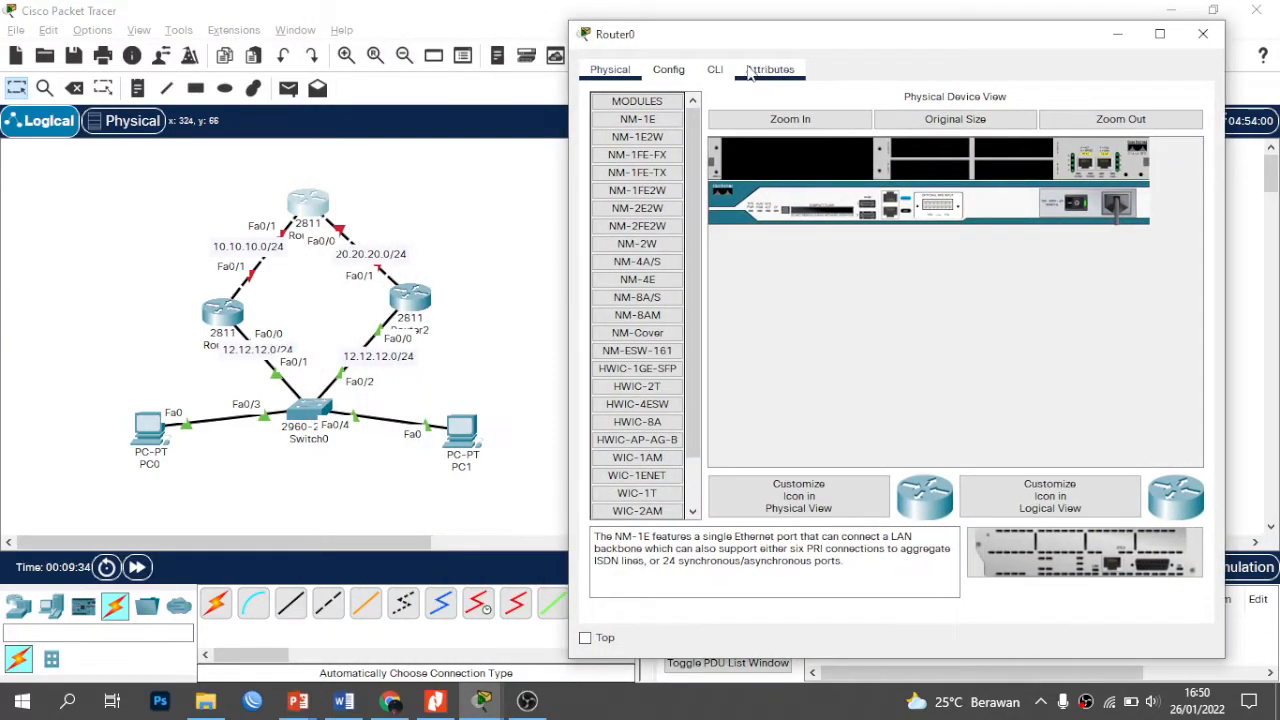
click(716, 70)
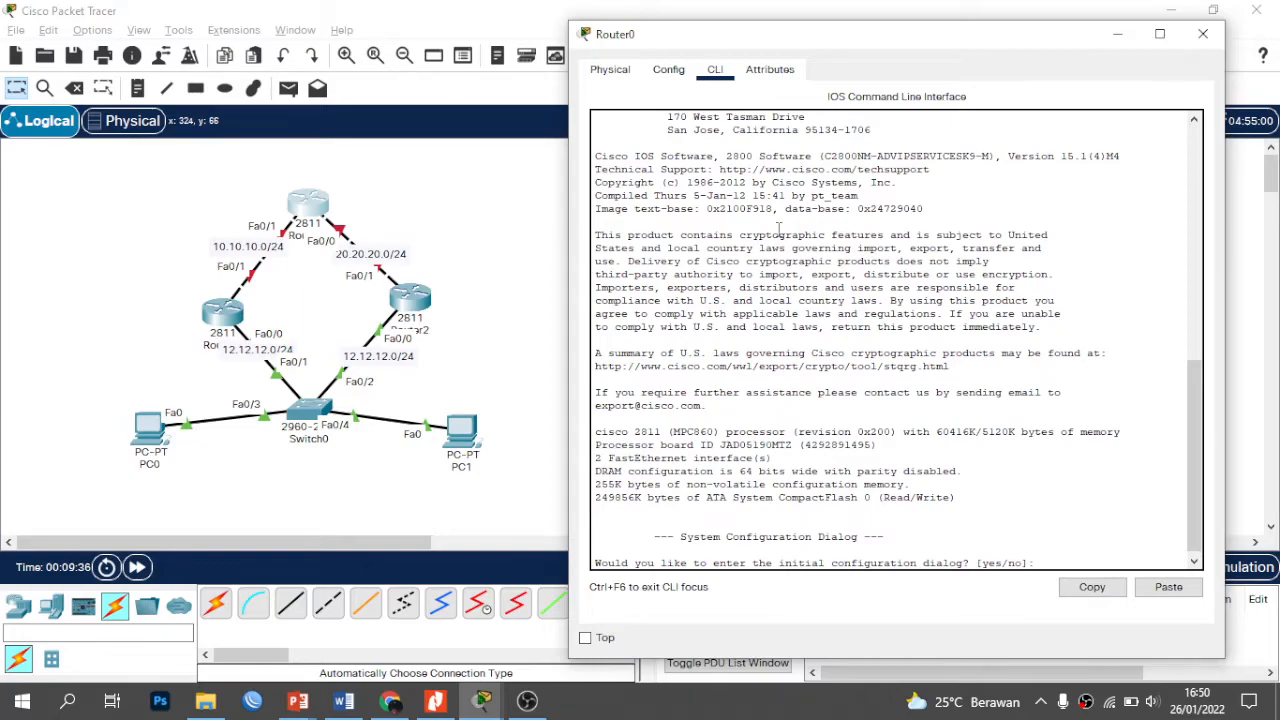
key(Return)
key(Return)
key(Return)
key(Return)
text(n)
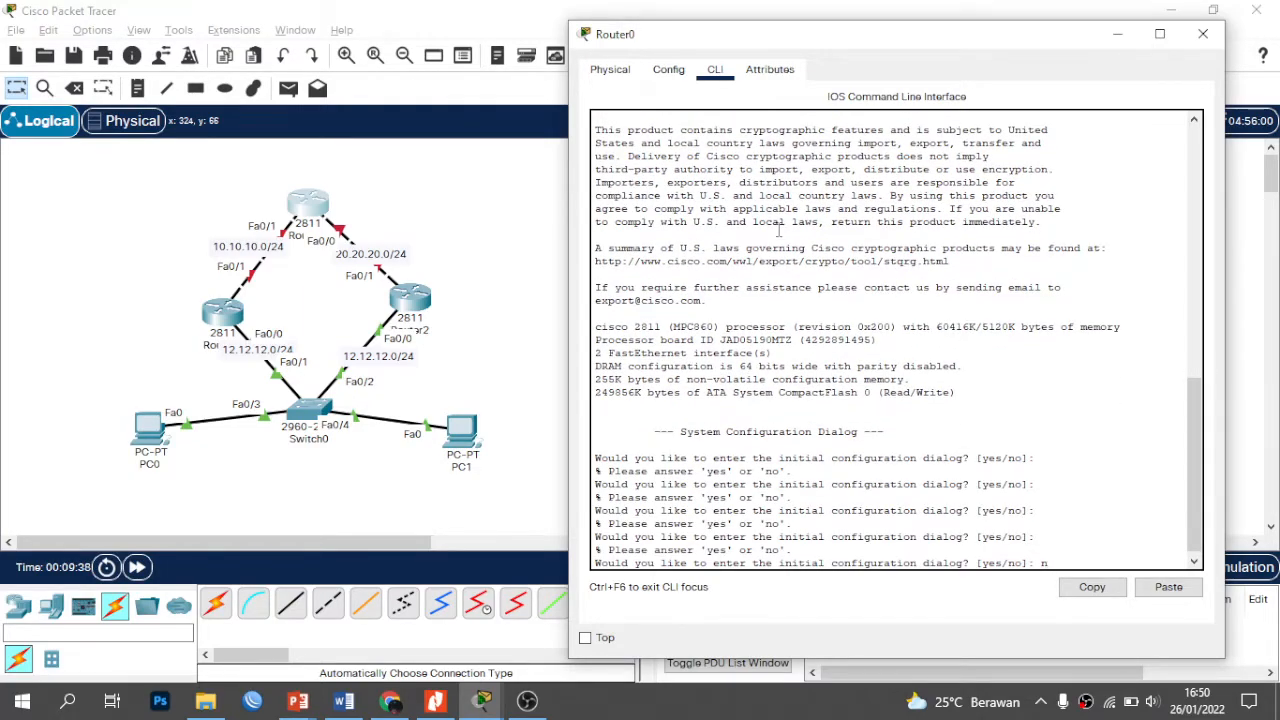
text(o)
key(Return)
Step: Enter privileged mode and then global configuration mode on Router0
key(Return)
key(Return)
text(en)
key(Return)
text(conf t)
key(Return)
key(Return)
Step: Enable Router0's interface fa0/1 and assign it IP address 10.10.10.2 with mask 255.255.255.0
text(int fa)
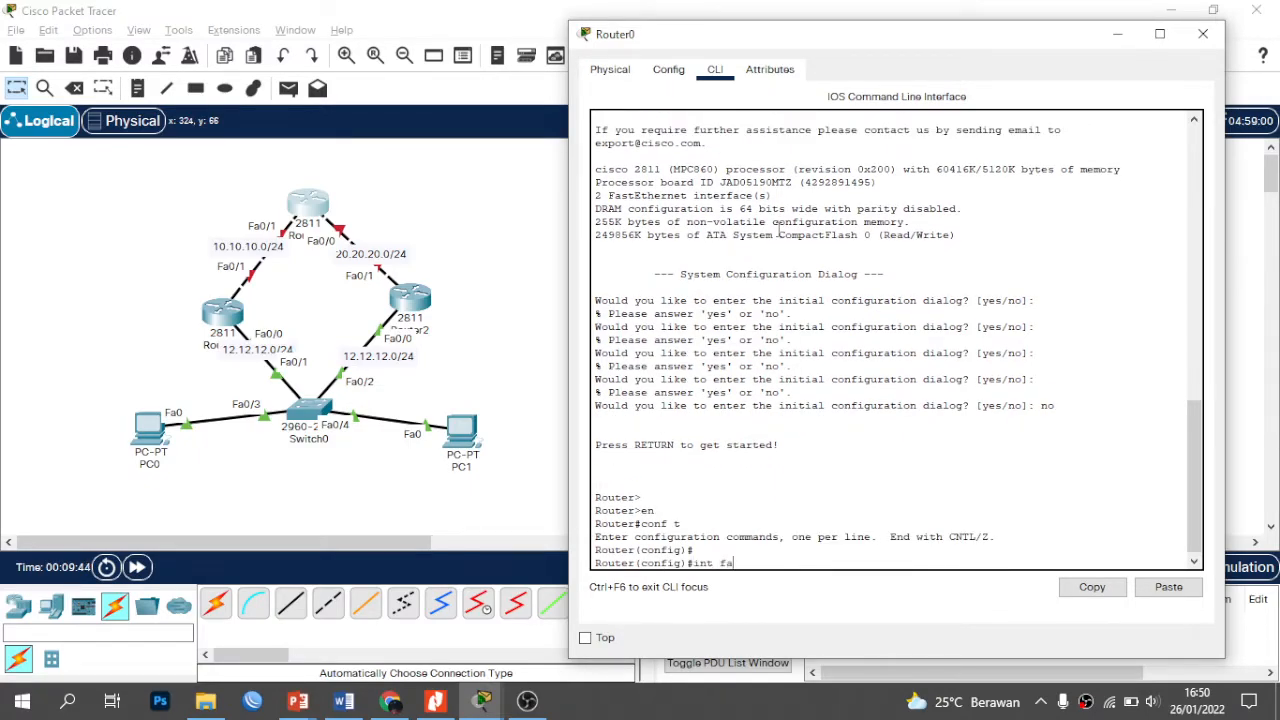
text(0/1)
key(Return)
text(no sh)
key(Return)
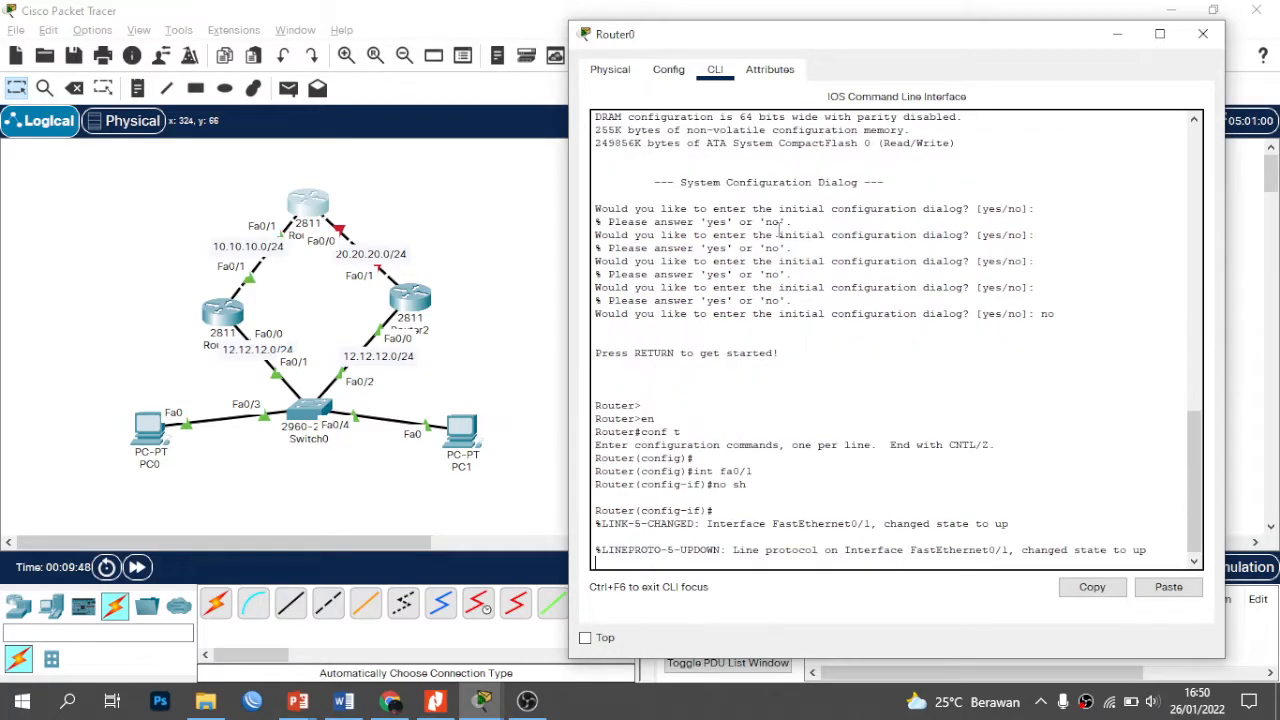
key(Return)
text(ip)
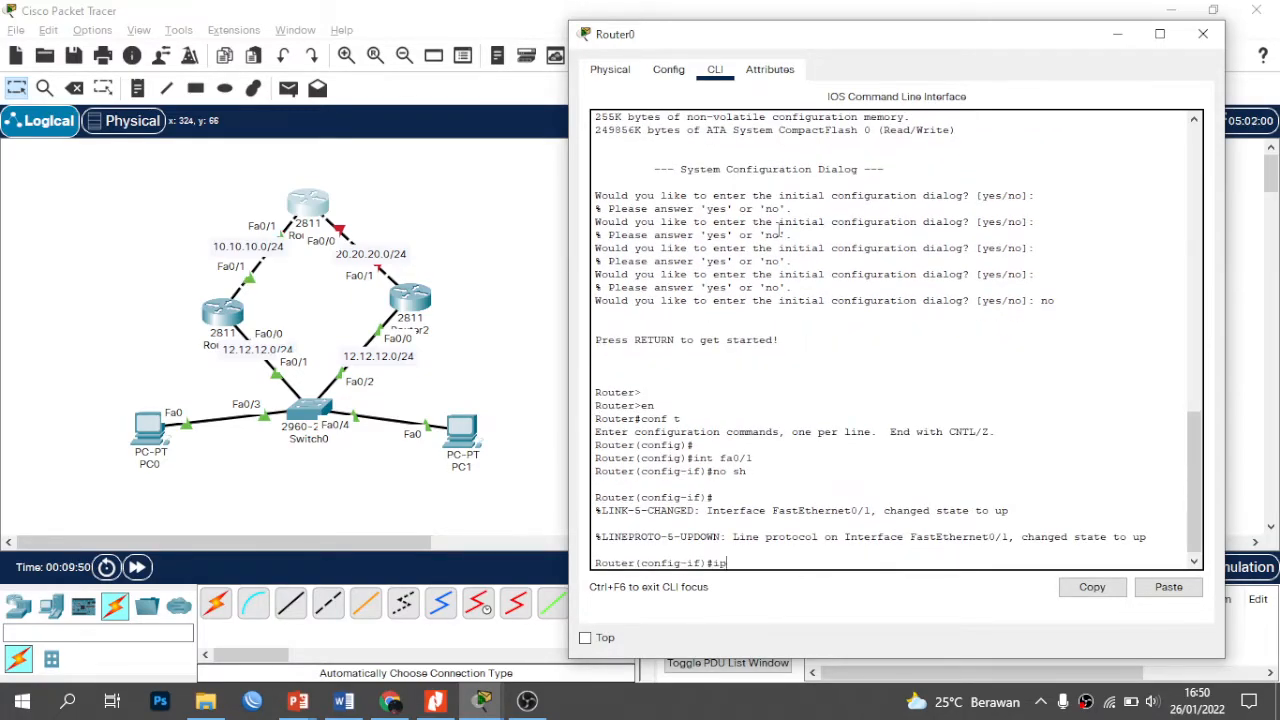
text( add 10.10.10.2 255.255.255.0)
key(Return)
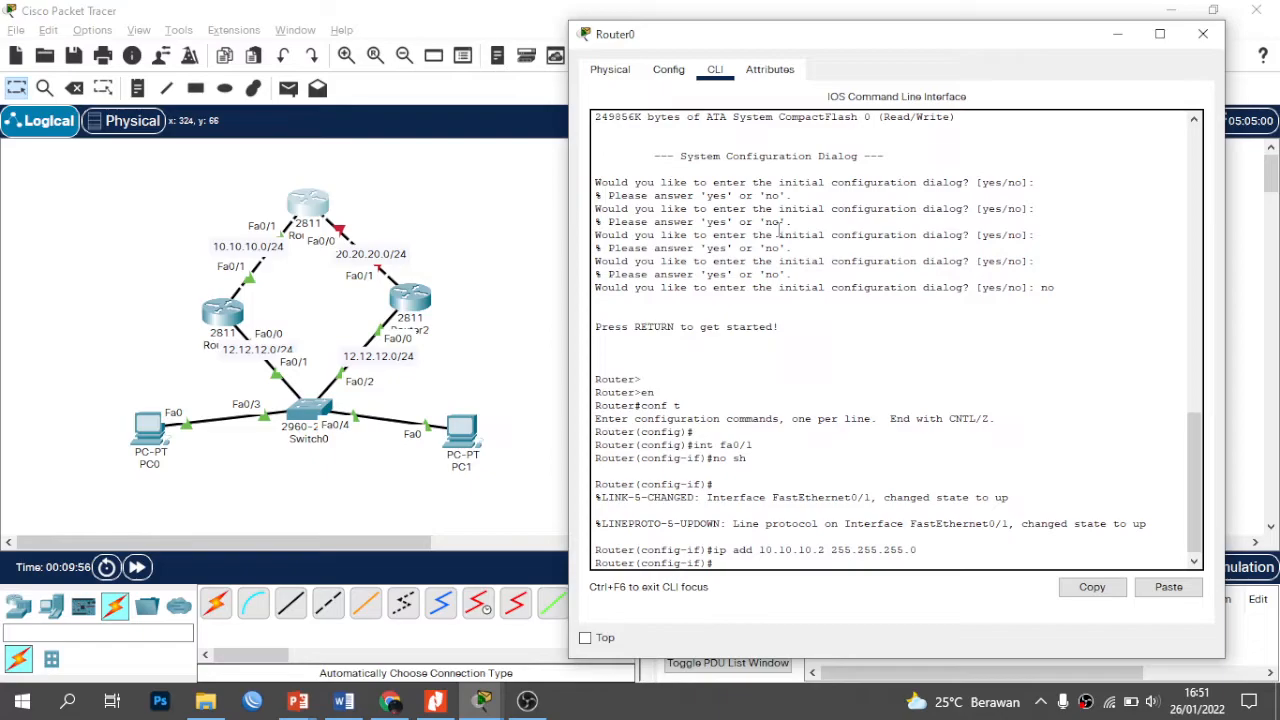
Step: Enable Router0's interface fa0/0 and assign it IP address 20.20.20.2 with mask 255.255.255.0
text(int fa0/0)
key(Return)
text(no sh)
key(Return)
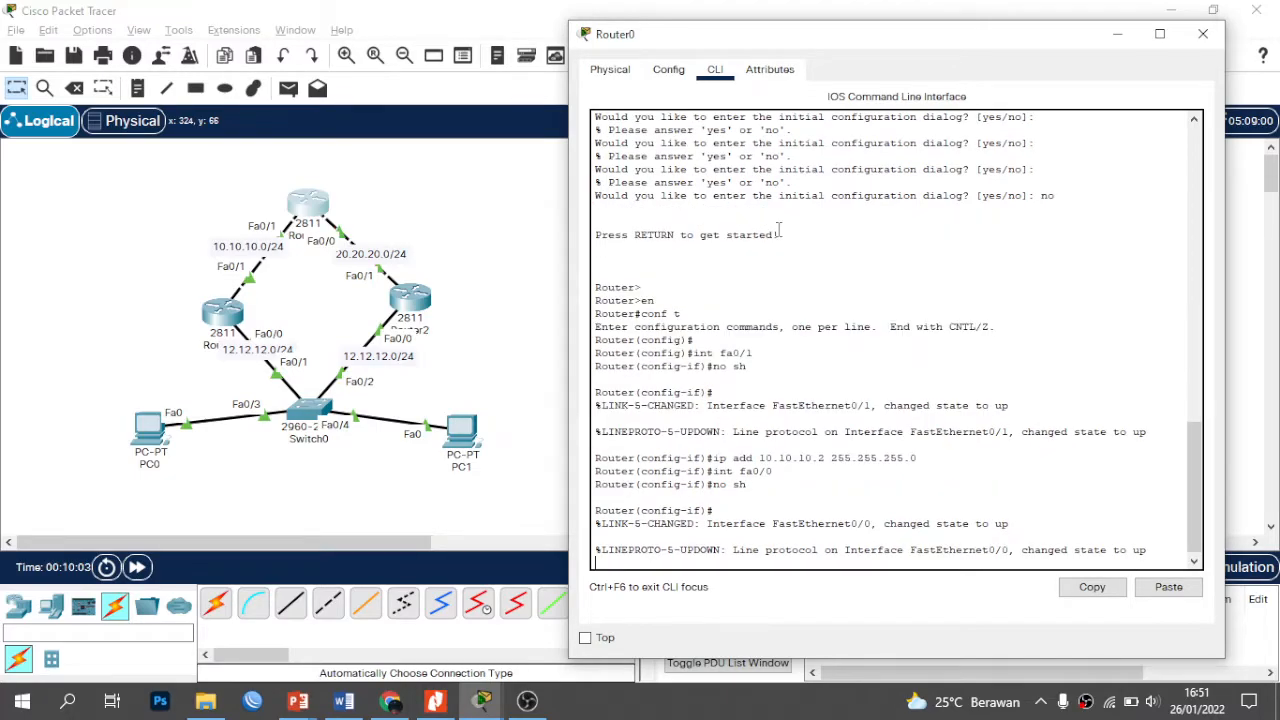
text(ip add )
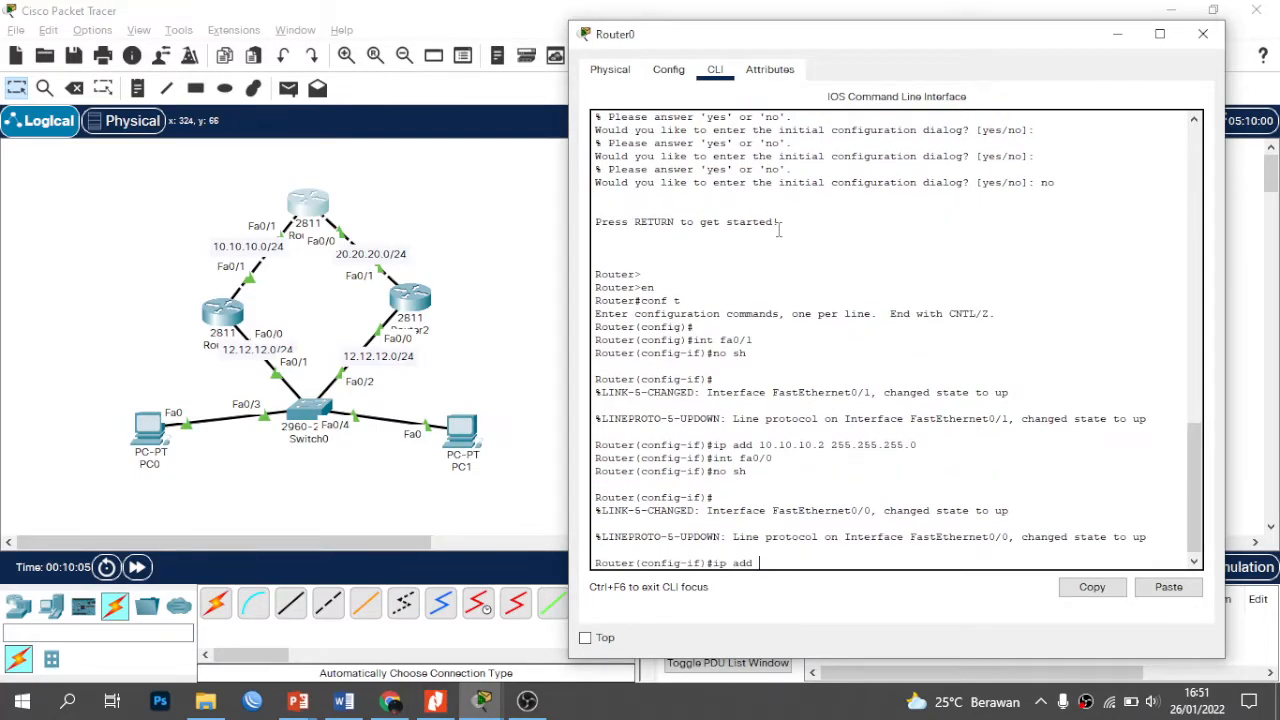
text(20.20.20.2 255.255.255.0)
key(Return)
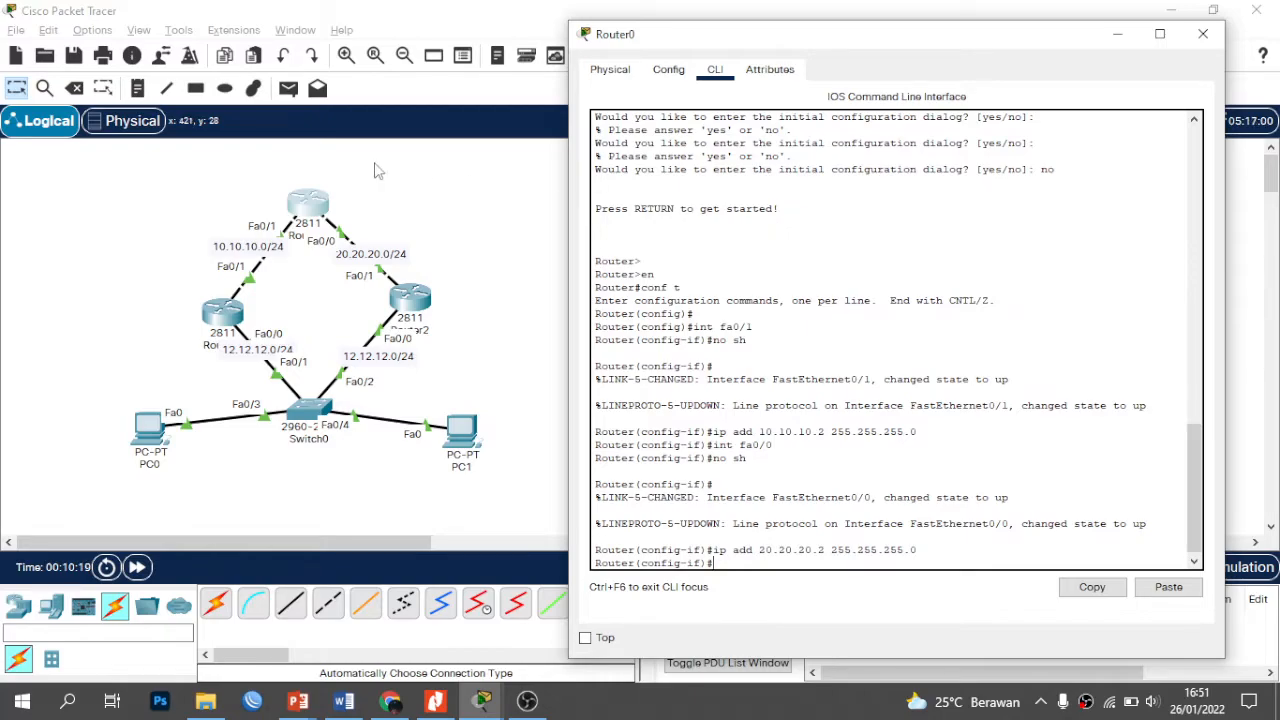
Step: Open the IP configuration of PC1, moving its window clear of the topology
click(476, 380)
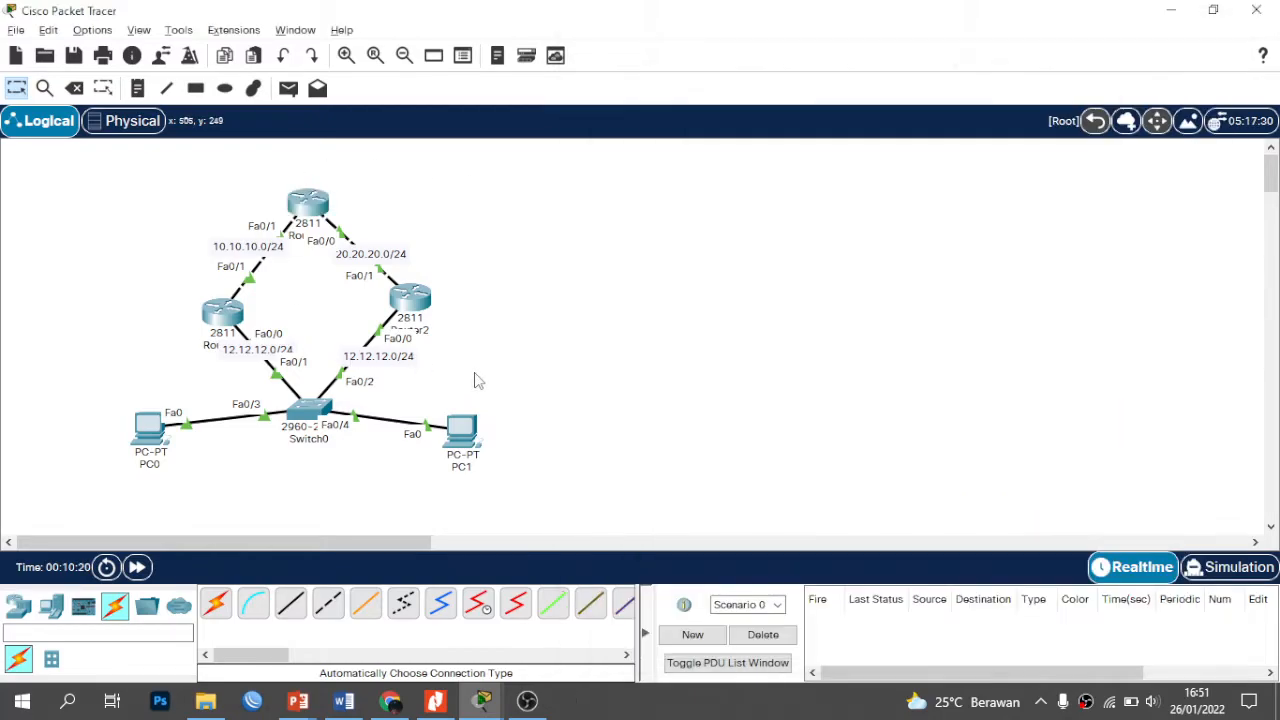
click(466, 432)
drag(526, 30, 975, 20)
double_click(801, 22)
click(1214, 14)
click(699, 58)
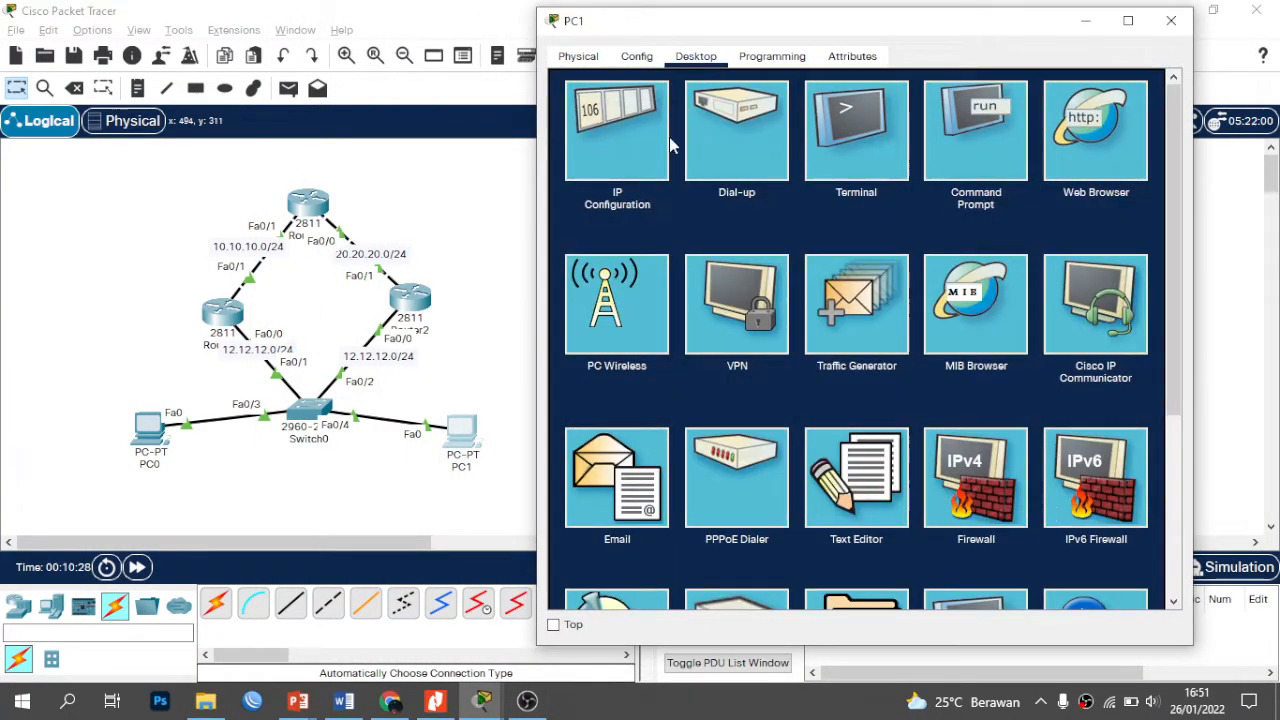
click(657, 143)
Step: Set PC1's static IPv4 address to 12.12.12.3 with subnet mask 255.255.255.0 and put its window away
click(837, 190)
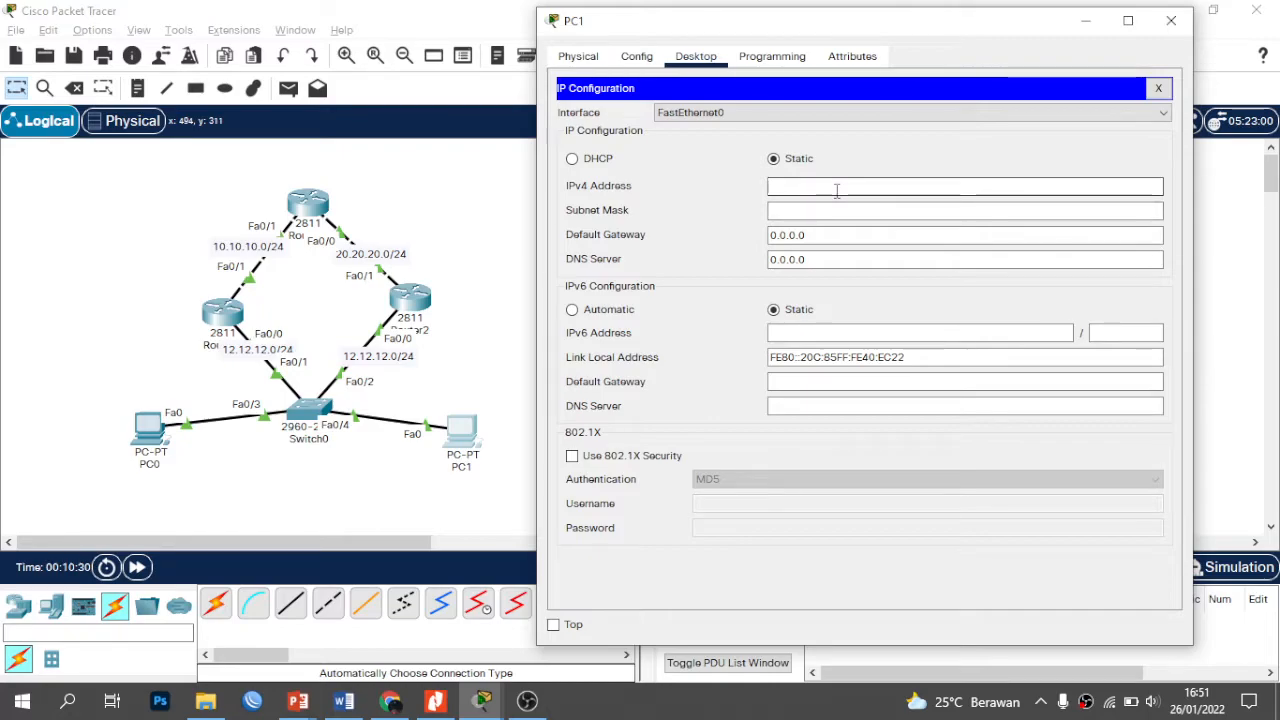
text(12)
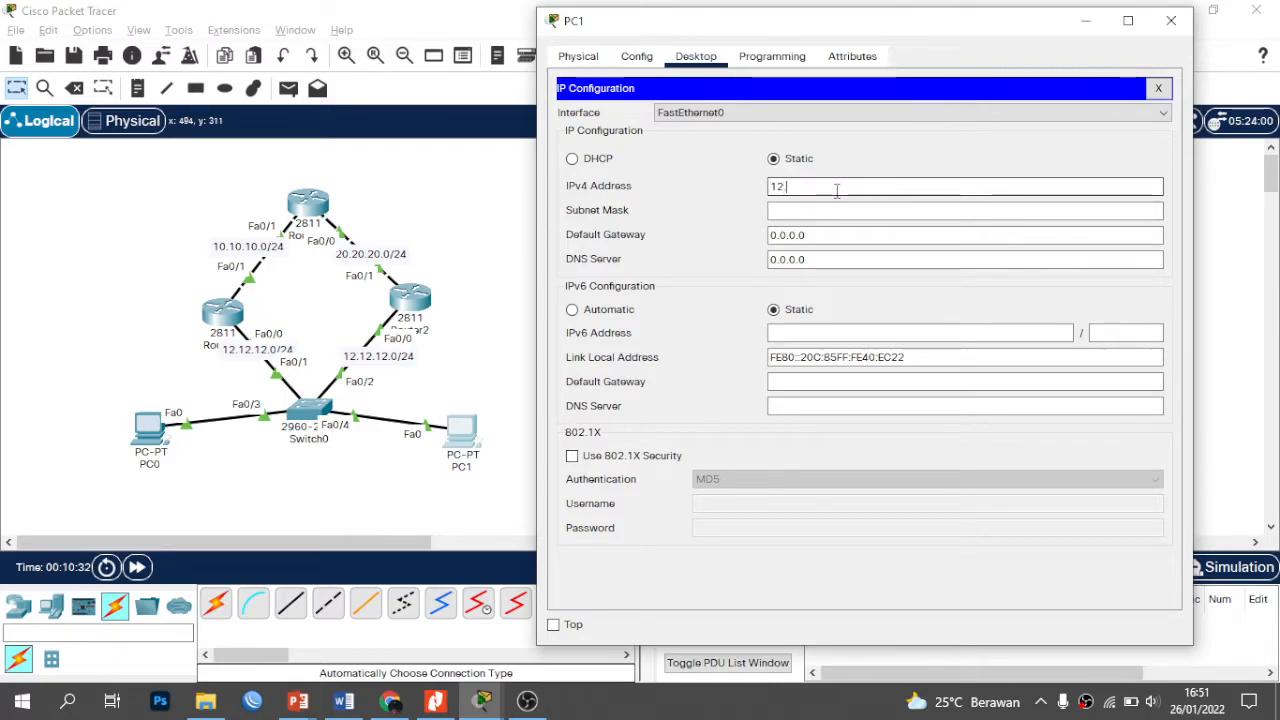
text(.12.12.3)
key(Tab)
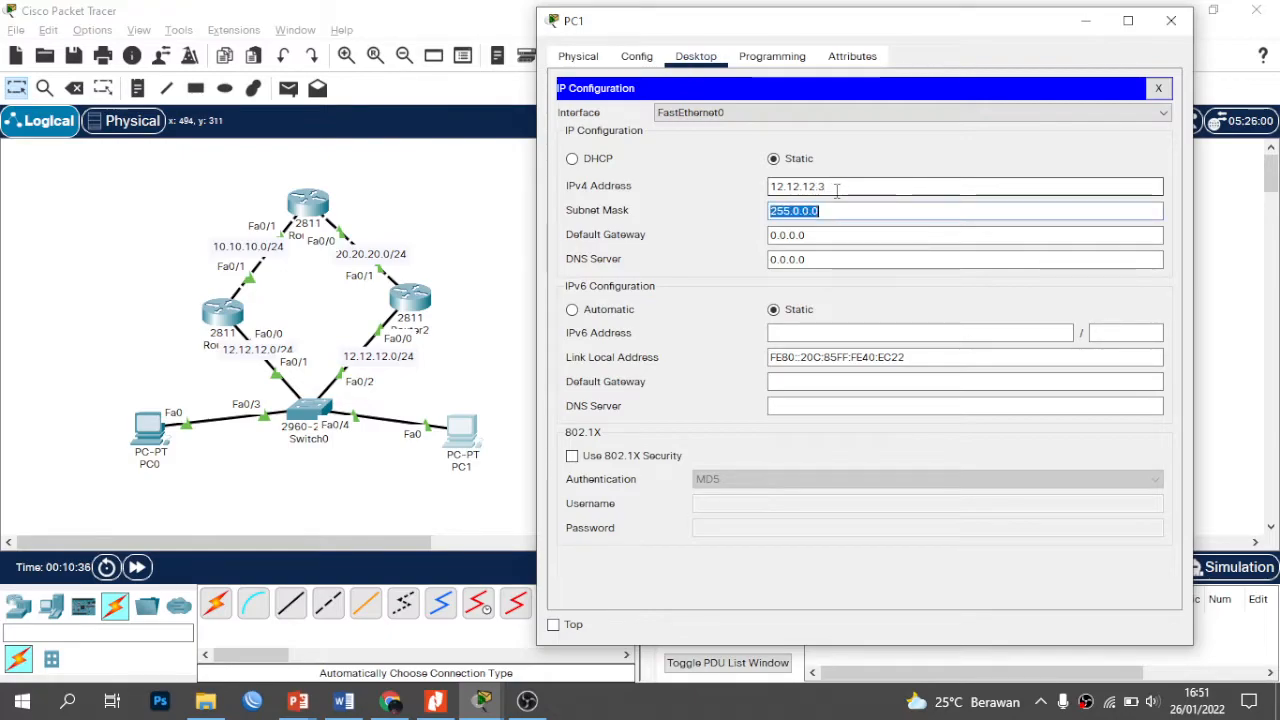
text(255.2)
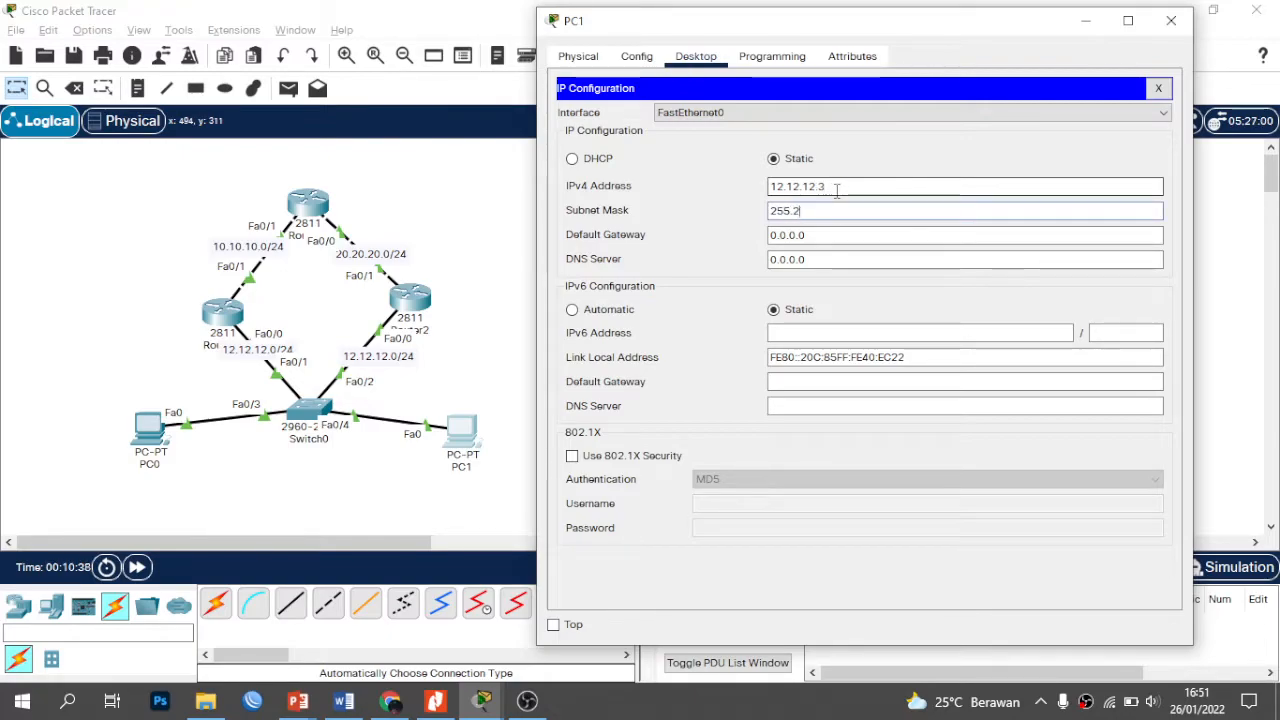
text(55.255)
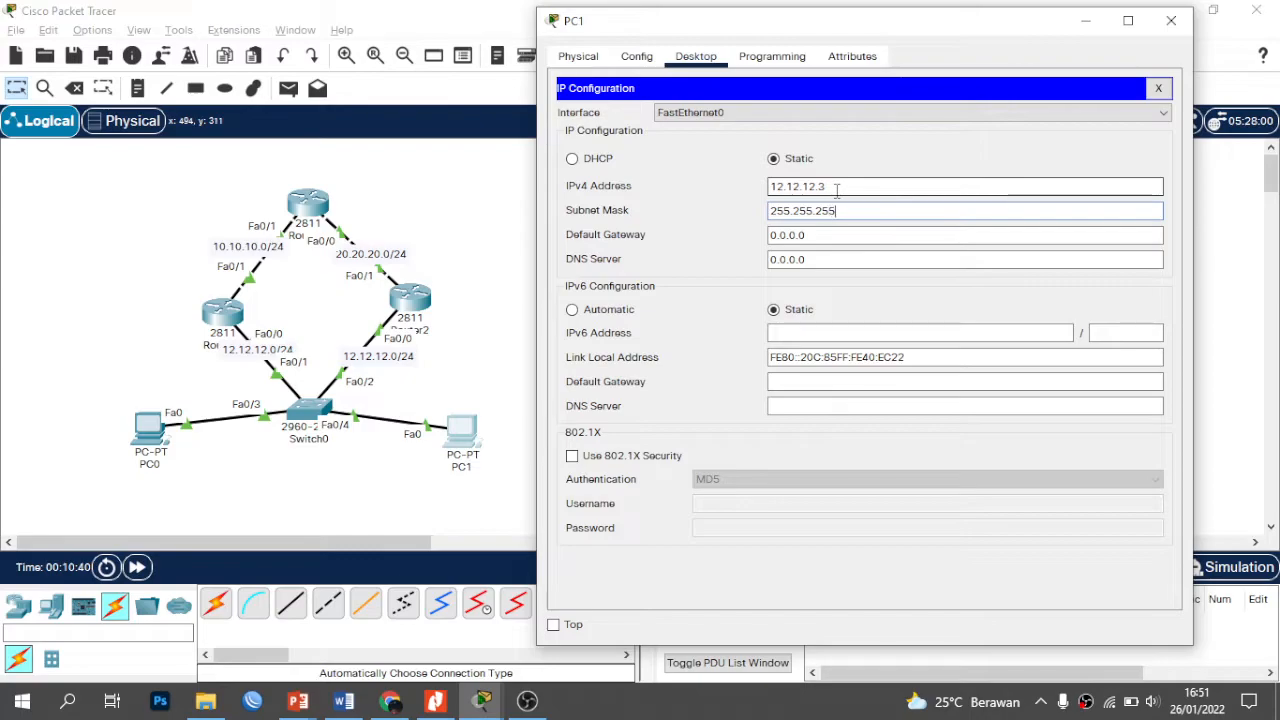
text(.0)
key(Tab)
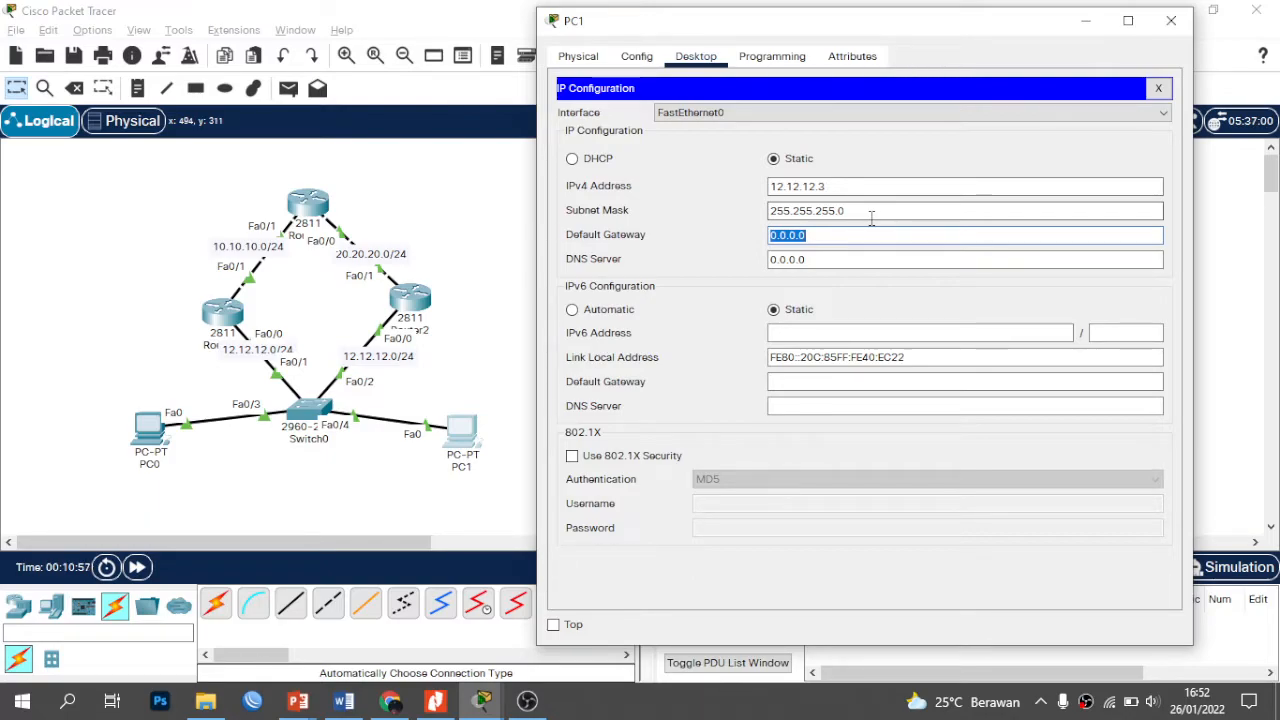
click(1083, 23)
Step: Open the IP configuration of PC0
mouse_move(170, 455)
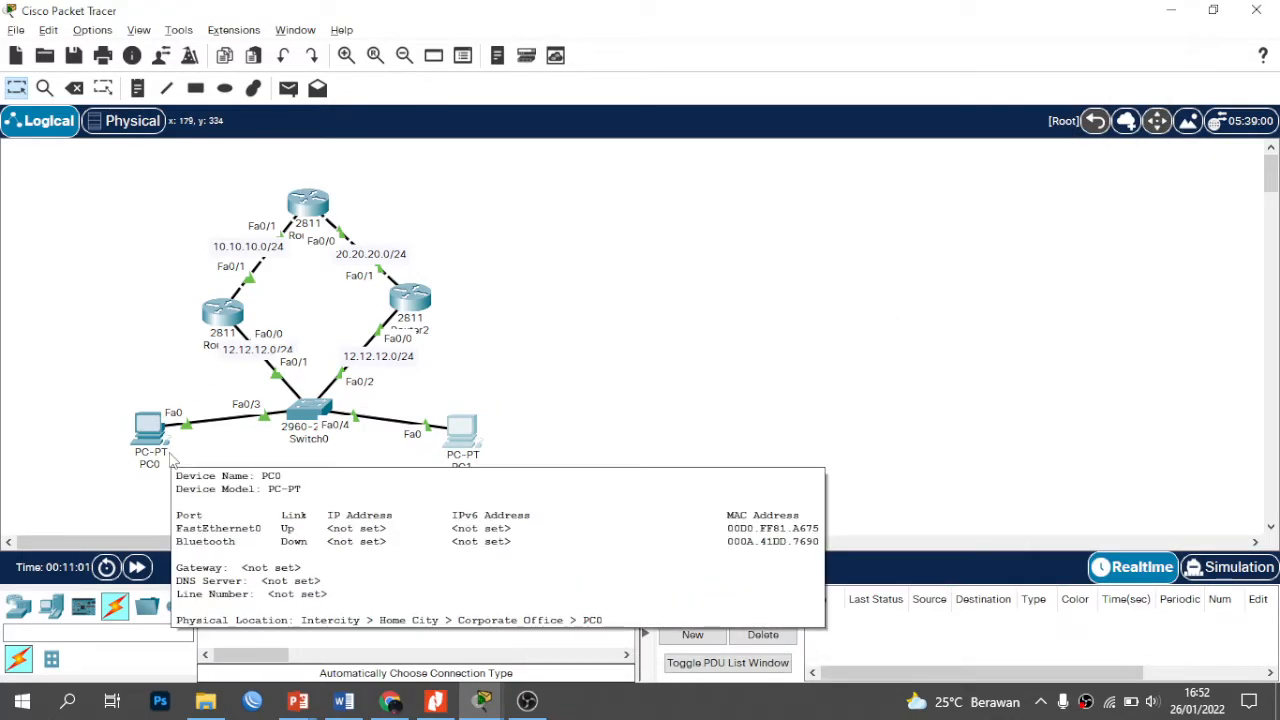
click(160, 428)
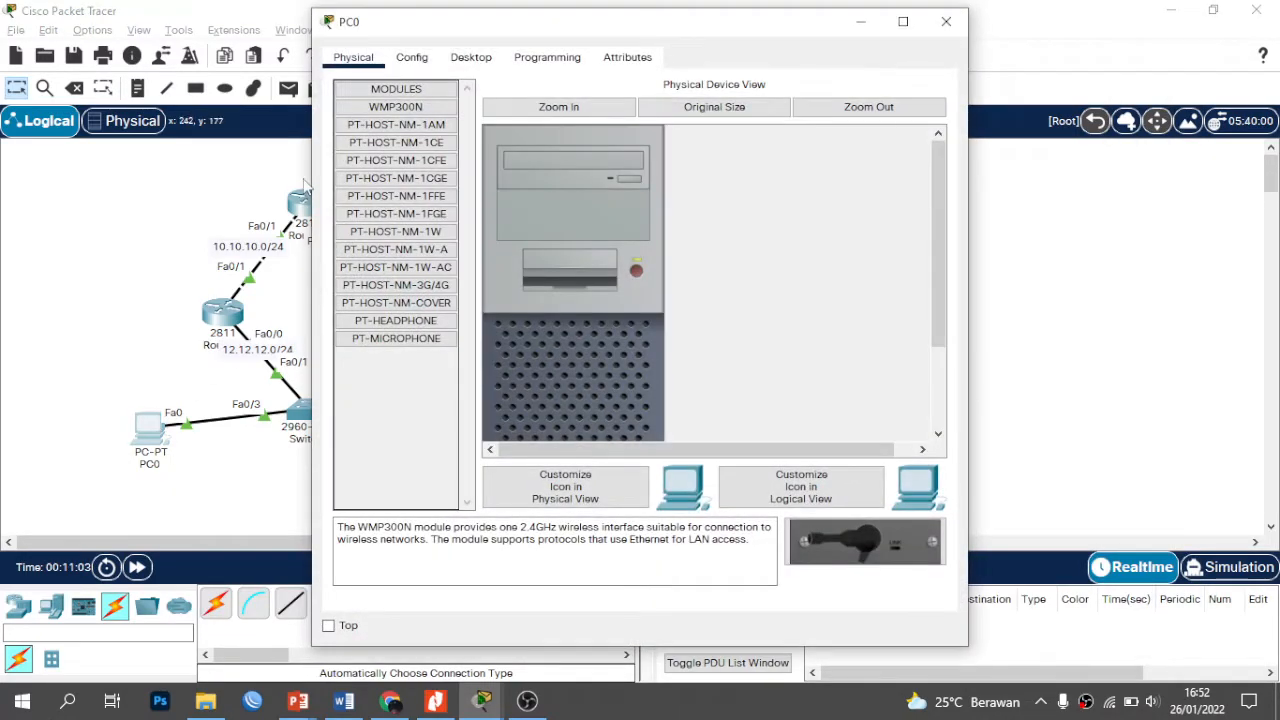
click(466, 60)
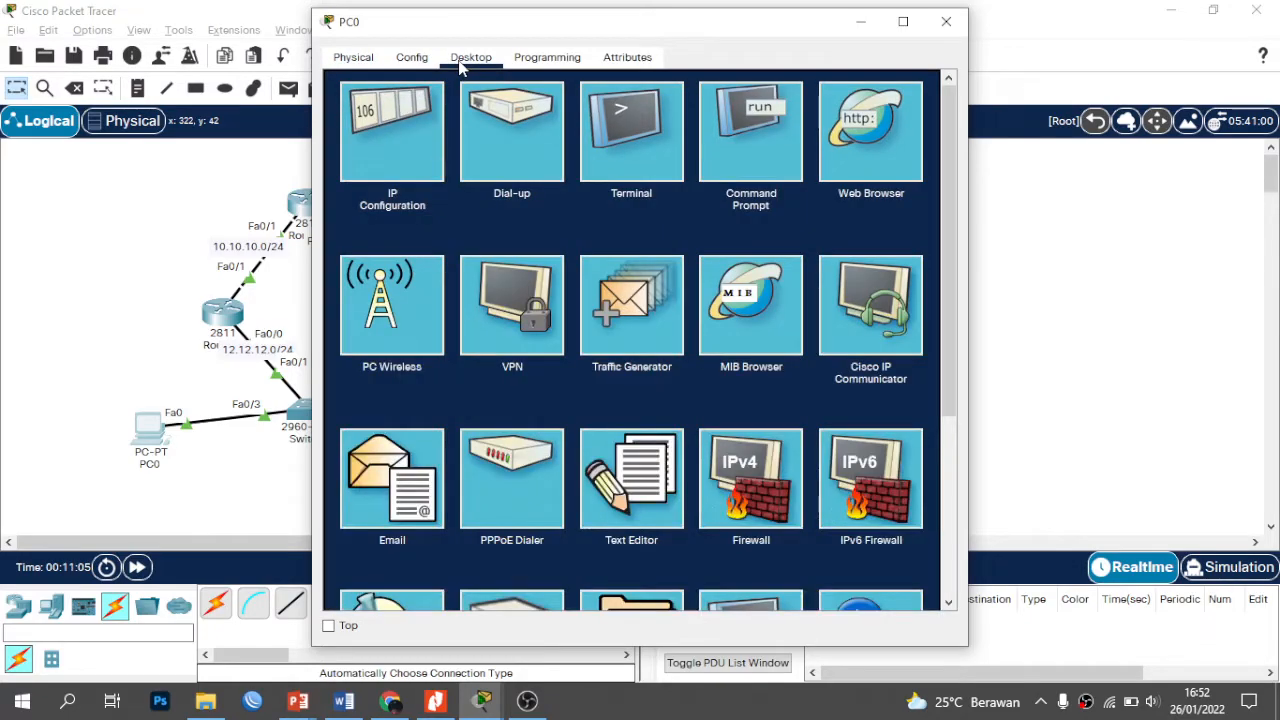
click(405, 156)
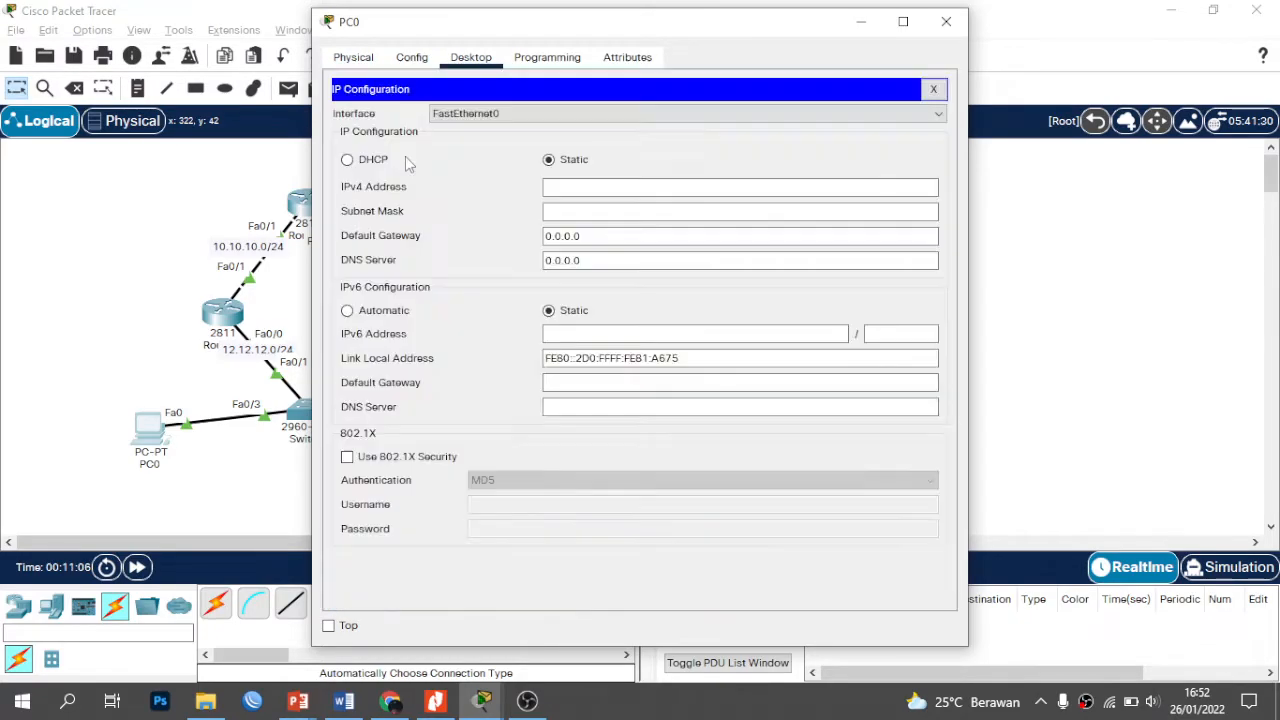
Step: Set PC0's static IPv4 address to 12.12.12.4 with subnet mask 255.255.255.0 and close its window
click(597, 188)
text(12.)
key(BackSpace)
key(BackSpace)
key(BackSpace)
text(12.12.12.4)
key(Tab)
text(255.255.255.0)
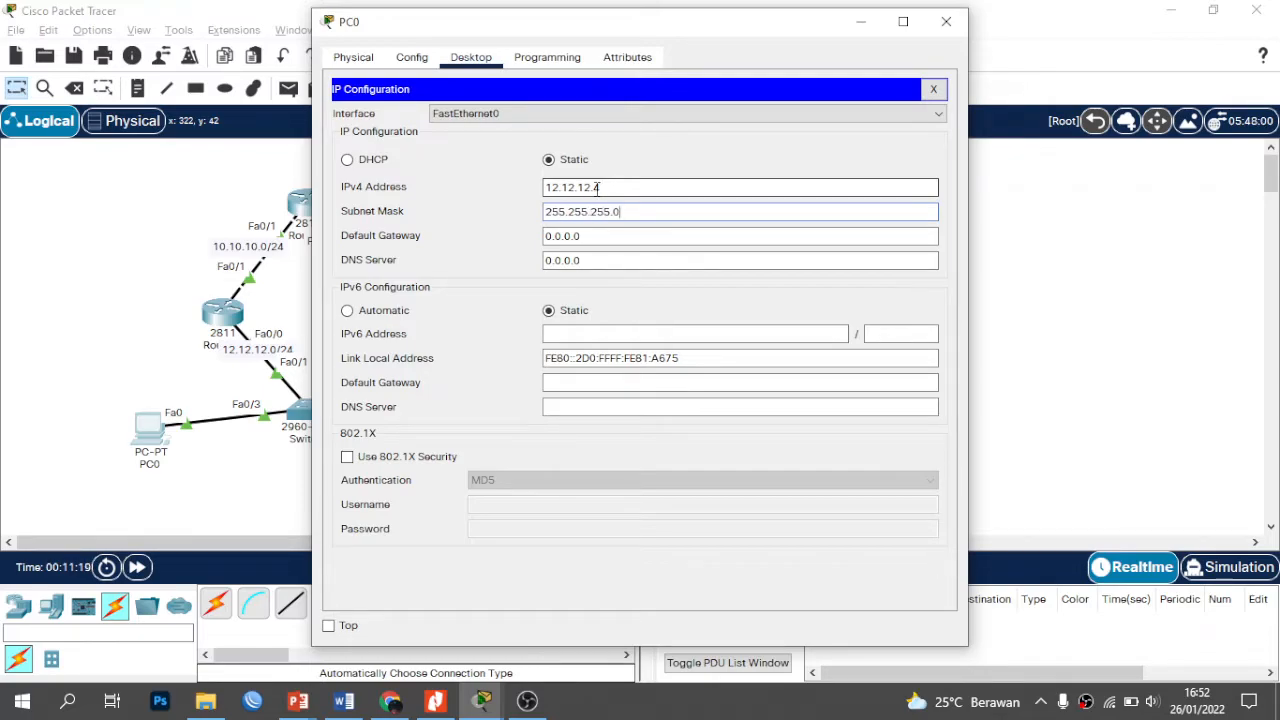
click(946, 28)
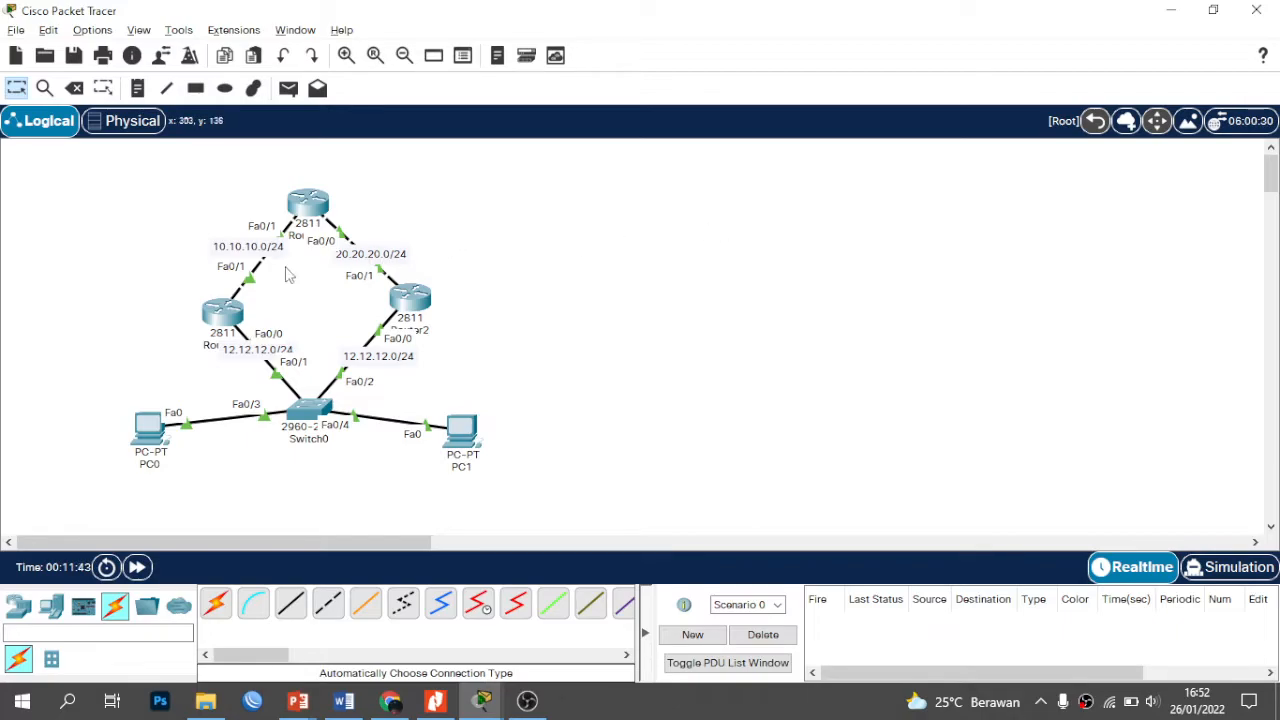
Step: Reopen Router1's command line and exit from interface configuration to global configuration mode
click(227, 319)
key(Return)
key(Return)
key(Return)
text(ex)
key(Return)
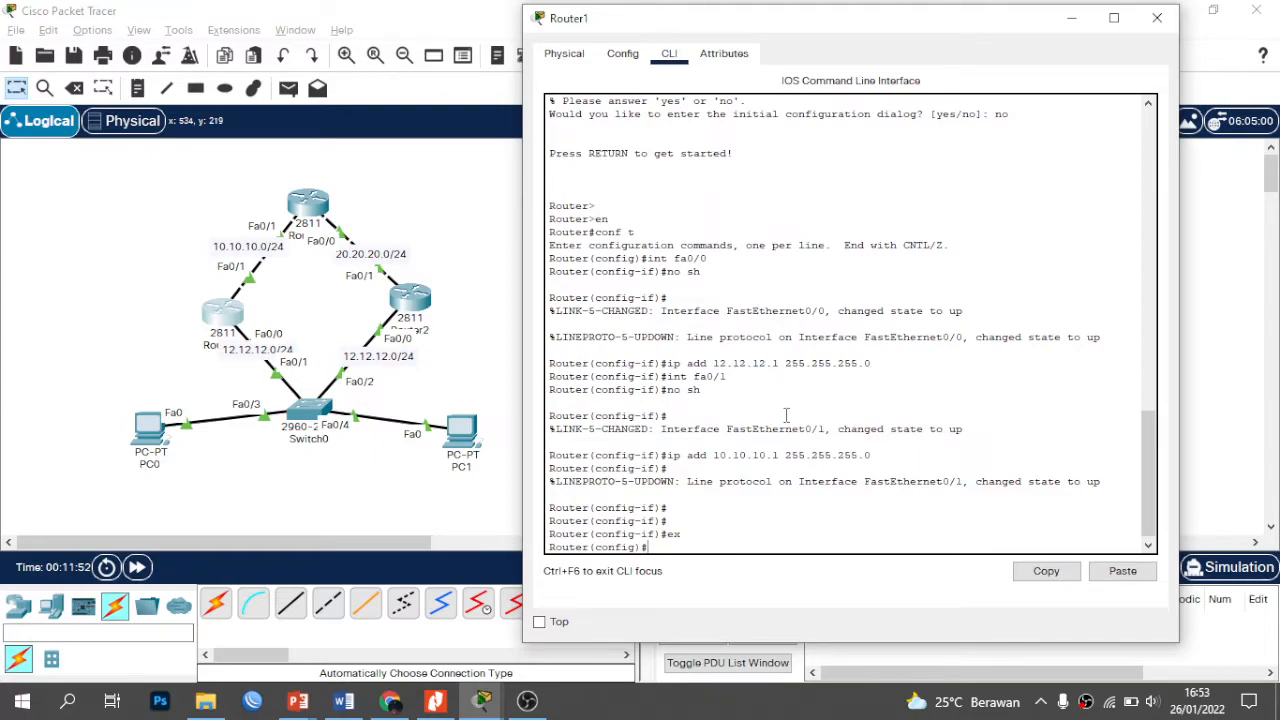
Step: Start EIGRP routing with autonomous system number 10 on Router1
text(router)
key(BackSpace)
text(er eigrp 10)
key(Return)
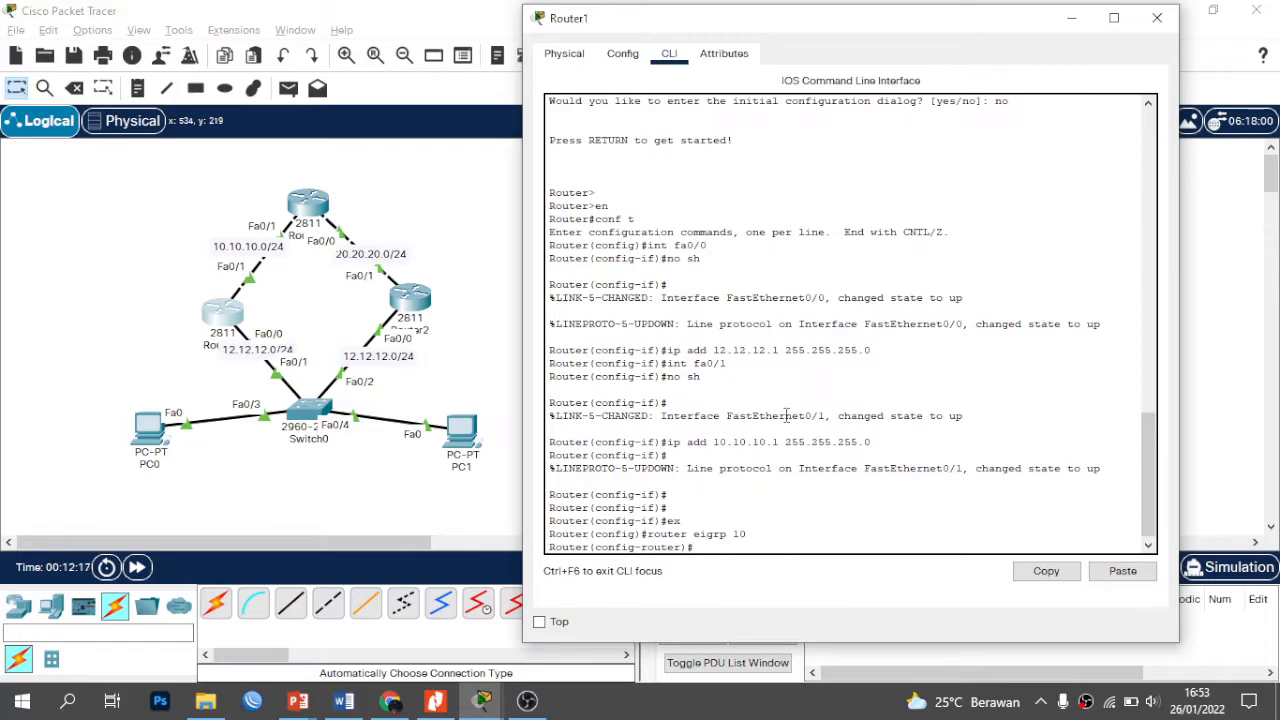
Step: List Router1's interfaces in brief and examine the IP addresses of FastEthernet0/0 and FastEthernet0/1
text(do sh)
text(ip int br)
key(Return)
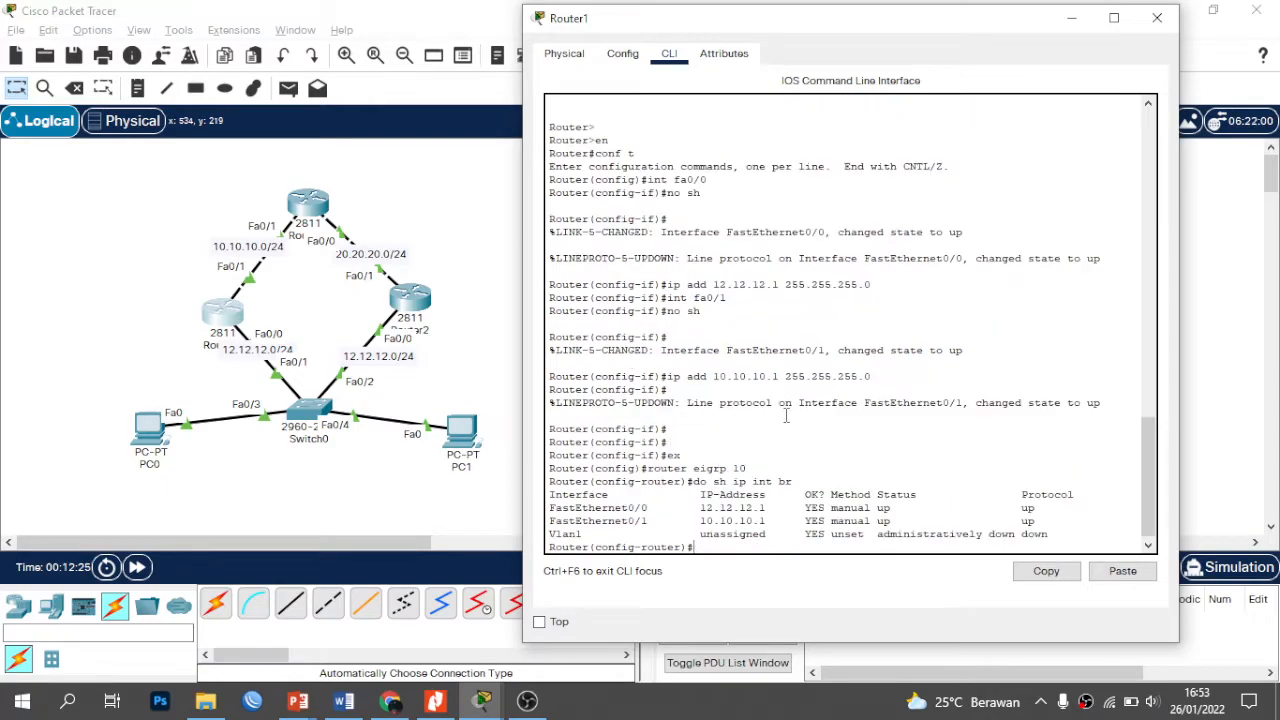
triple_click(735, 508)
triple_click(750, 520)
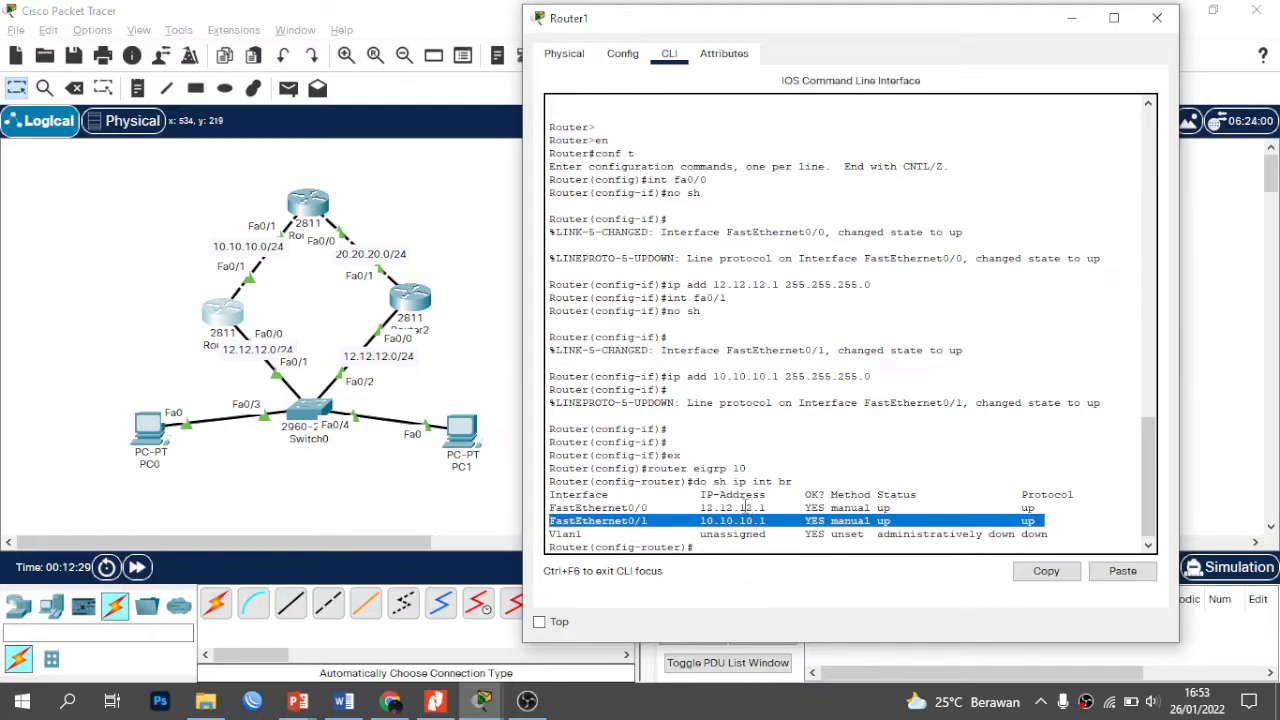
triple_click(746, 504)
double_click(746, 520)
triple_click(745, 507)
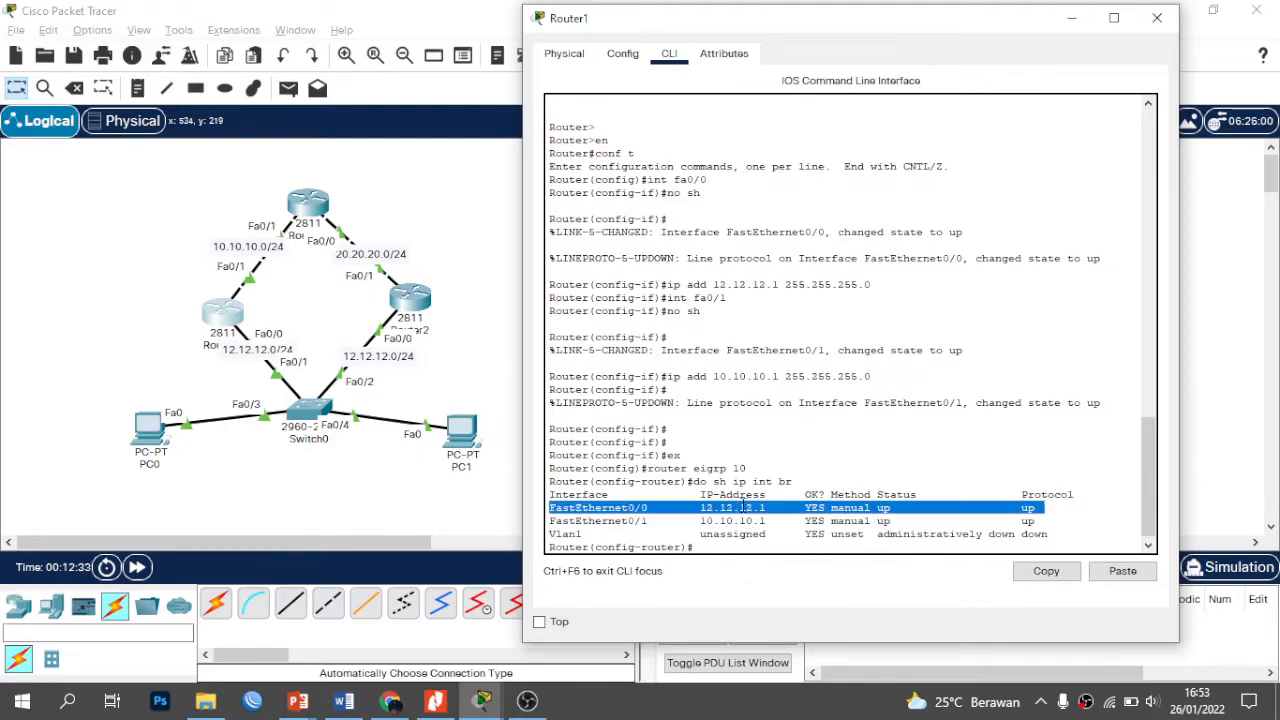
Step: Advertise the networks 12.12.12.0 and 10.10.10.0 in EIGRP 10 on Router1
triple_click(743, 546)
click(743, 546)
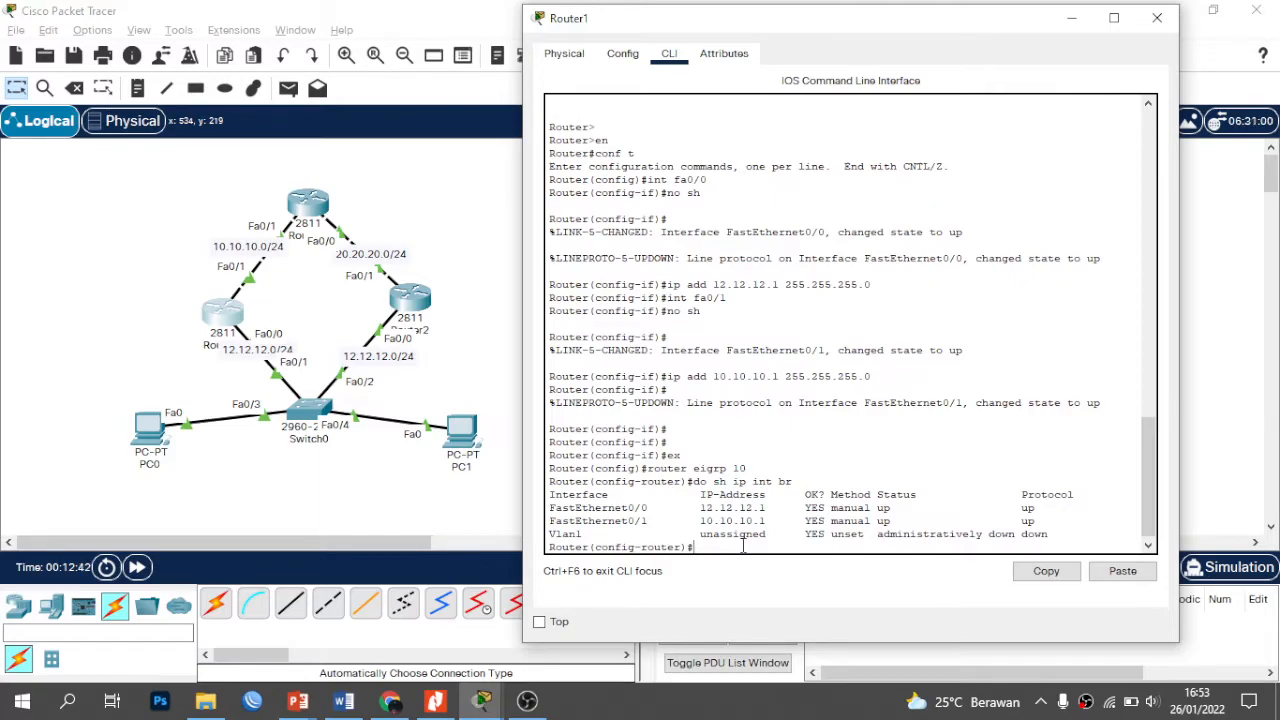
text(network 12.12.12.0)
key(Return)
text(netwok)
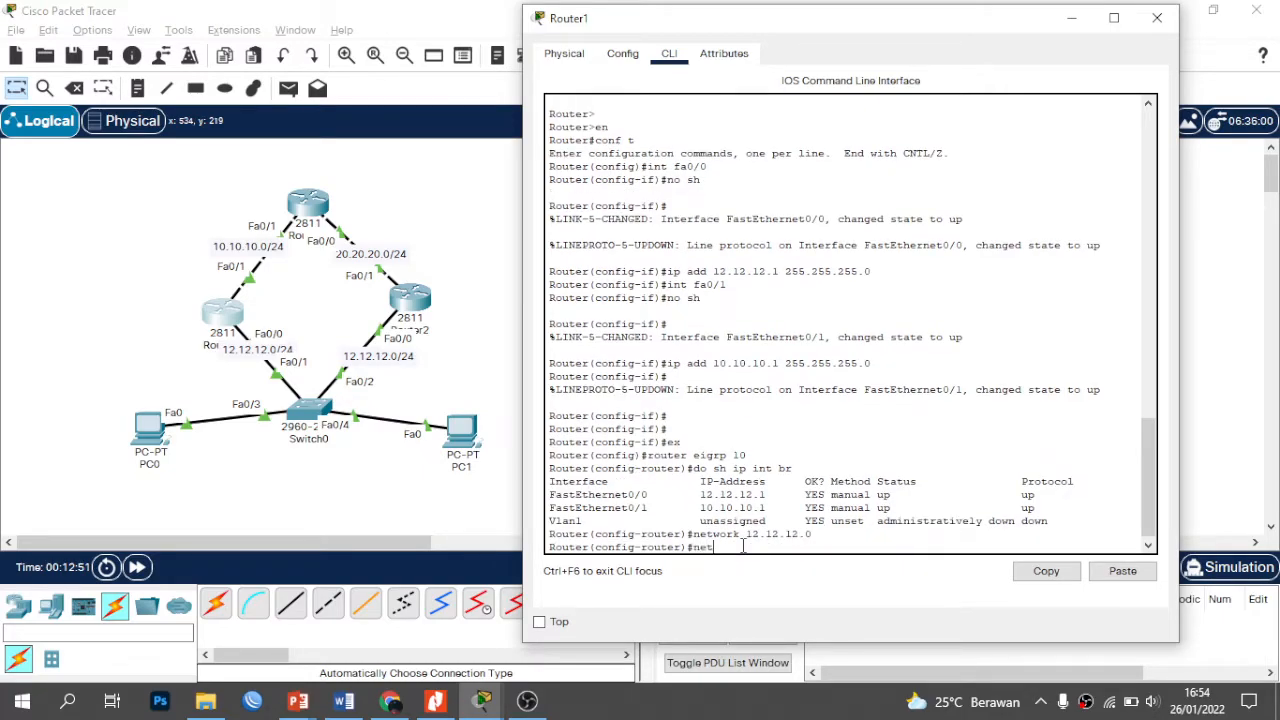
text(k 10.10.10.0)
key(Return)
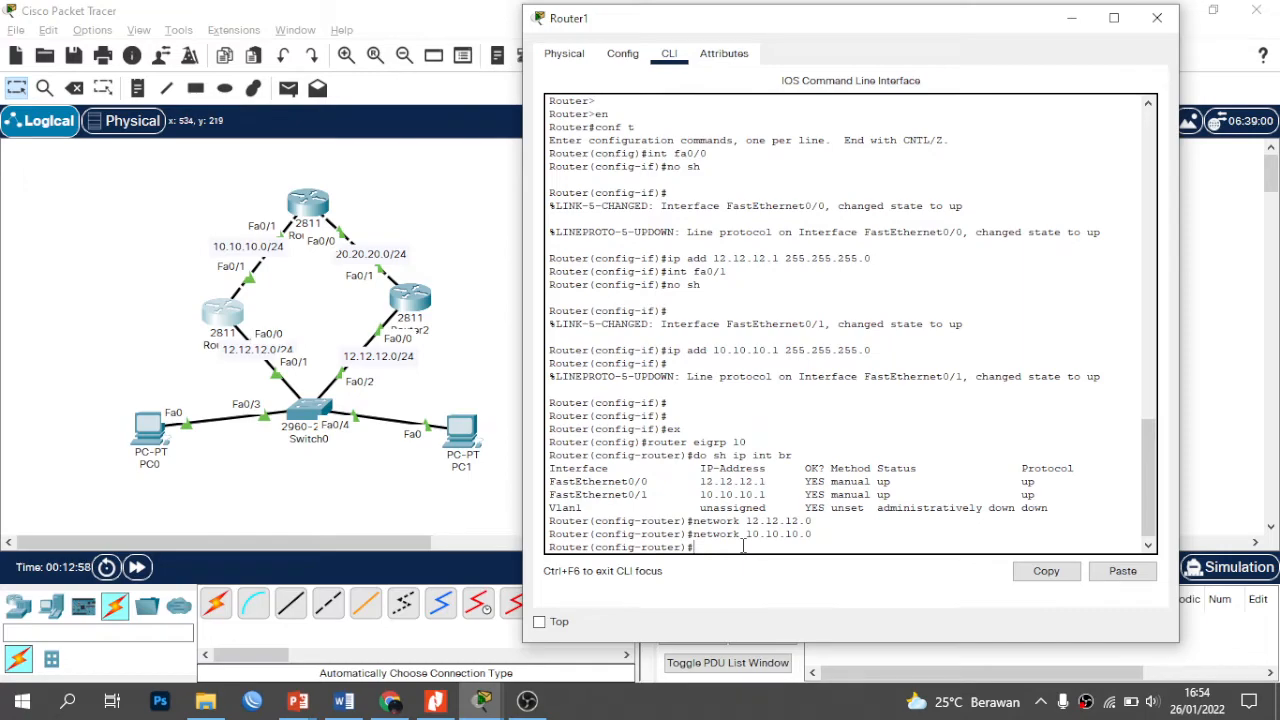
Step: Disable automatic route summarization for EIGRP on Router1 and return to the topology
text(no au)
key(Tab)
key(Return)
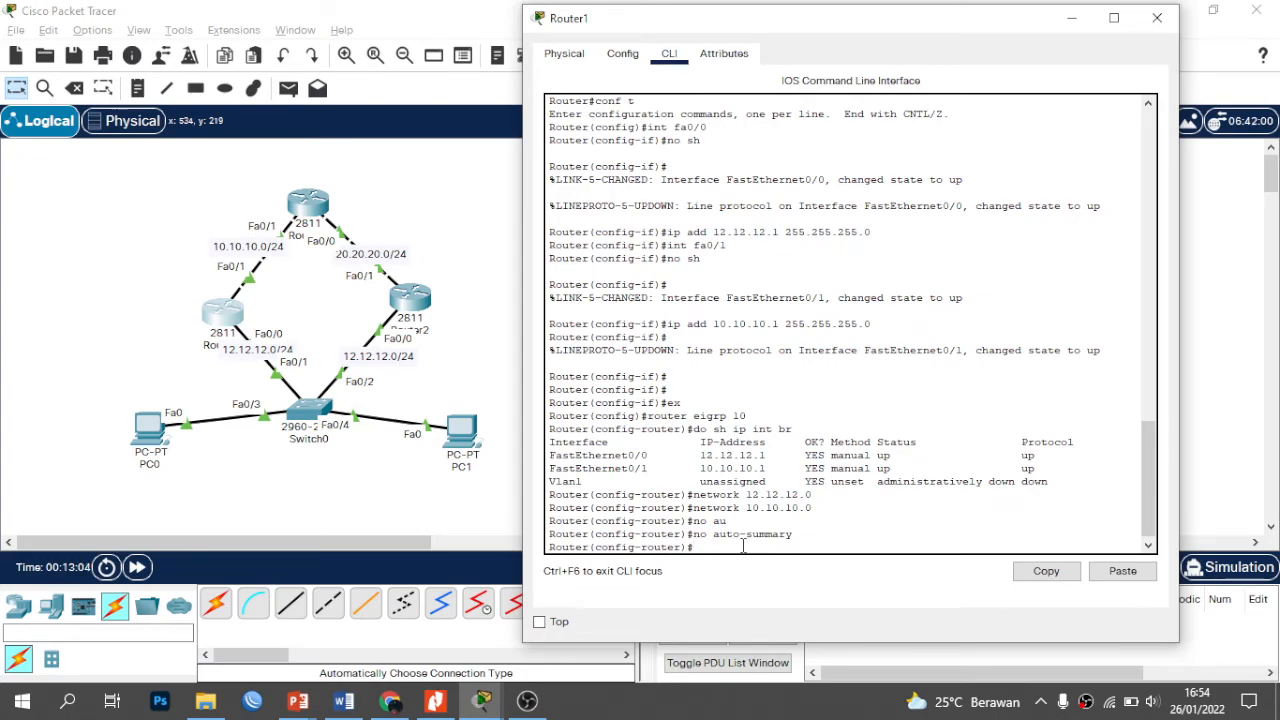
click(478, 358)
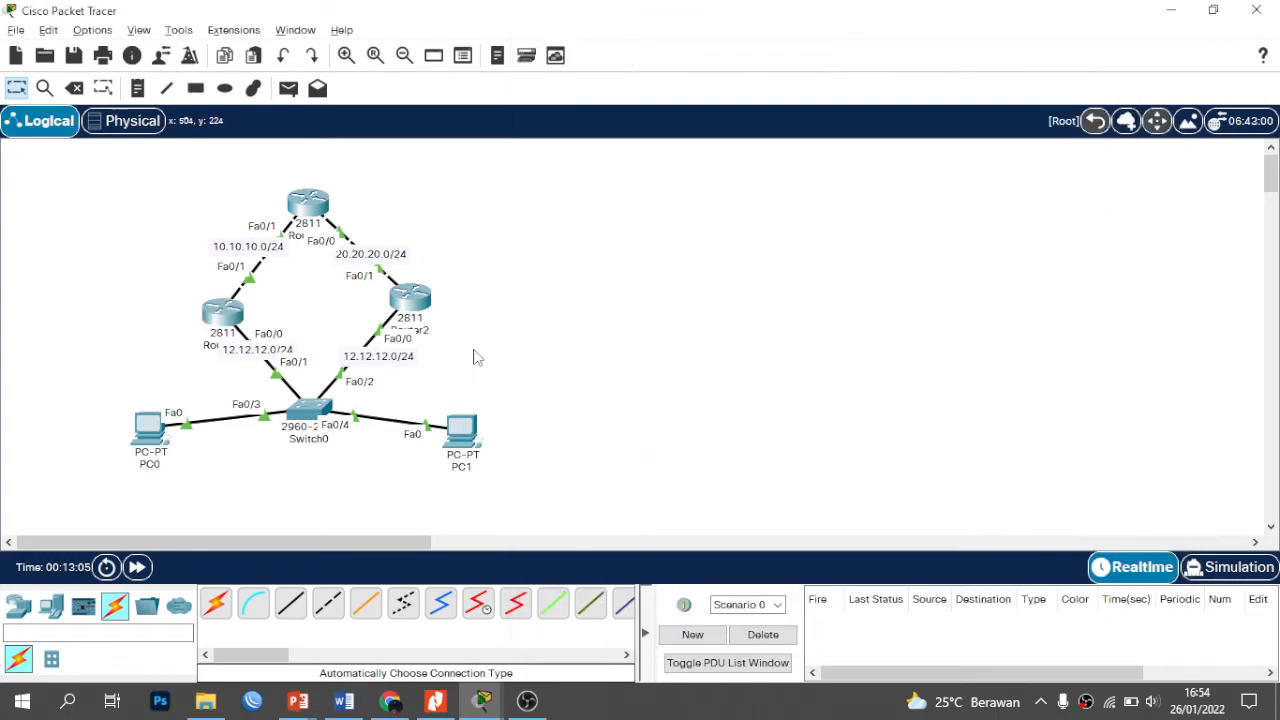
Step: Reopen Router2's command line and exit from interface configuration to global configuration mode
click(416, 300)
key(Return)
key(Return)
key(Return)
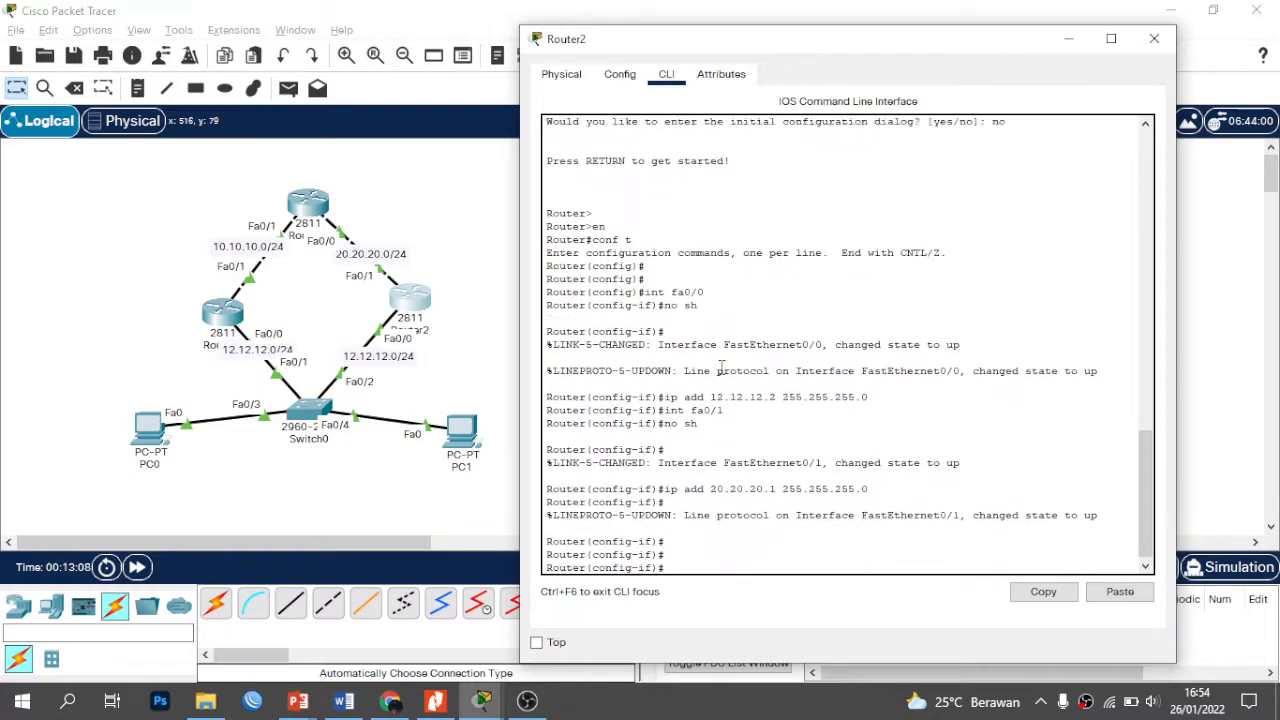
text(ex)
key(Return)
key(Return)
key(Return)
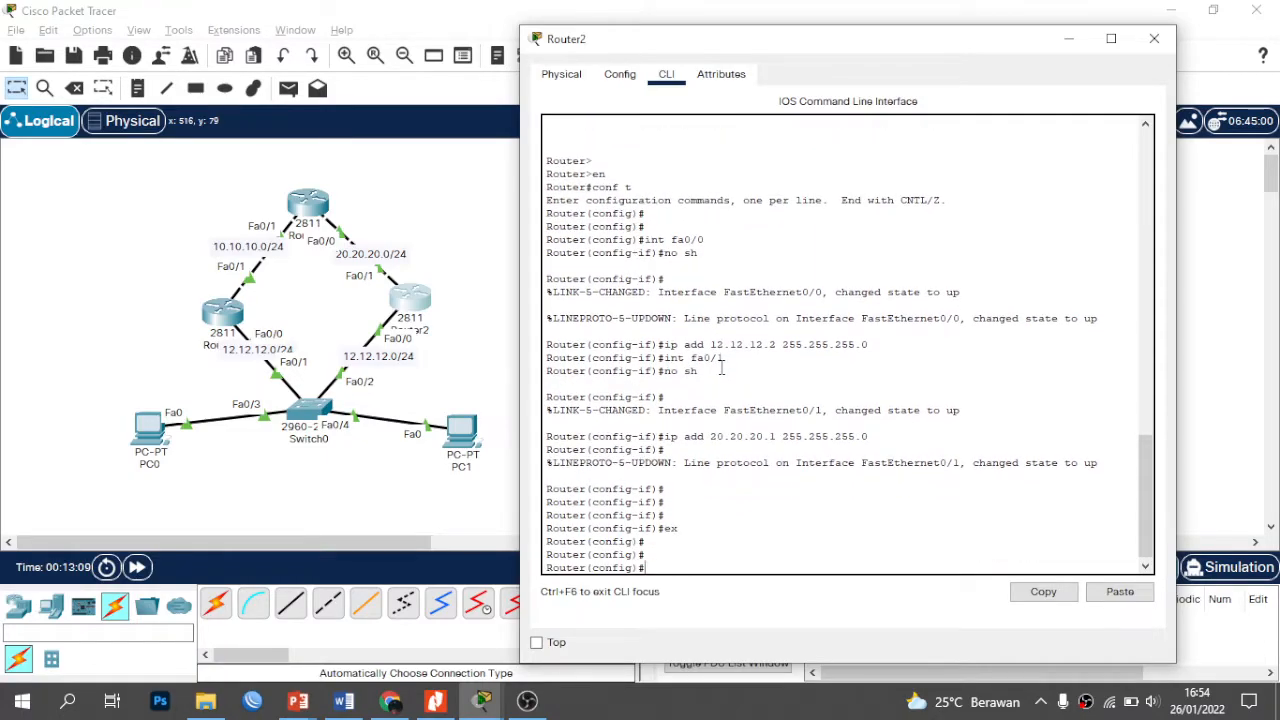
Step: Start EIGRP routing with autonomous system number 10 on Router2
text(router eigro)
key(BackSpace)
text(p 10)
key(Return)
Step: Advertise the networks 12.12.12.0 and 20.20.20.0 in EIGRP 10 on Router2
text(network)
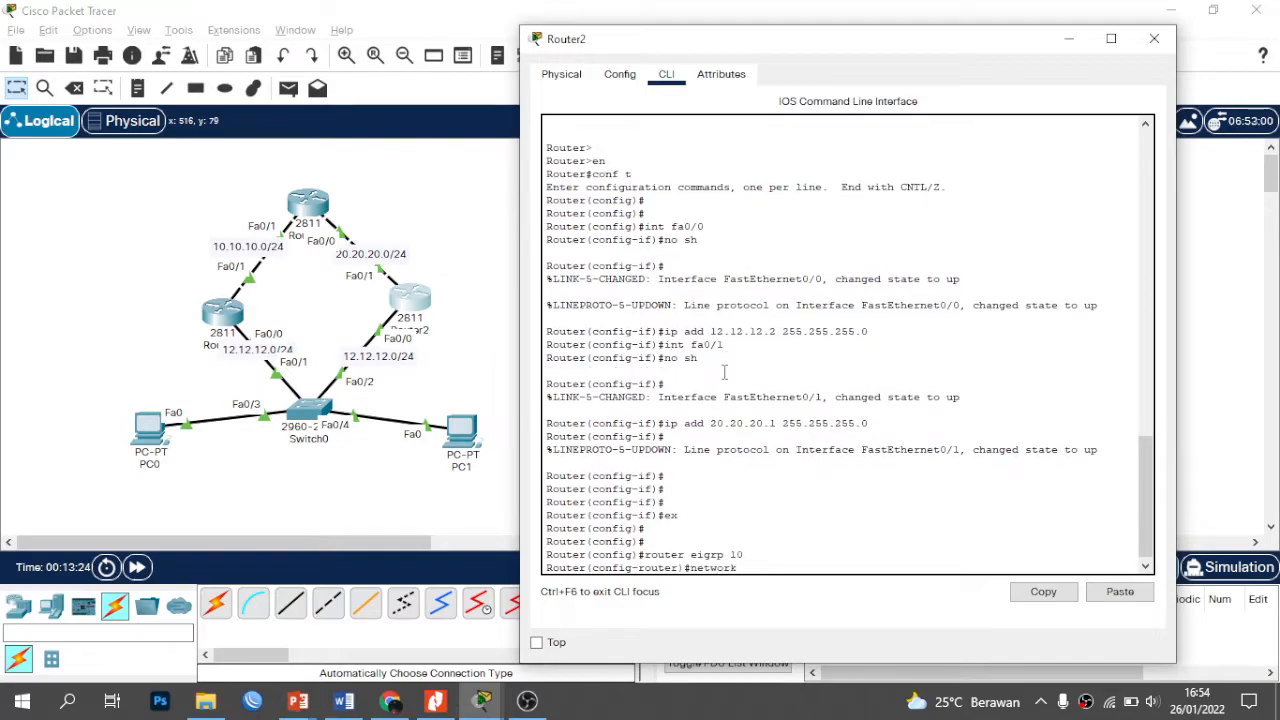
text( 12.12.12.0)
key(Return)
text(network )
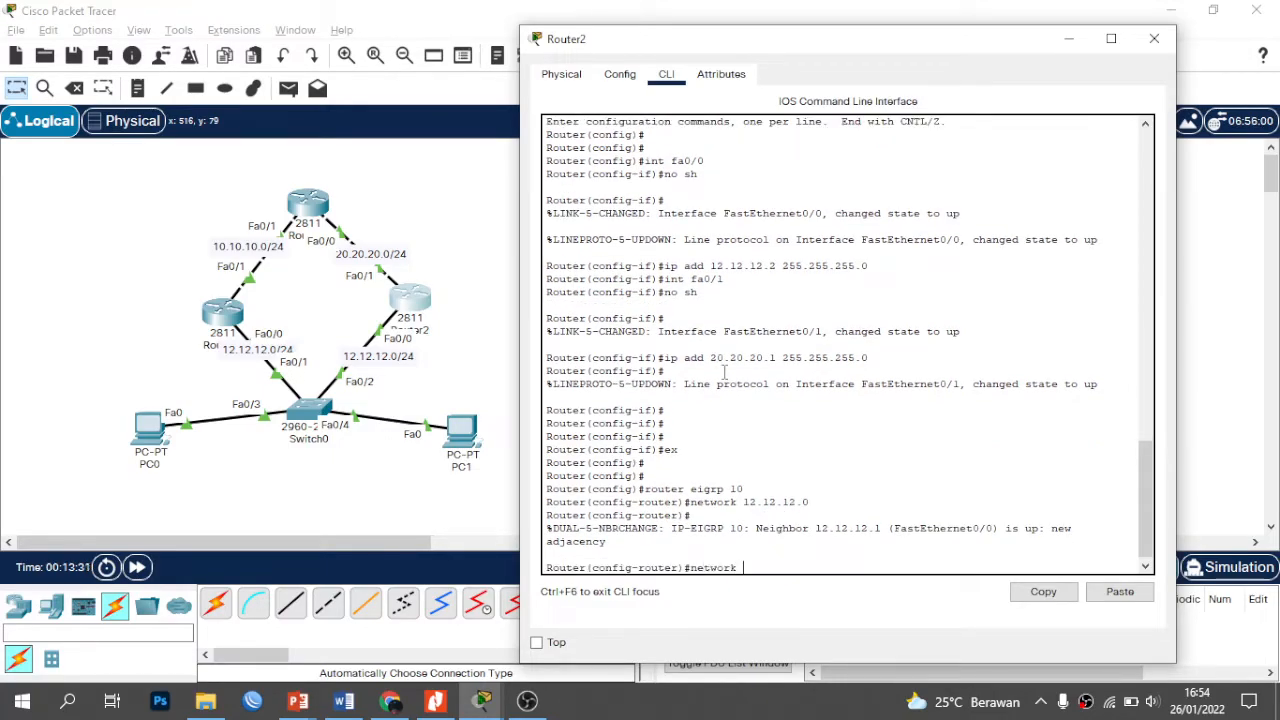
text(20.20.20.0)
key(Return)
Step: Disable automatic route summarization for EIGRP on Router2
text(no au)
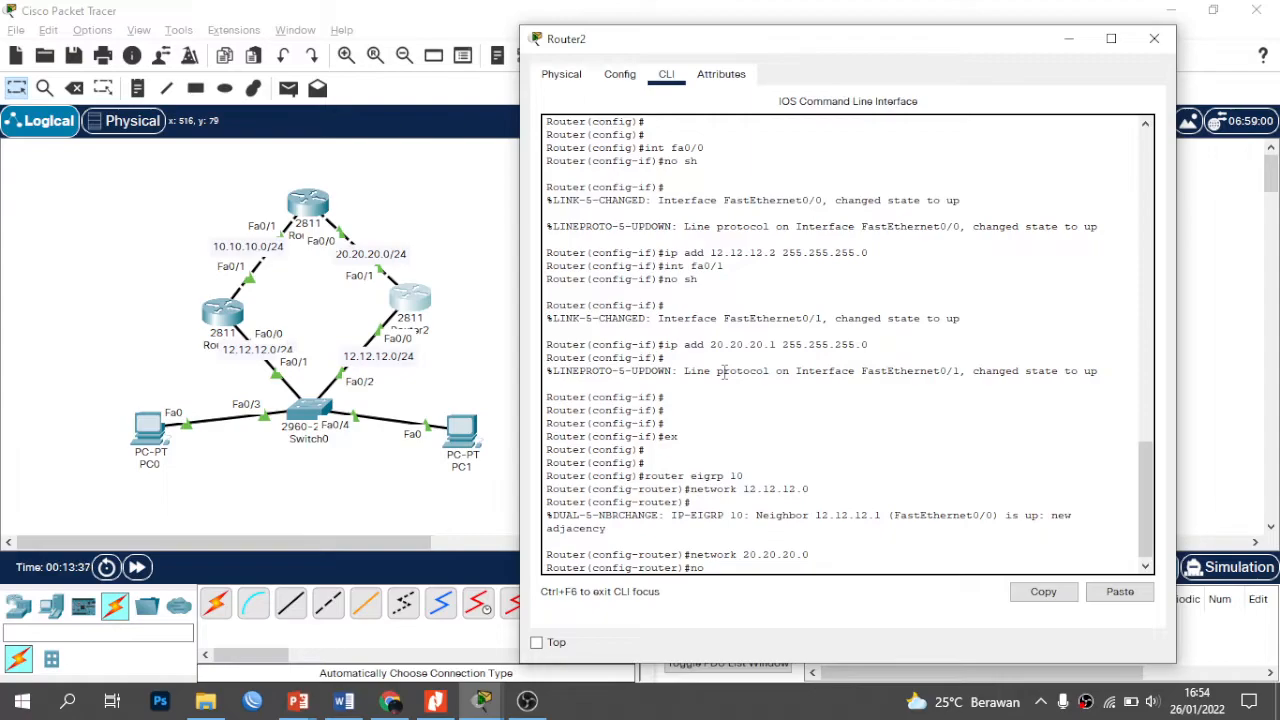
key(Tab)
key(Return)
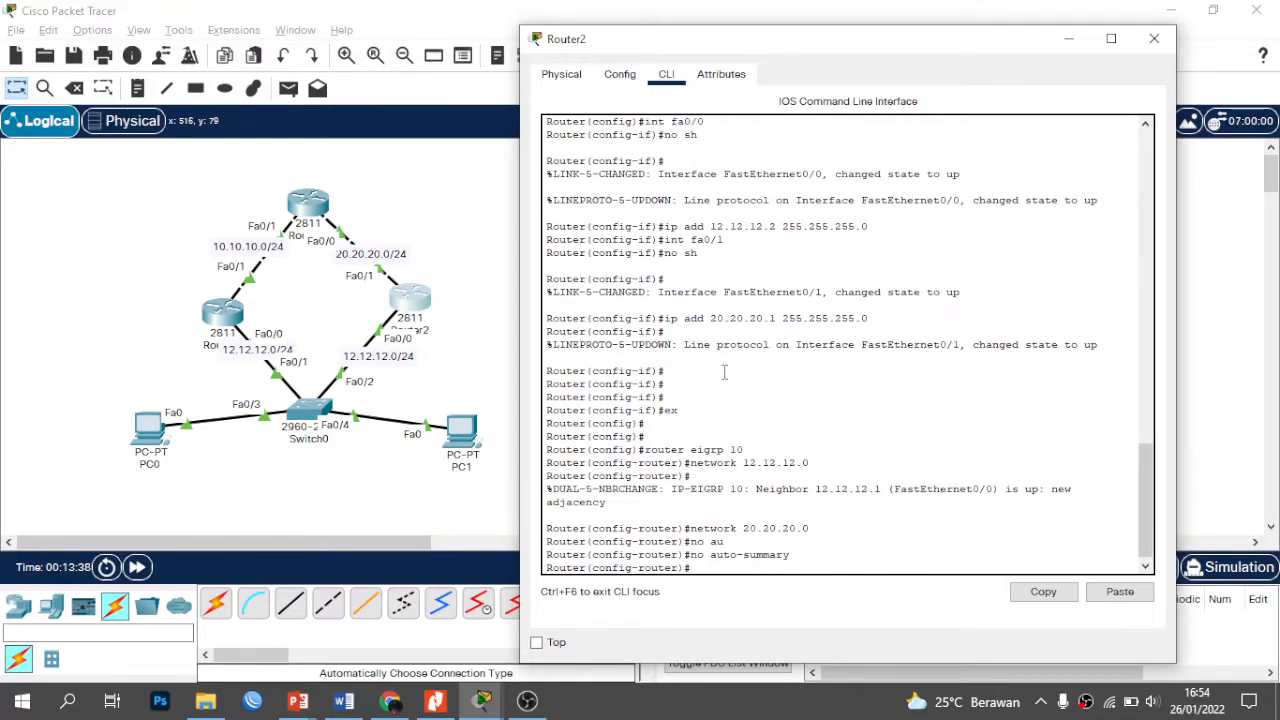
Step: Reopen Router0's command line and exit from interface configuration to global configuration mode
click(307, 200)
text(ex)
key(Return)
key(Return)
key(Return)
key(Return)
Step: Start EIGRP routing with autonomous system number 10 on Router0
text(router eigr)
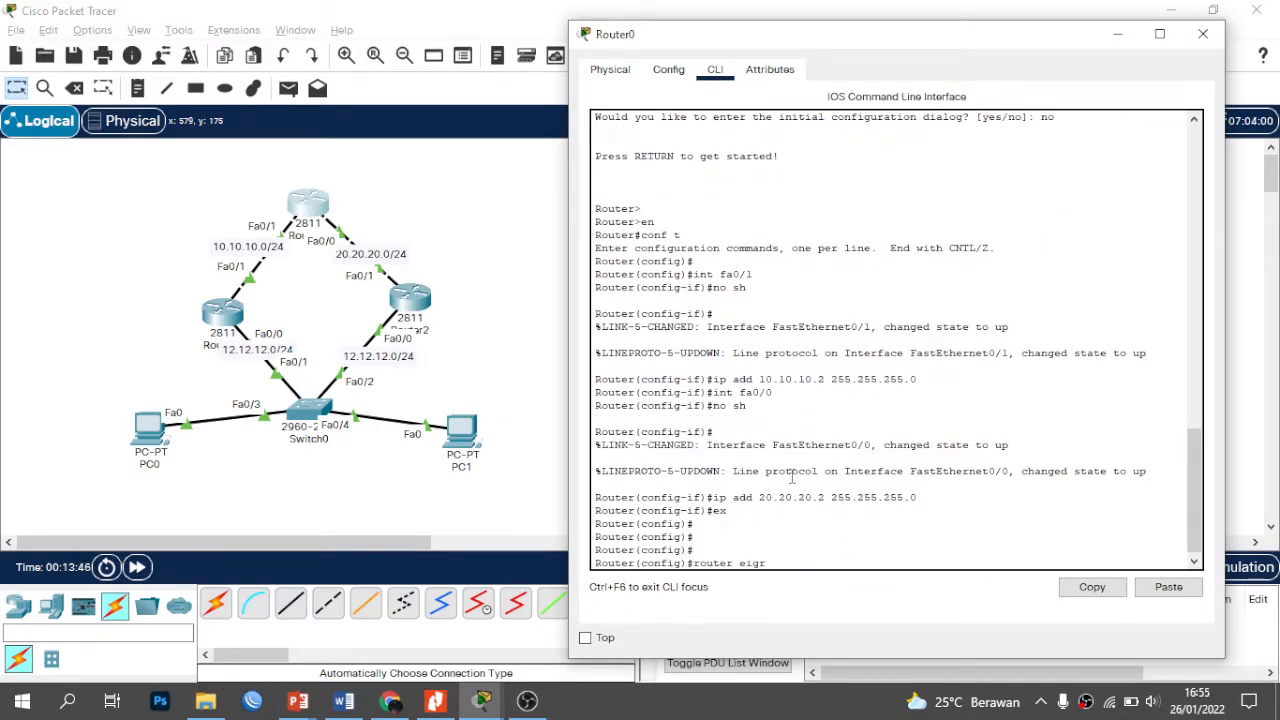
text(p 10)
key(Return)
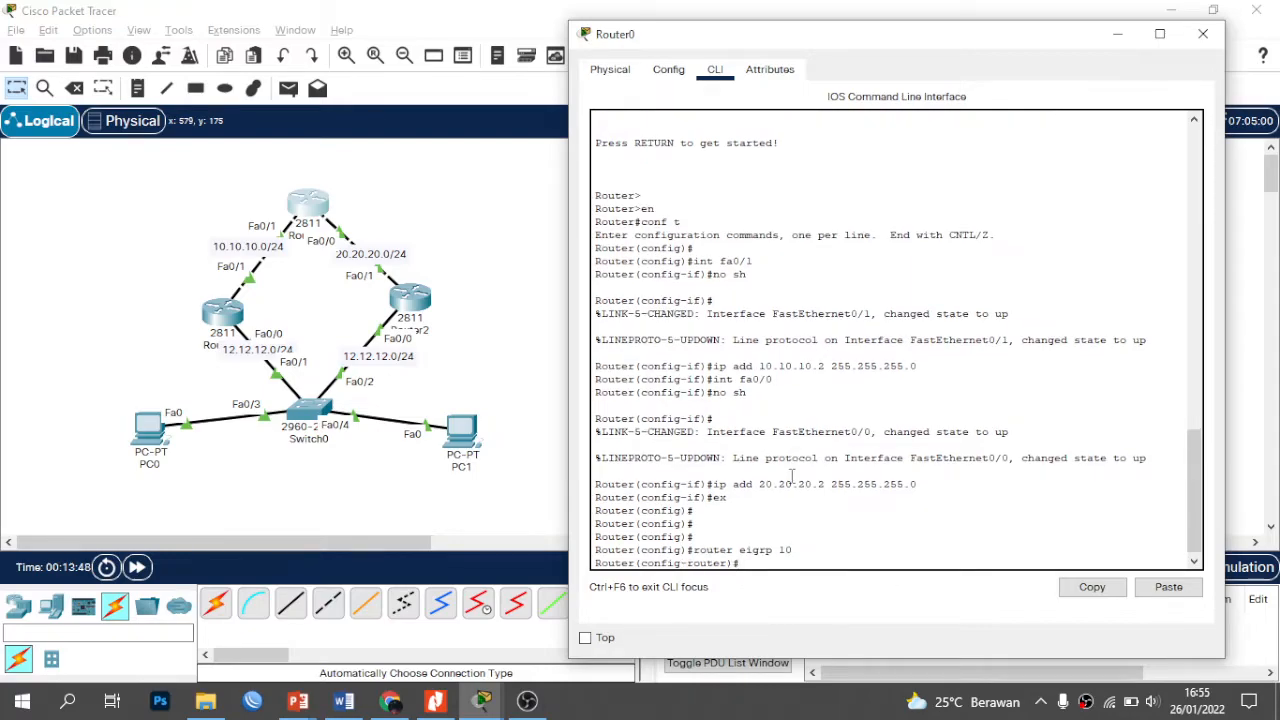
Step: Advertise the networks 10.10.10.0 and 20.20.20.0 in EIGRP 10 on Router0
text(network 10.10.10.0)
key(Return)
key(Return)
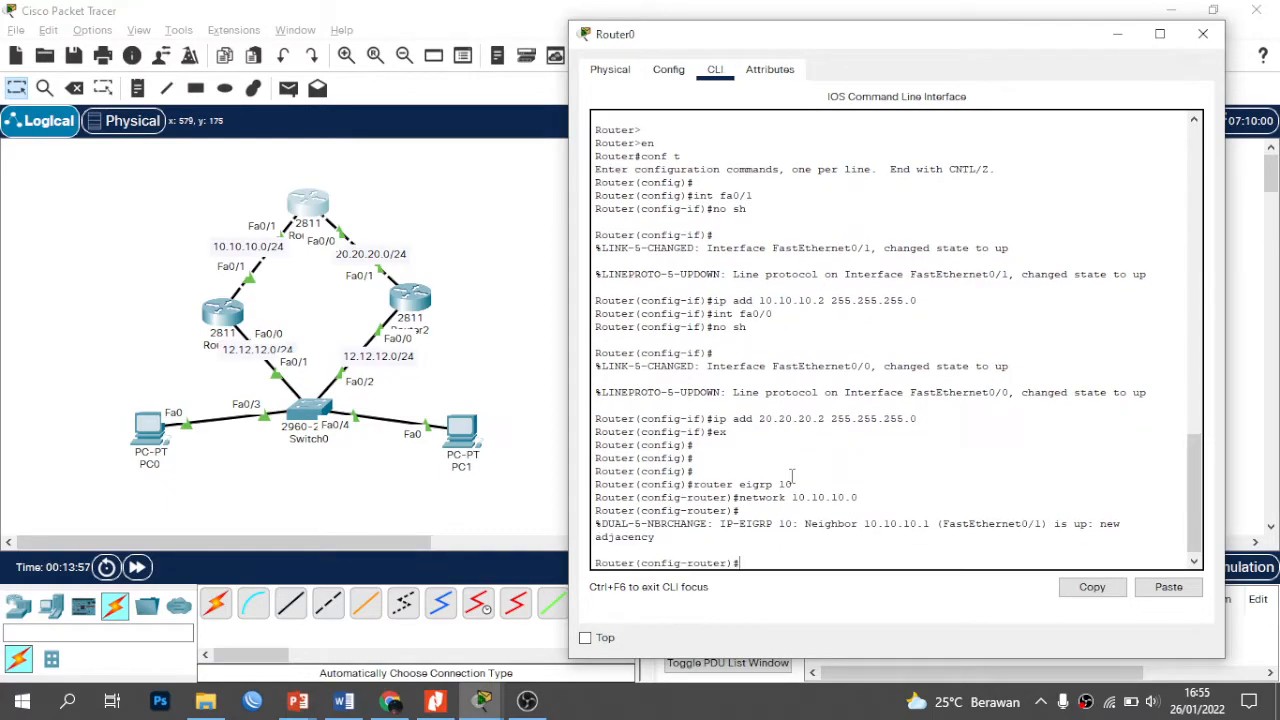
text(network 20.20.20.0)
key(Return)
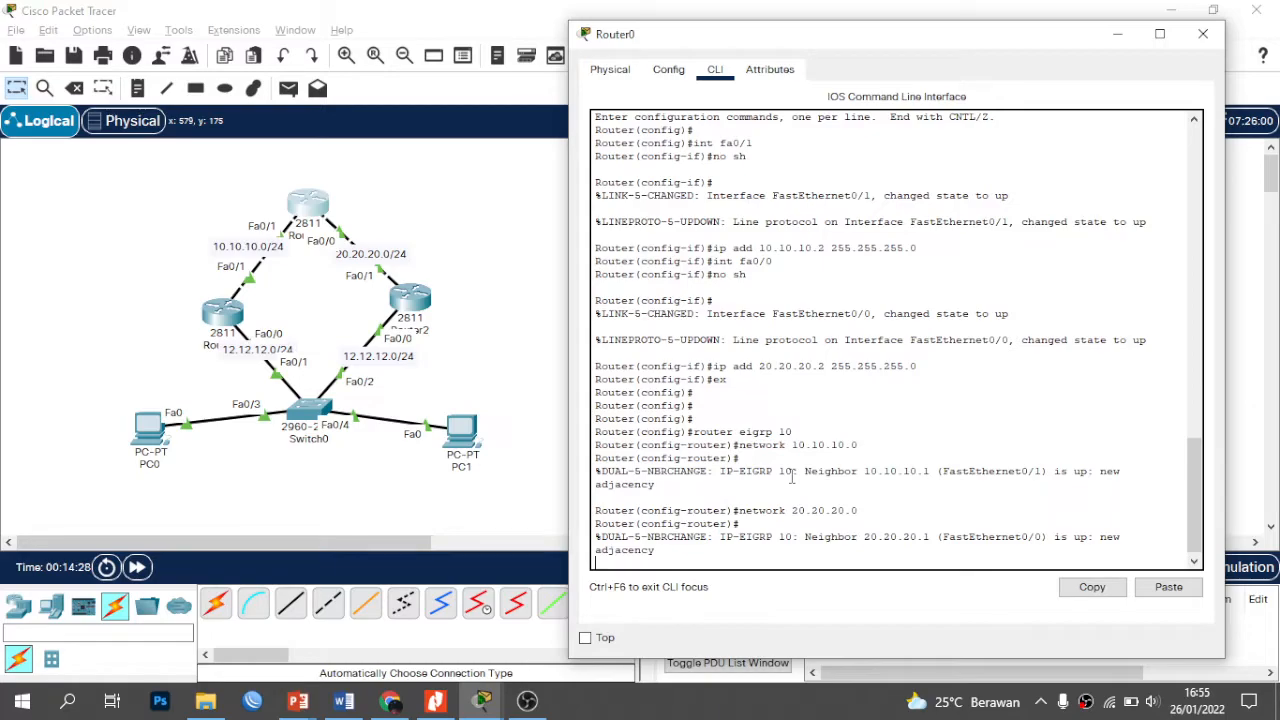
Step: Exit EIGRP router configuration on Router0 to global configuration mode
text(x)
key(Return)
key(Return)
key(Return)
key(Return)
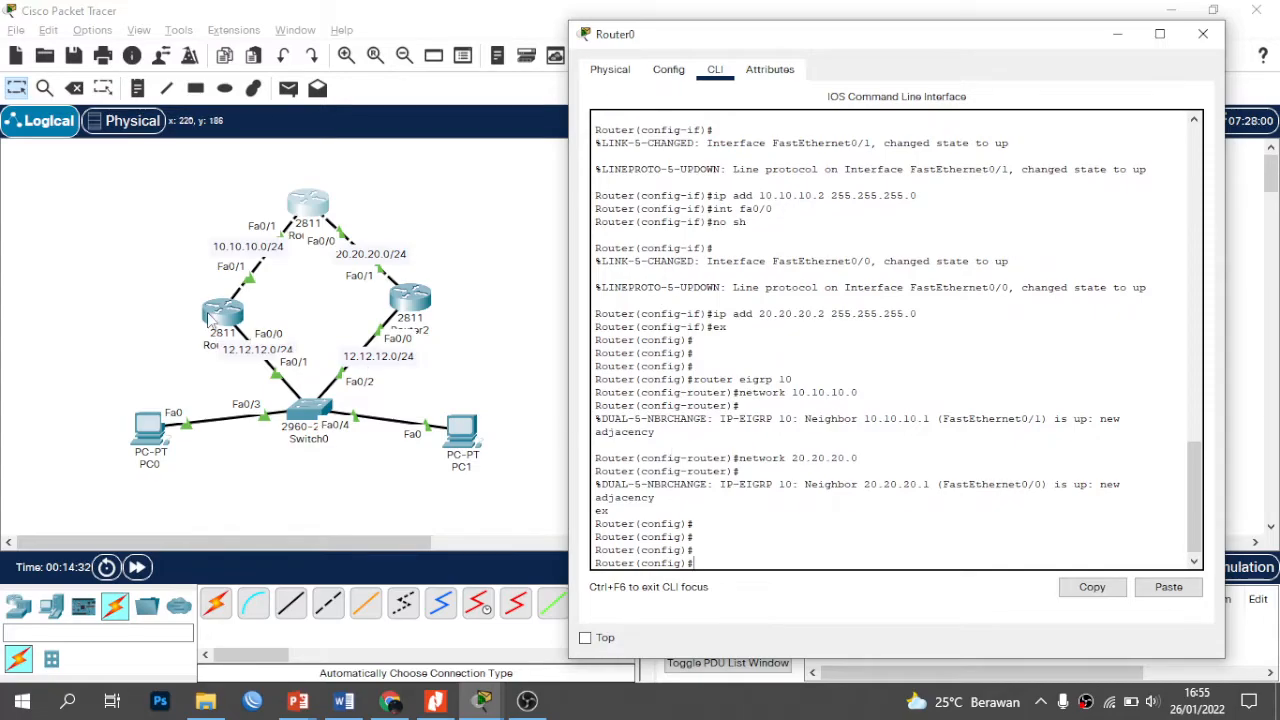
Step: Reopen Router1's command line and exit from EIGRP router configuration to global configuration mode
click(217, 316)
key(Return)
key(Return)
key(Return)
text(ex)
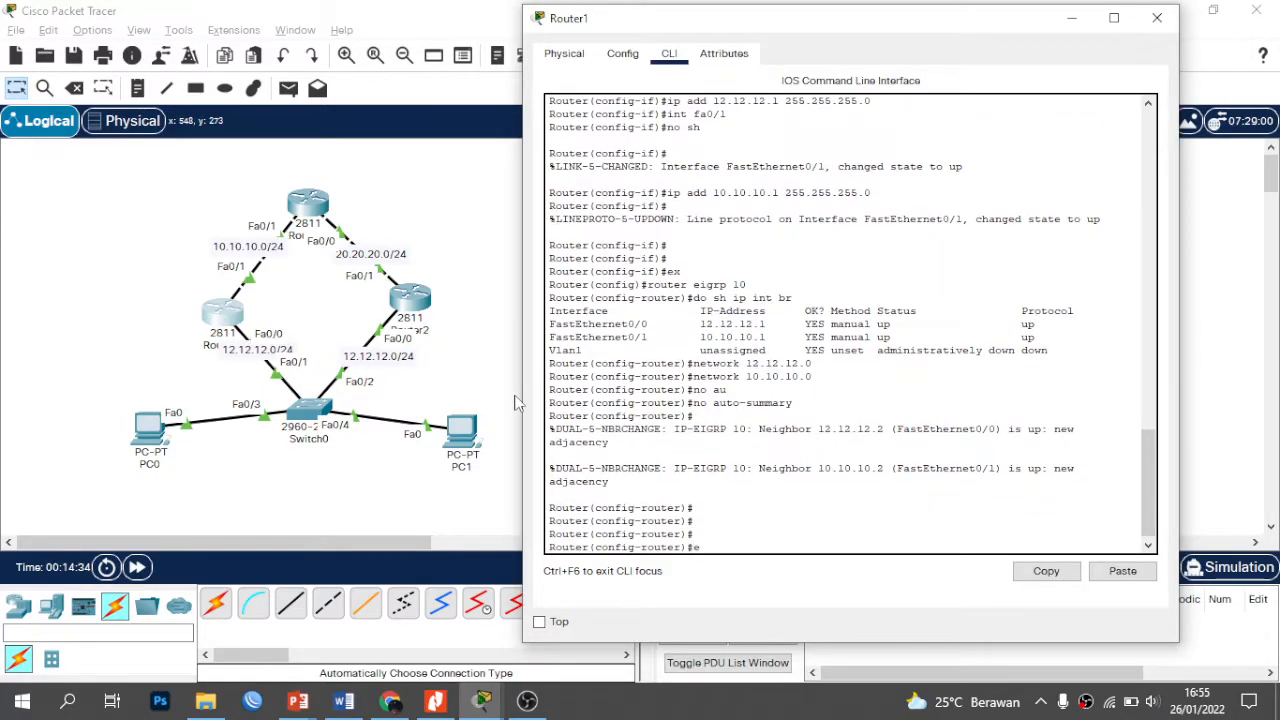
key(Return)
key(Return)
key(Return)
Step: Set the virtual IP address of HSRP standby group 1 to 12.12.12.12 on Router1's FastEthernet0/0
text(int)
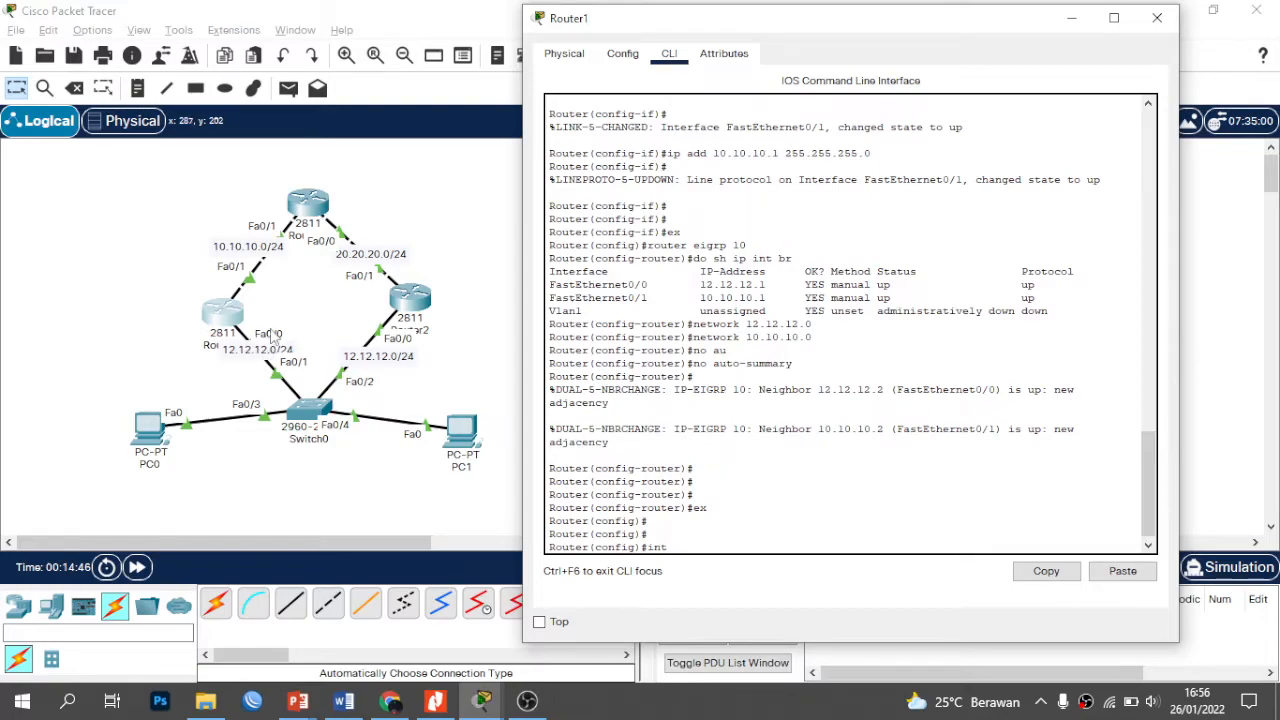
text(fa0/0)
key(Return)
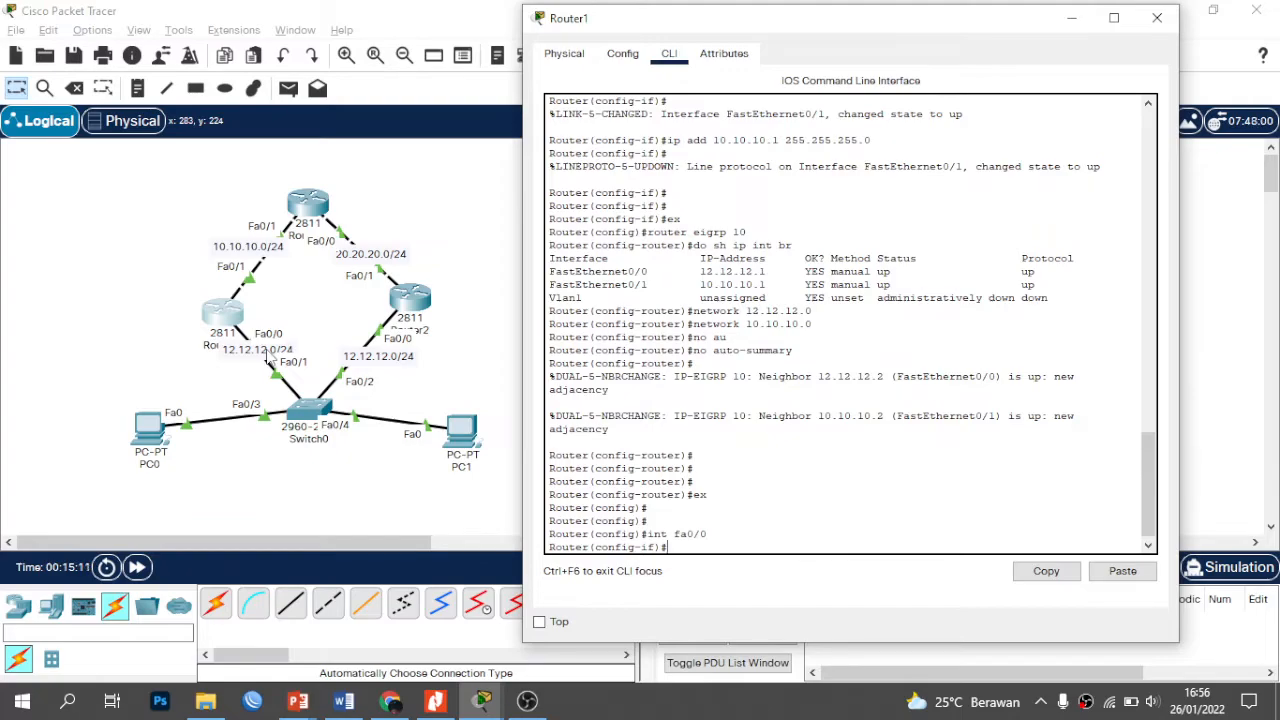
text(standby 1)
text(2.12.12.12)
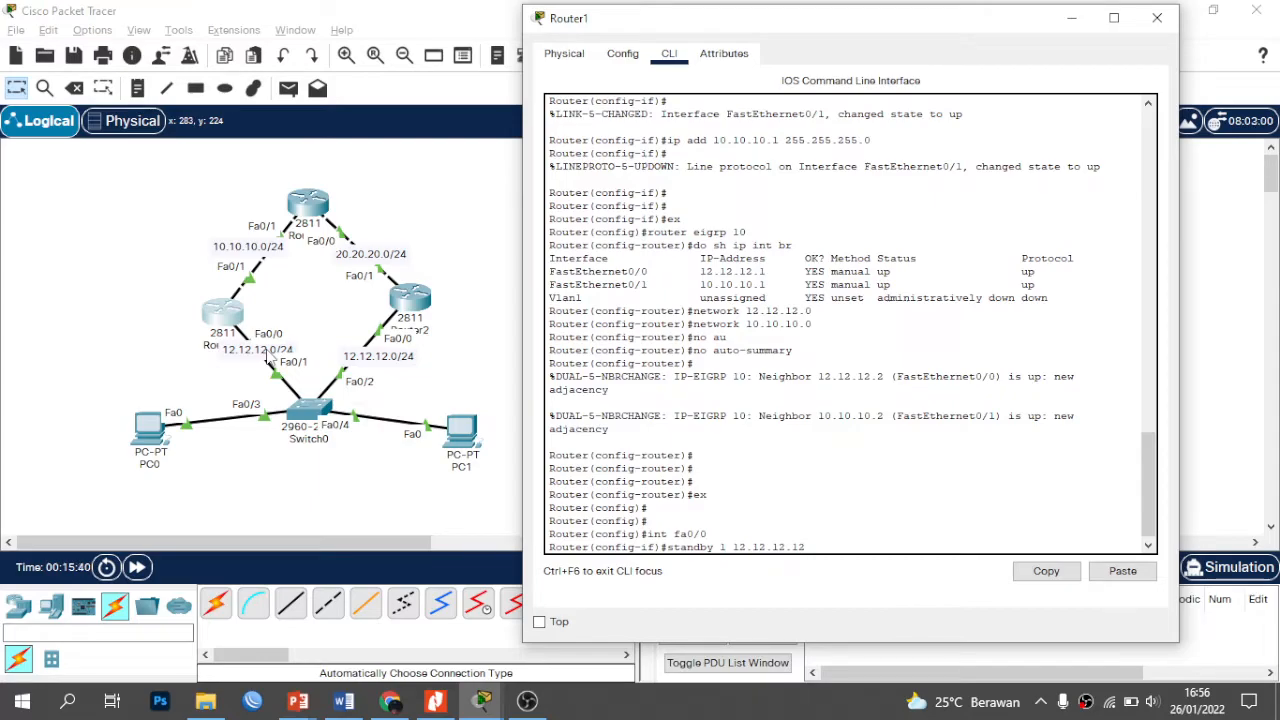
key(Return)
key(Up)
key(Left)
key(Left)
key(Left)
key(Left)
key(Left)
key(Left)
key(Left)
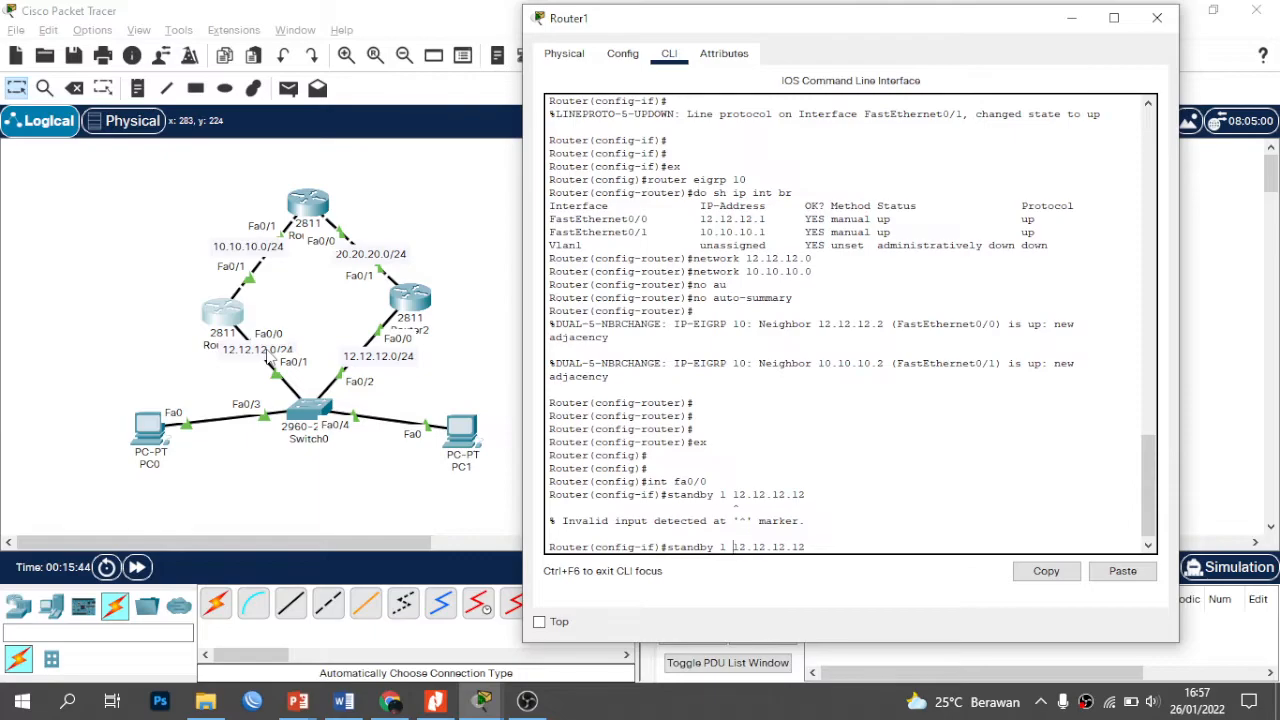
text(ip)
key(Return)
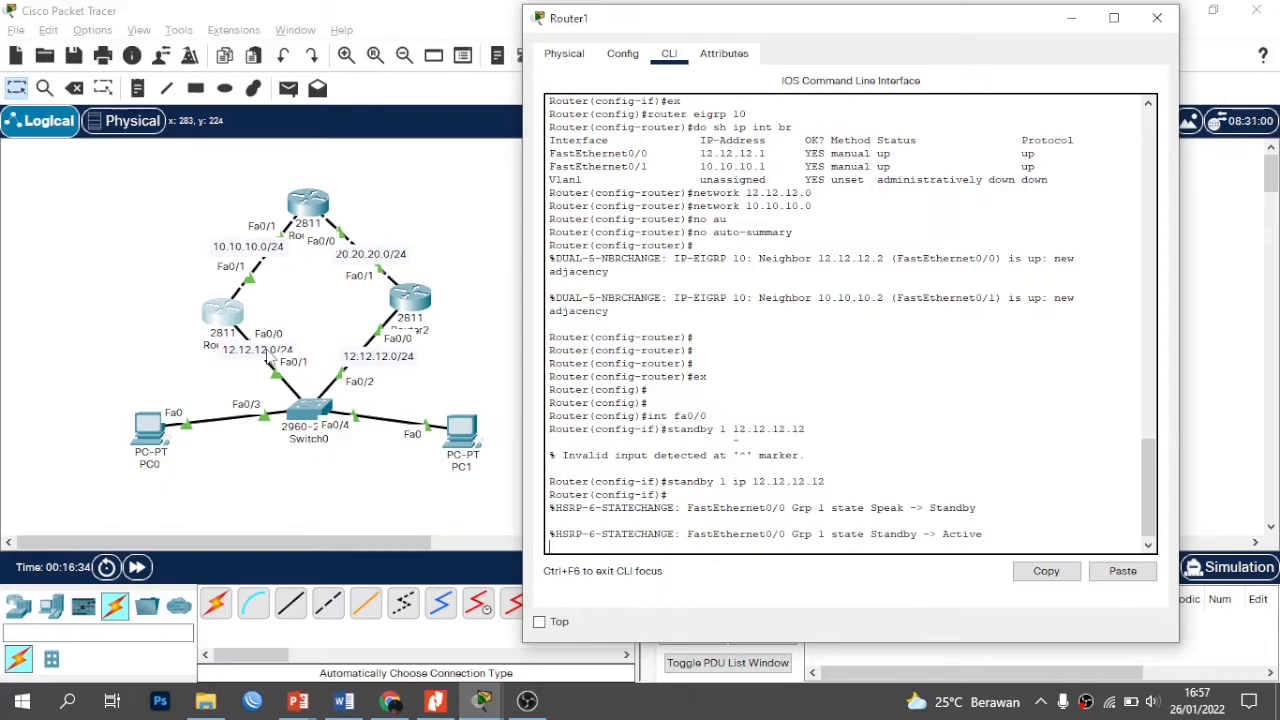
Step: Enable preemption for standby group 1 on Router1's FastEthernet0/0 and return to the topology
key(Return)
text(stand)
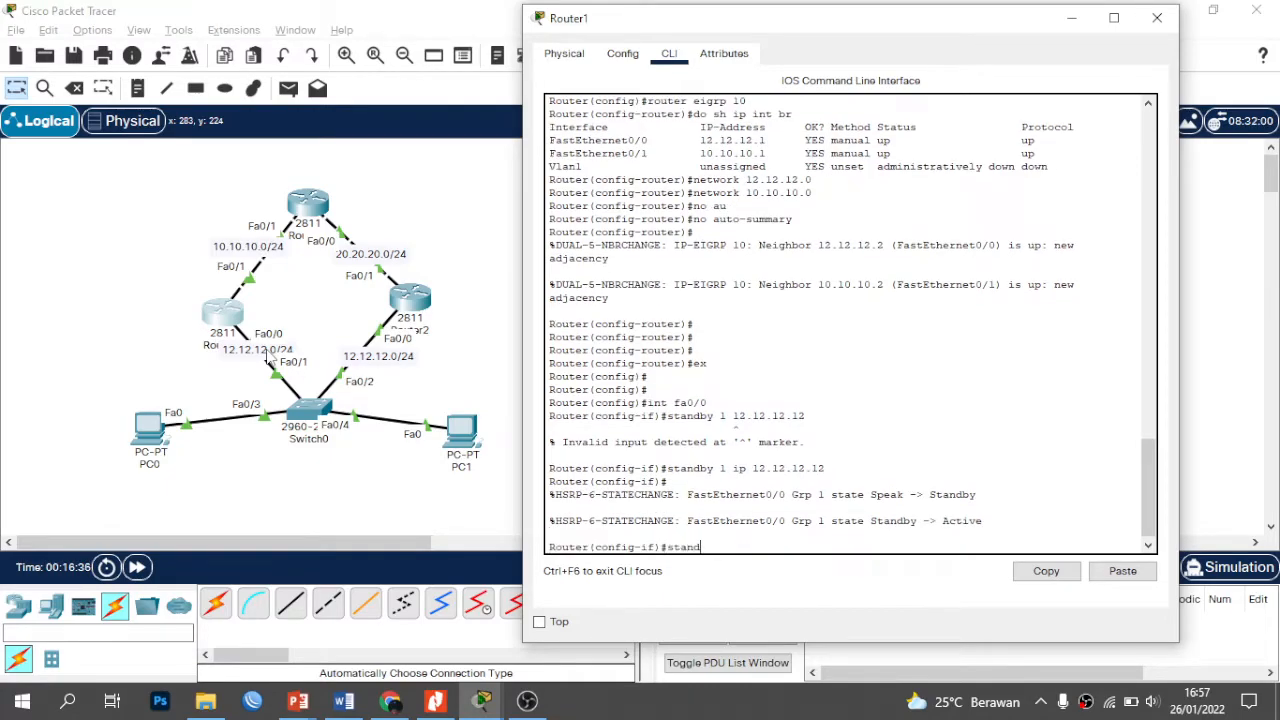
text(by 1 preempt)
key(Return)
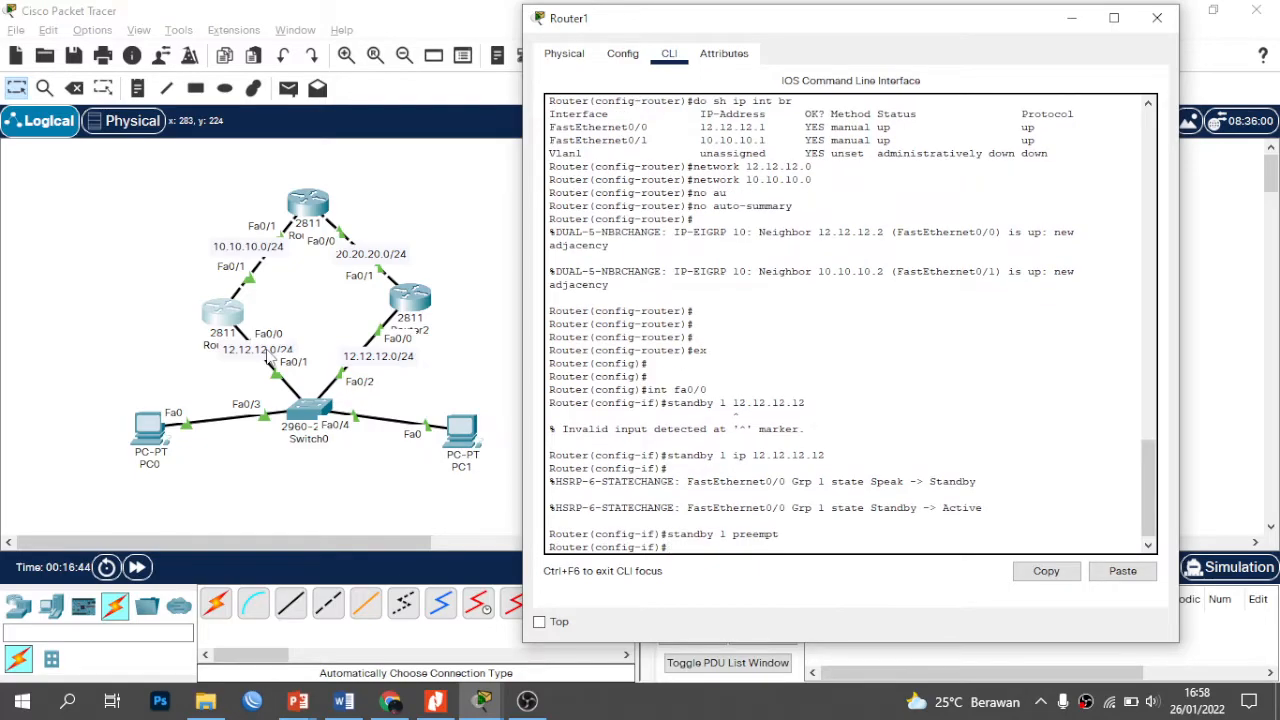
key(Return)
key(Return)
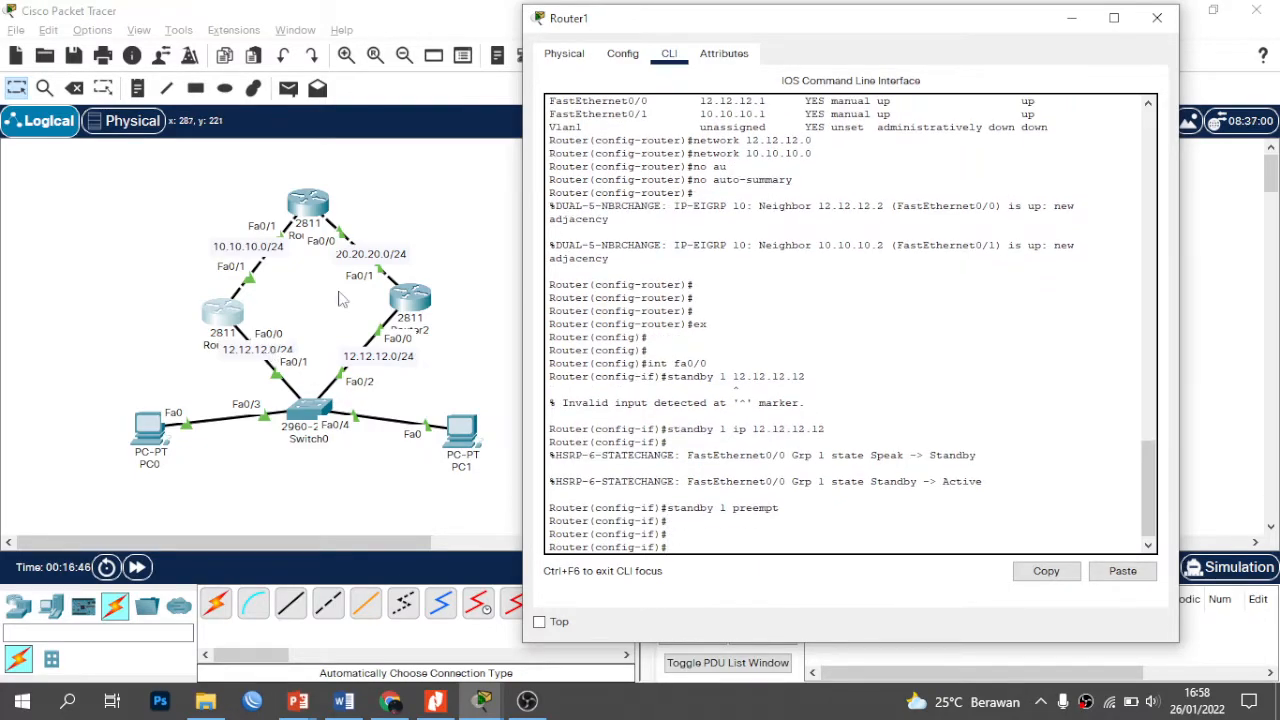
click(476, 292)
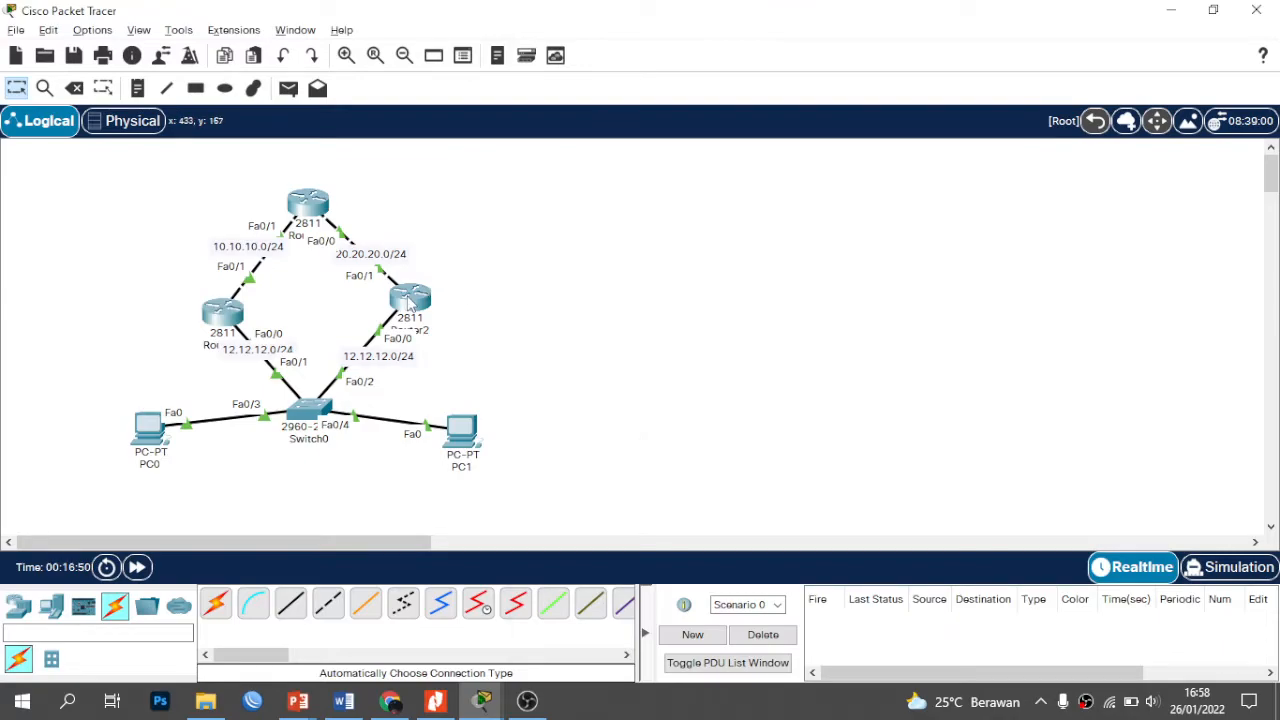
Step: Reopen Router2's command line and exit from EIGRP router configuration to global configuration mode
click(408, 300)
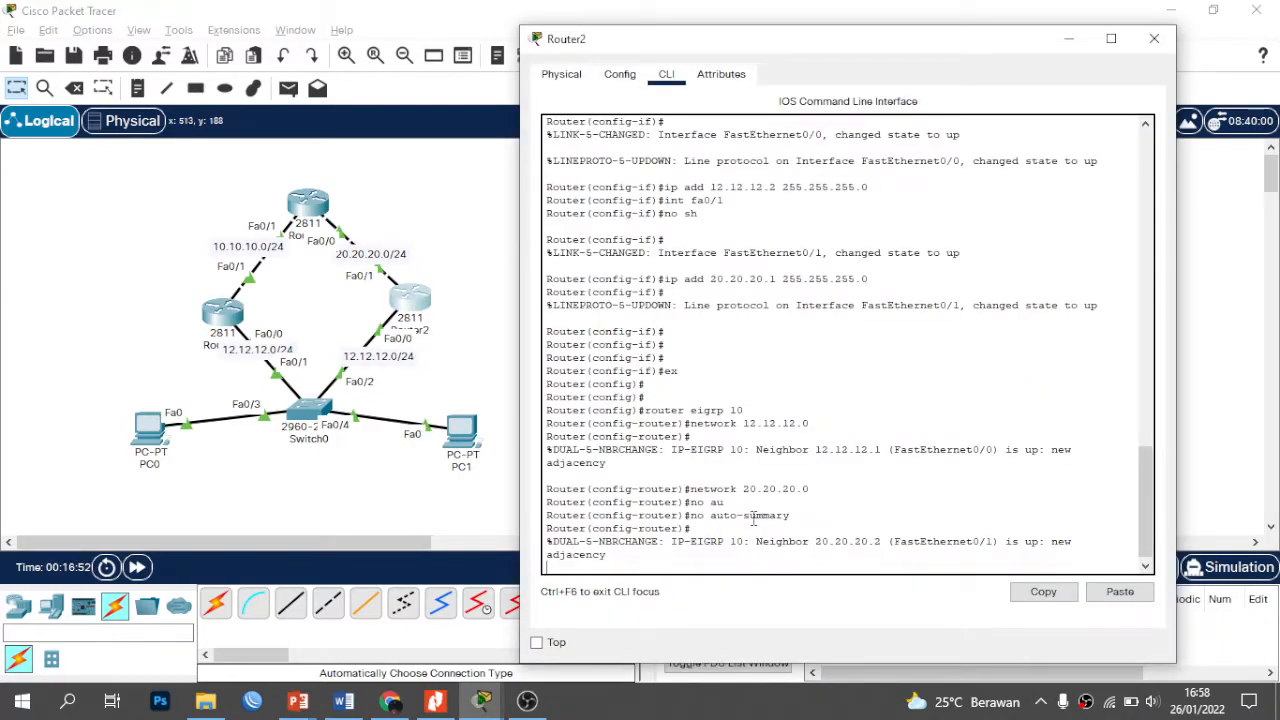
key(Return)
key(Return)
text(ex)
key(Return)
key(Return)
key(Return)
Step: Try to set standby group 1's virtual IP to 12.12.12.12 from Router2's global configuration mode
text(stand)
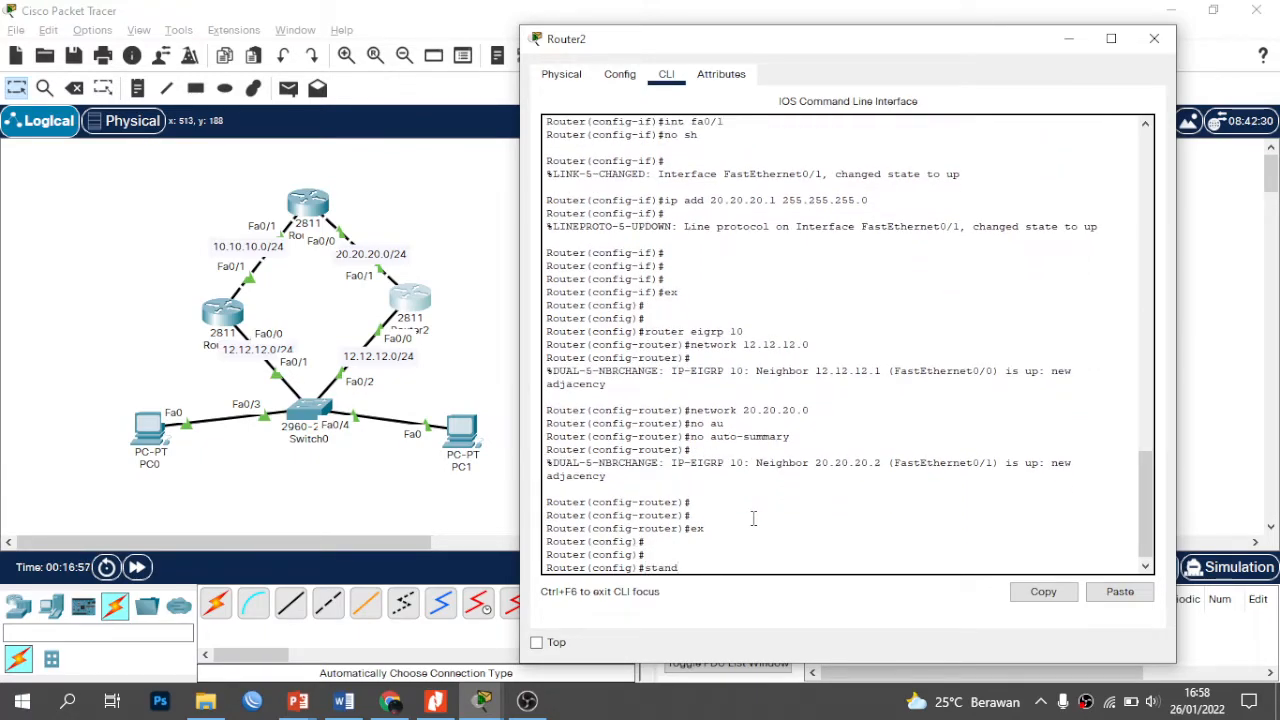
key(Tab)
key(BackSpace)
key(Tab)
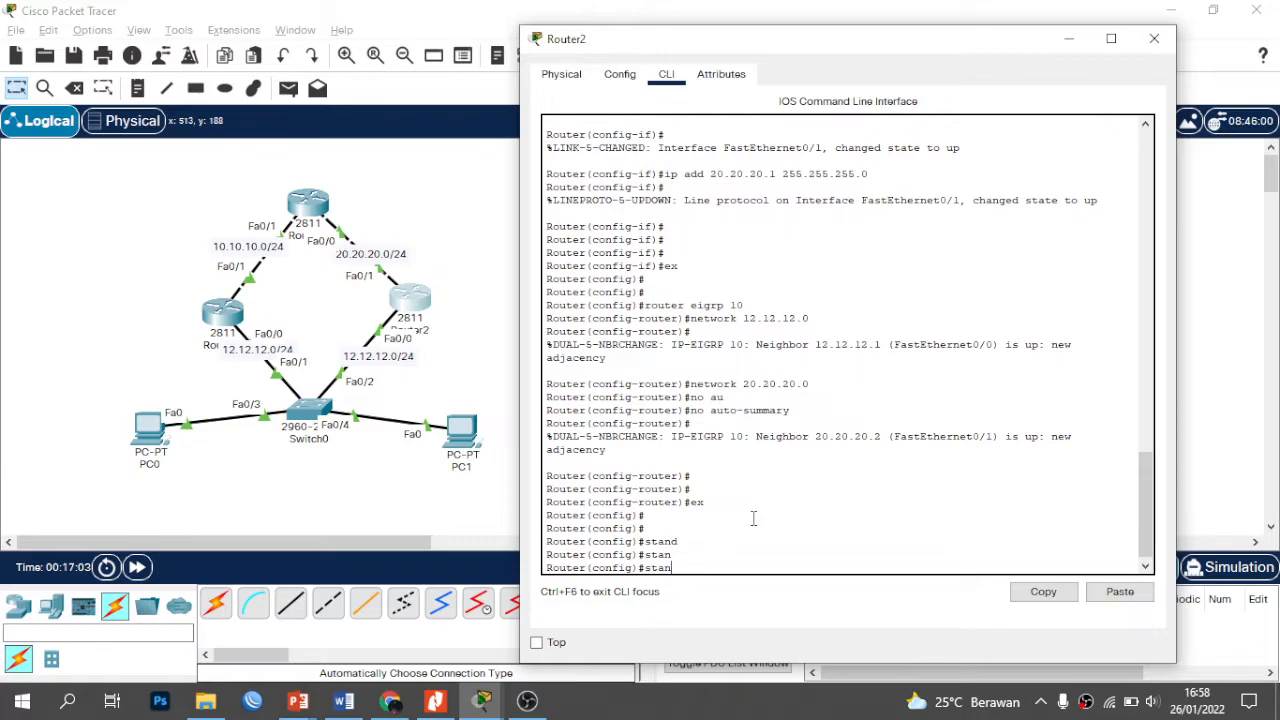
text(dby 1 ip 12.12.12.12)
key(Return)
key(Up)
key(BackSpace)
key(BackSpace)
key(BackSpace)
key(BackSpace)
key(BackSpace)
key(BackSpace)
key(BackSpace)
key(BackSpace)
key(BackSpace)
key(BackSpace)
key(BackSpace)
key(BackSpace)
key(BackSpace)
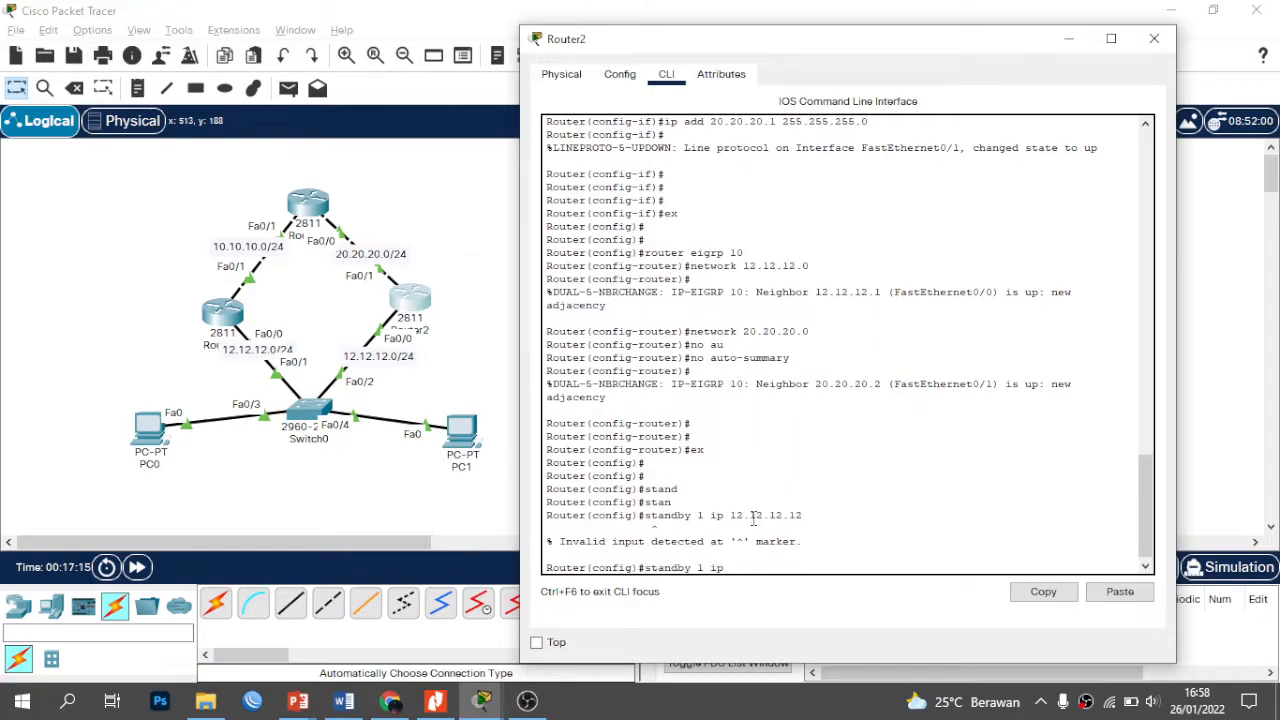
key(BackSpace)
key(BackSpace)
key(BackSpace)
key(BackSpace)
key(BackSpace)
key(BackSpace)
key(BackSpace)
key(BackSpace)
key(BackSpace)
key(Tab)
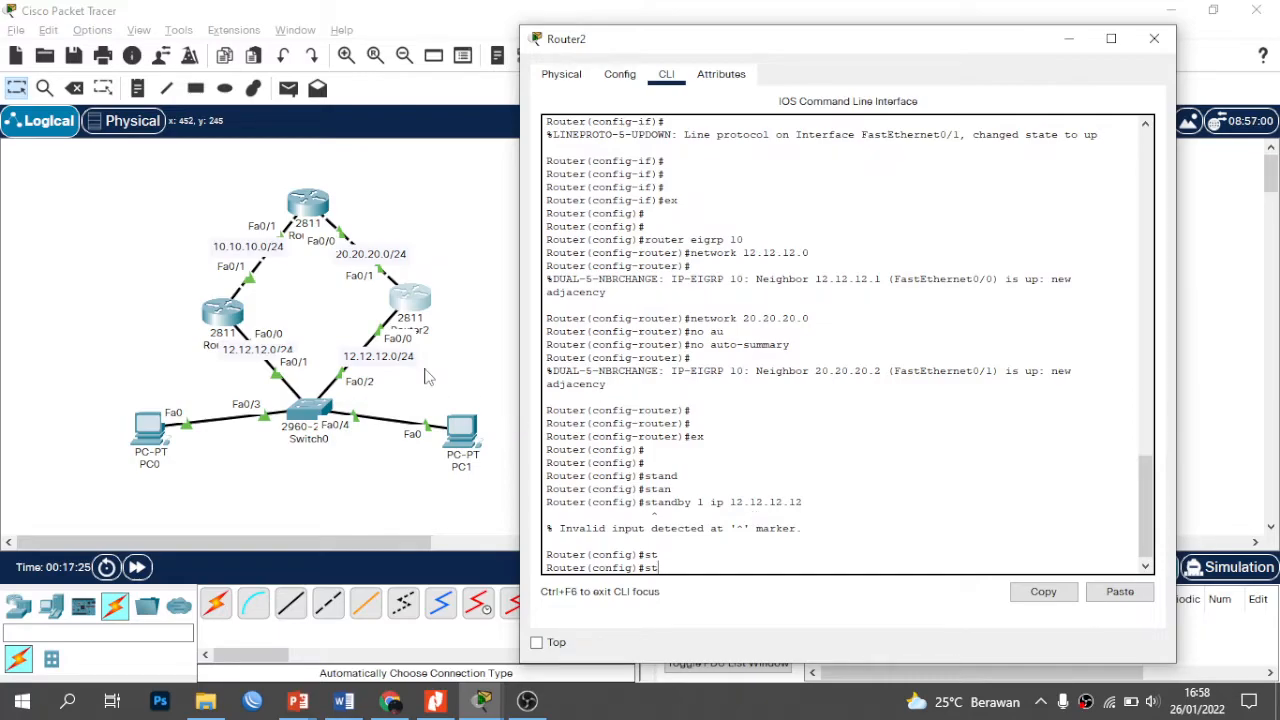
Step: Review the standby commands entered on Router1 and return to an empty prompt on Router2
click(220, 311)
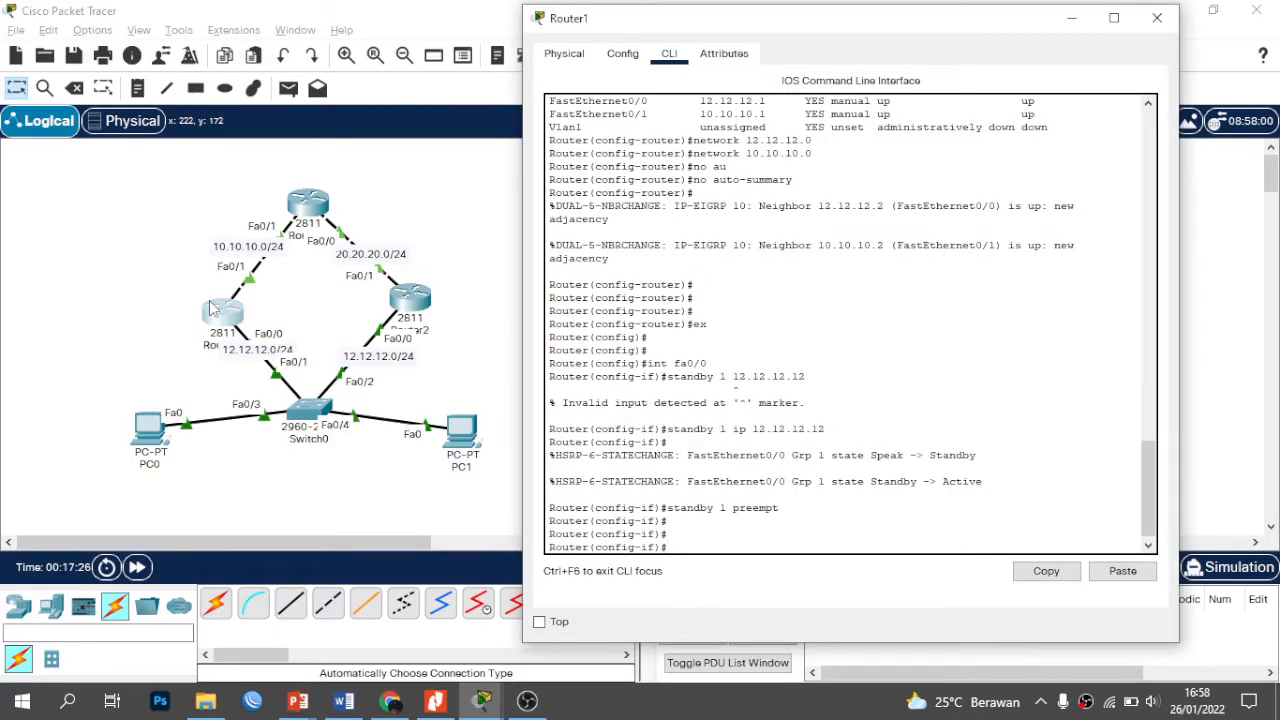
click(446, 341)
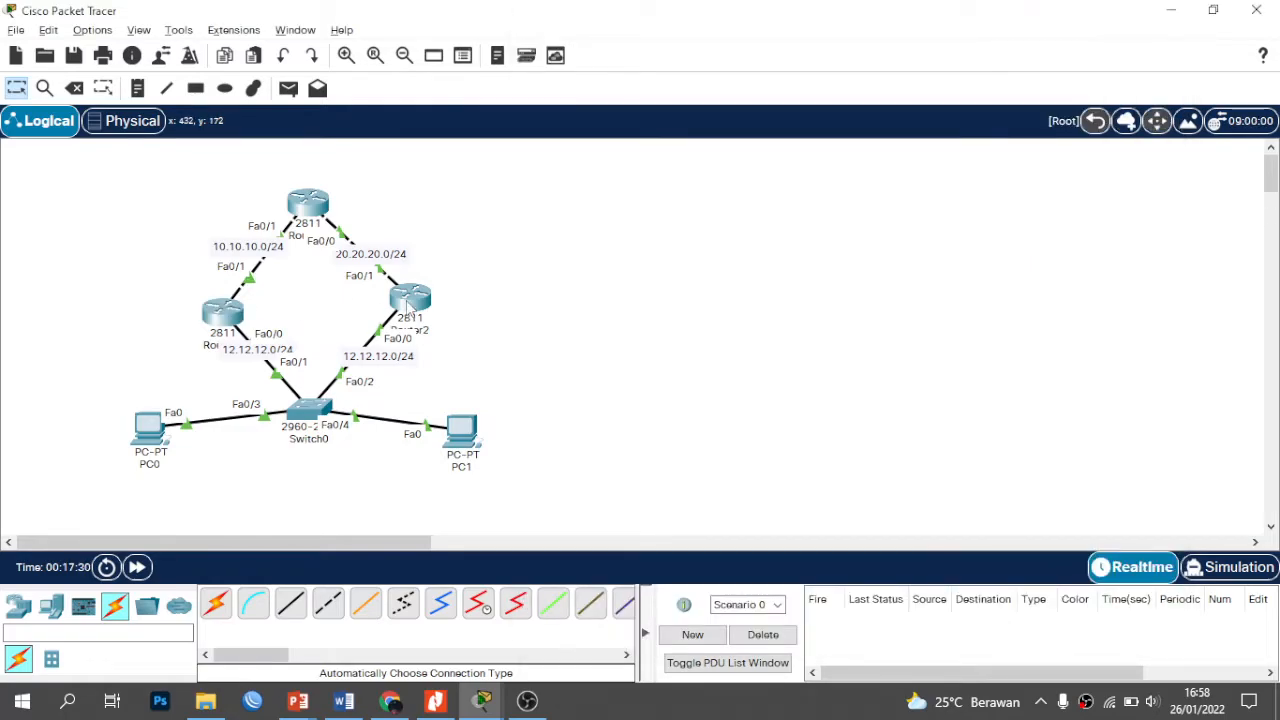
click(412, 312)
key(BackSpace)
key(BackSpace)
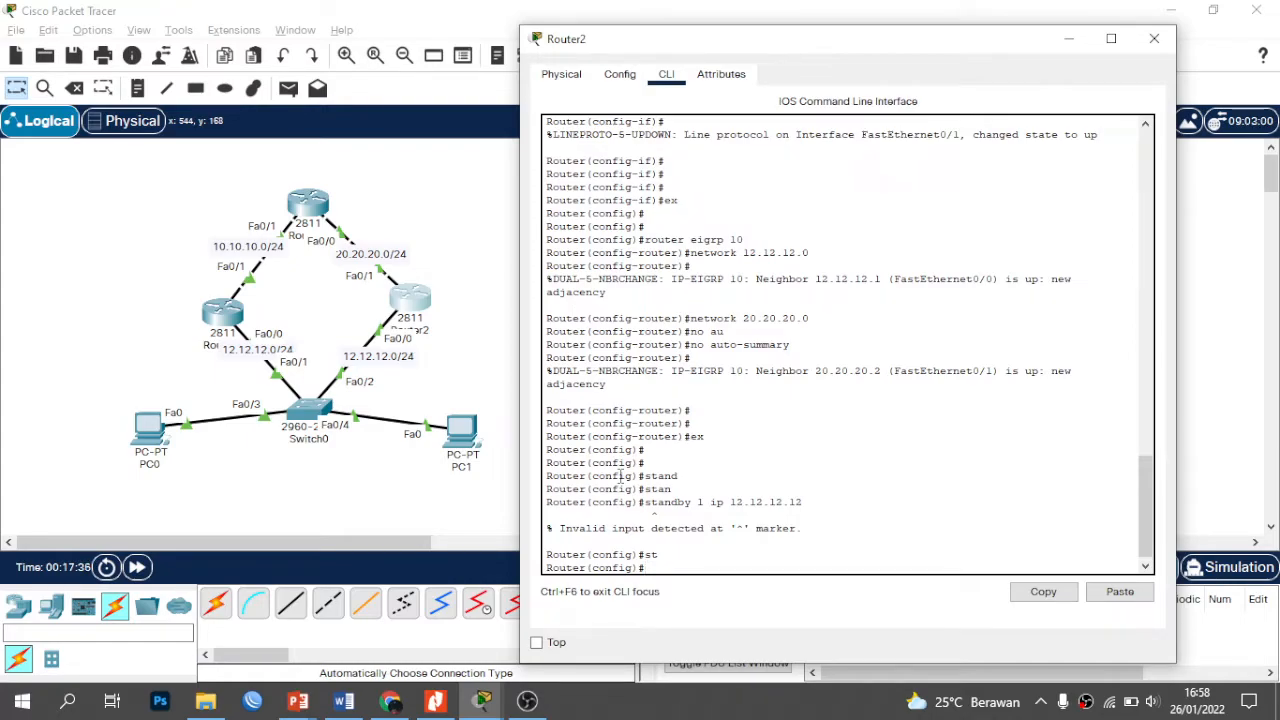
Step: Set standby group 1's virtual IP to 12.12.12.12 on Router2's FastEthernet0/0 interface
text(int)
text(fa0/0)
key(Return)
text(sta)
key(Tab)
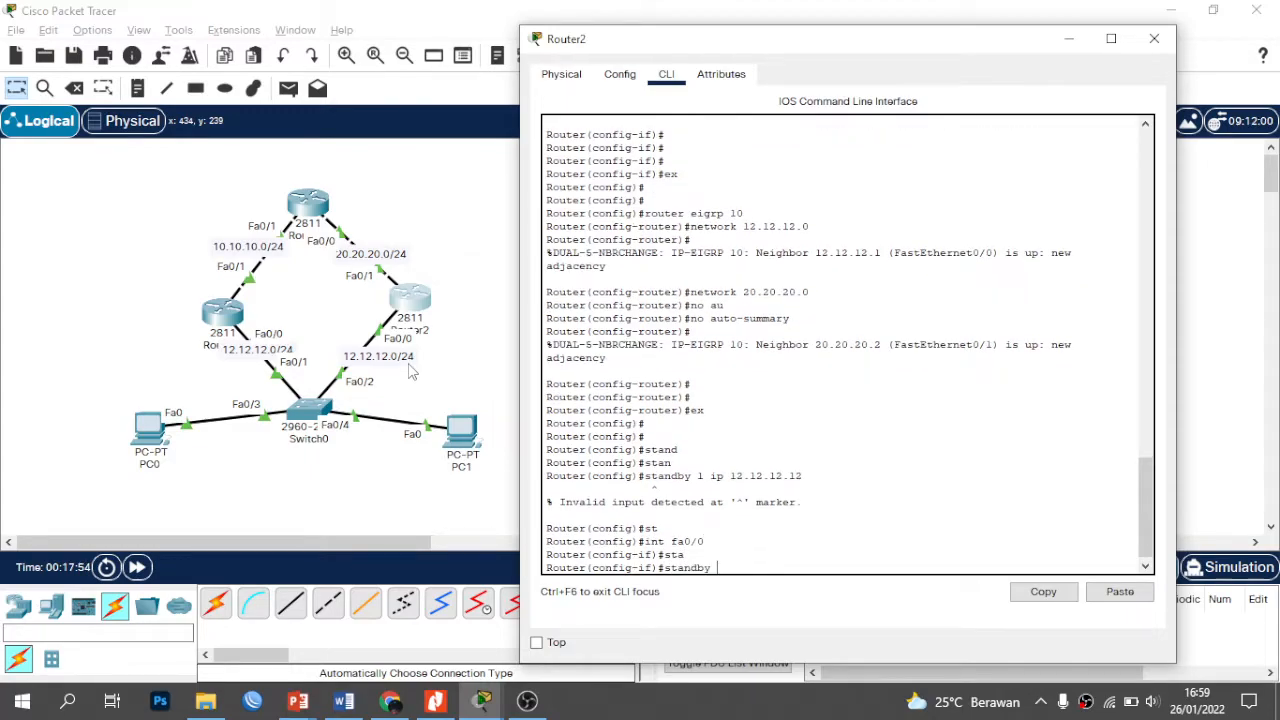
text(1 ip 12)
text(.12.12.12)
key(Return)
Step: Enable preemption for standby group 1 on Router2's FastEthernet0/0 and return to the topology
text(stan)
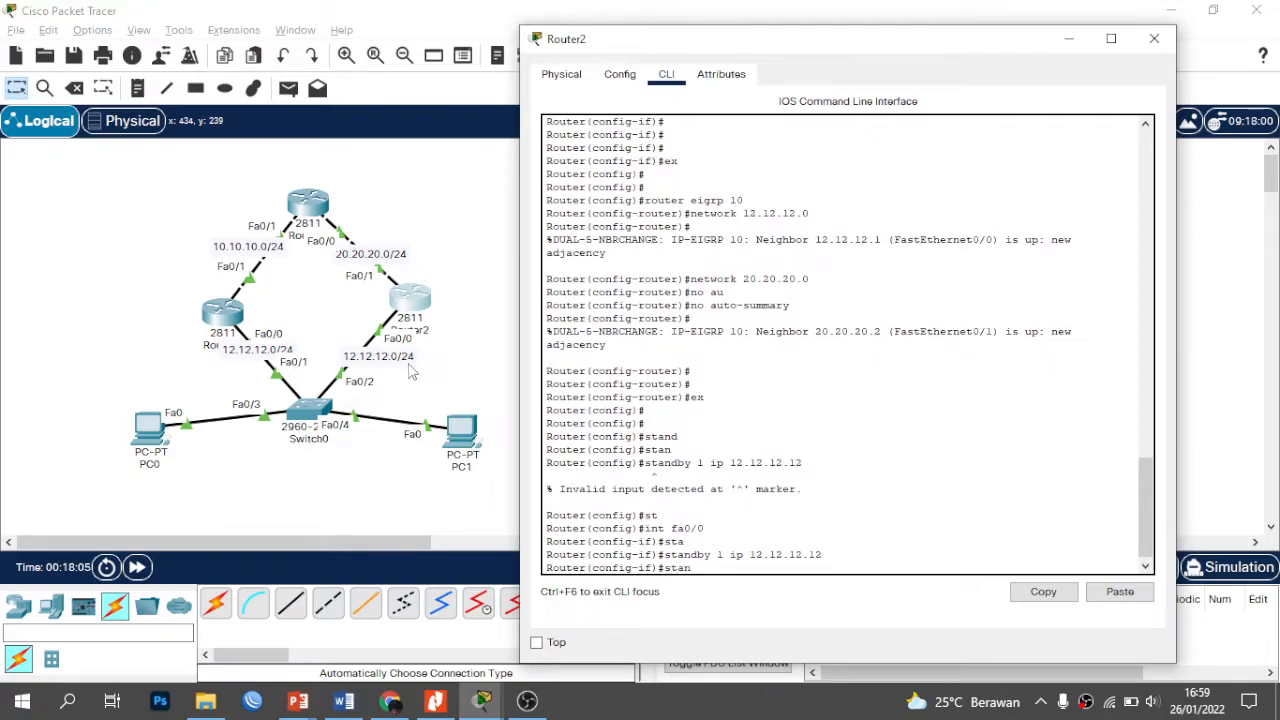
key(Tab)
text(1)
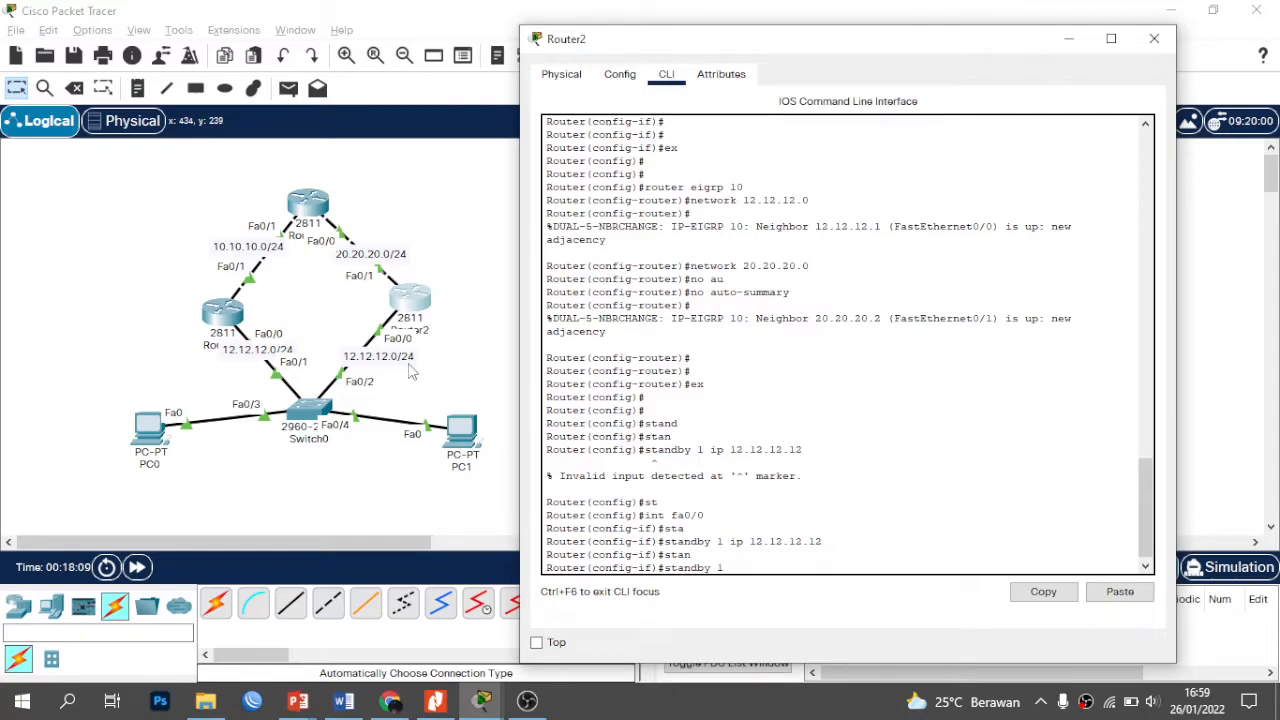
text( pre)
key(Tab)
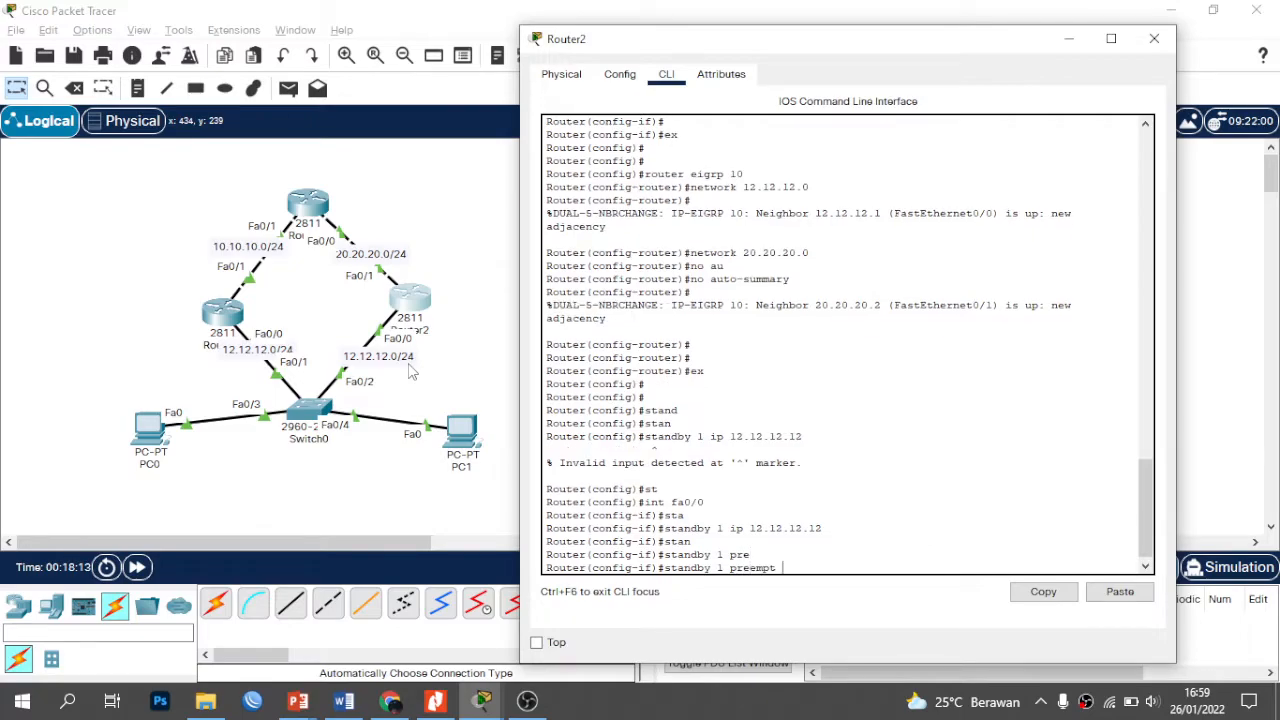
key(Return)
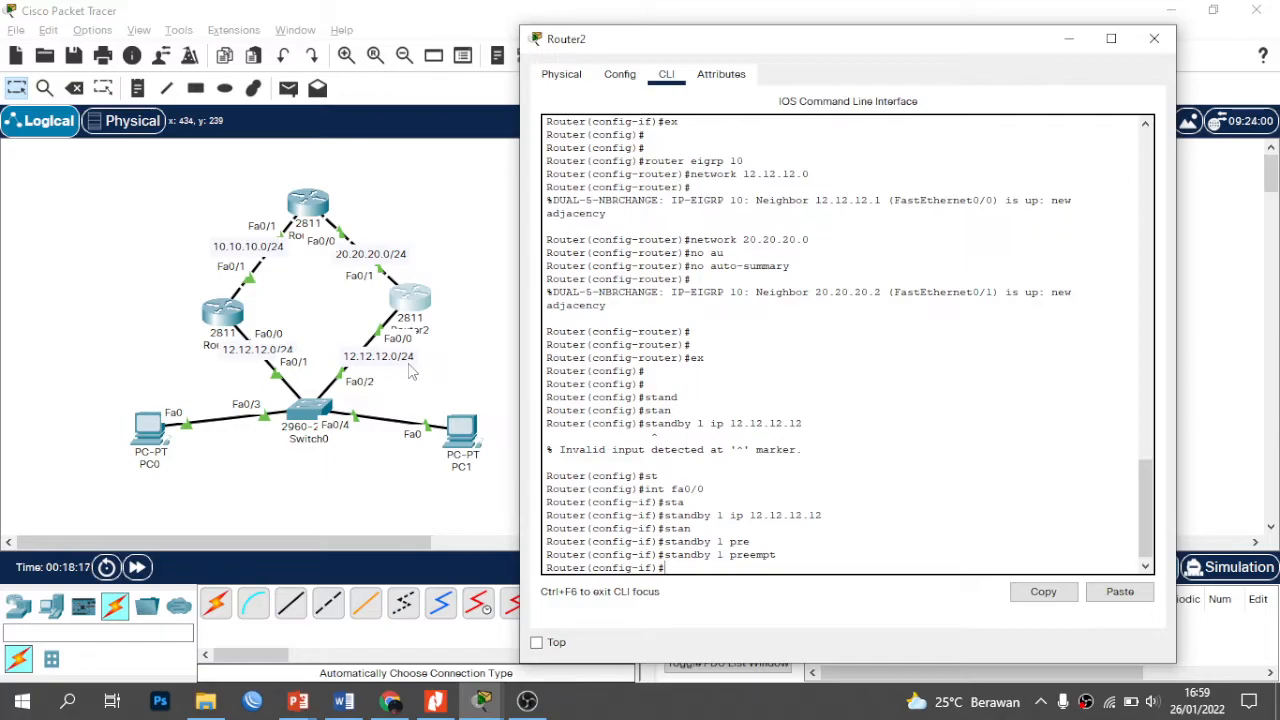
click(356, 498)
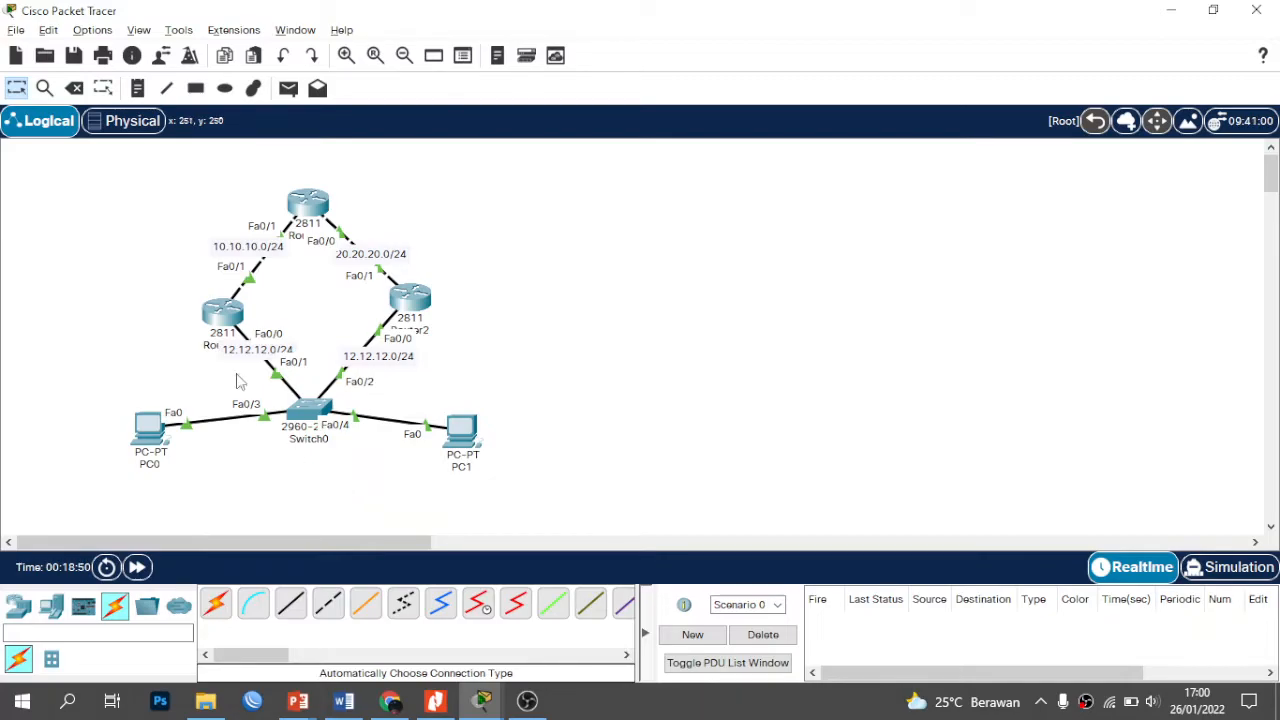
Step: On Router1, leave interface configuration and add an inside source NAT rule using list 1 and interface fa0/1
click(240, 320)
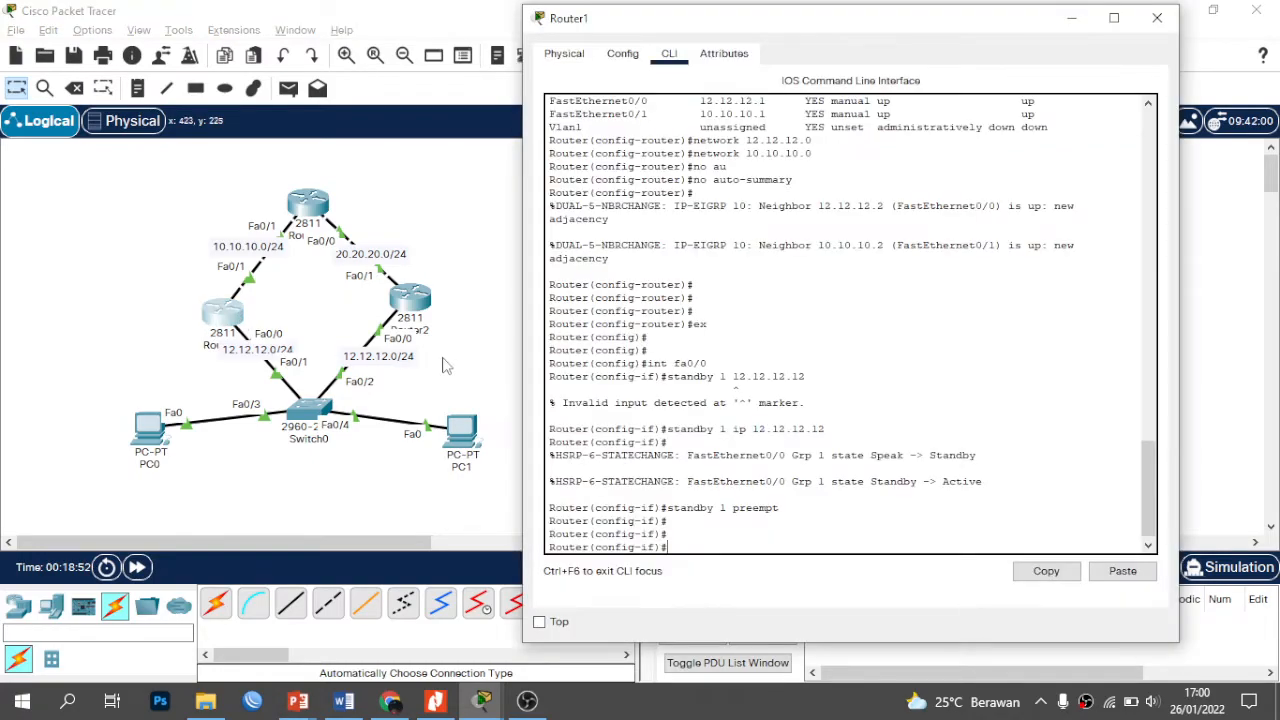
text(ex)
key(Return)
key(Return)
key(Return)
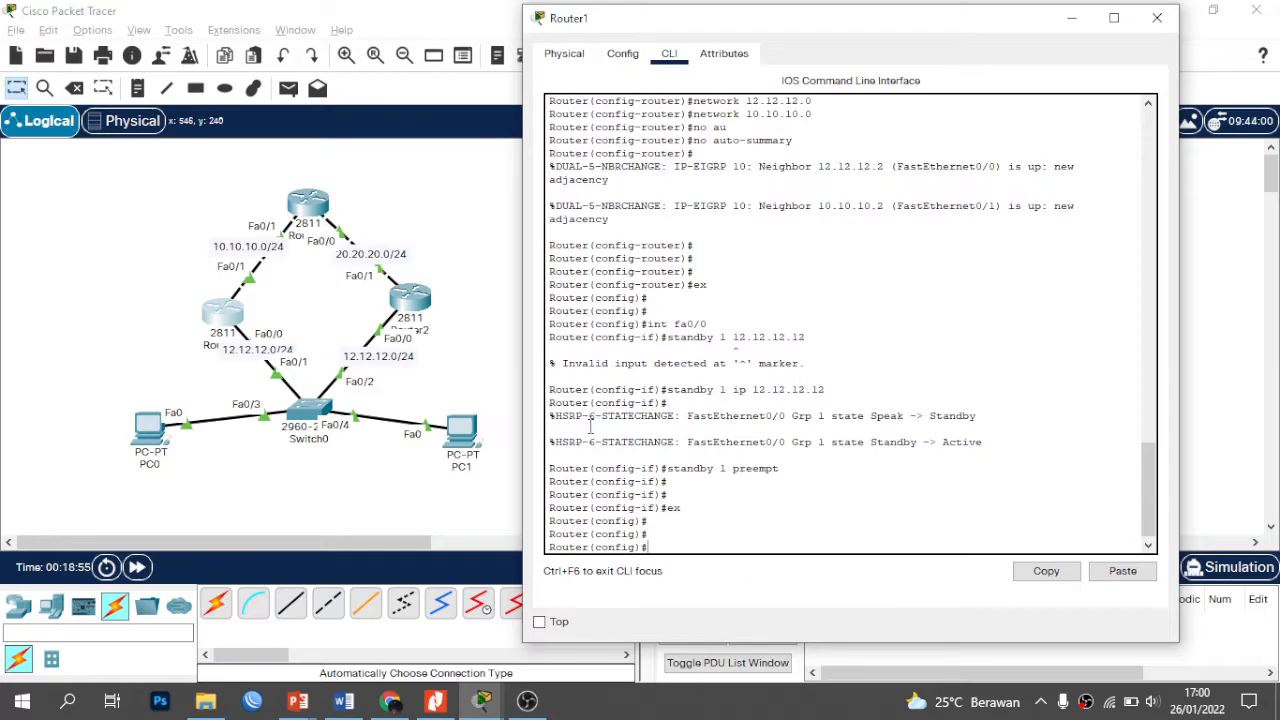
text(ip nat inside sour)
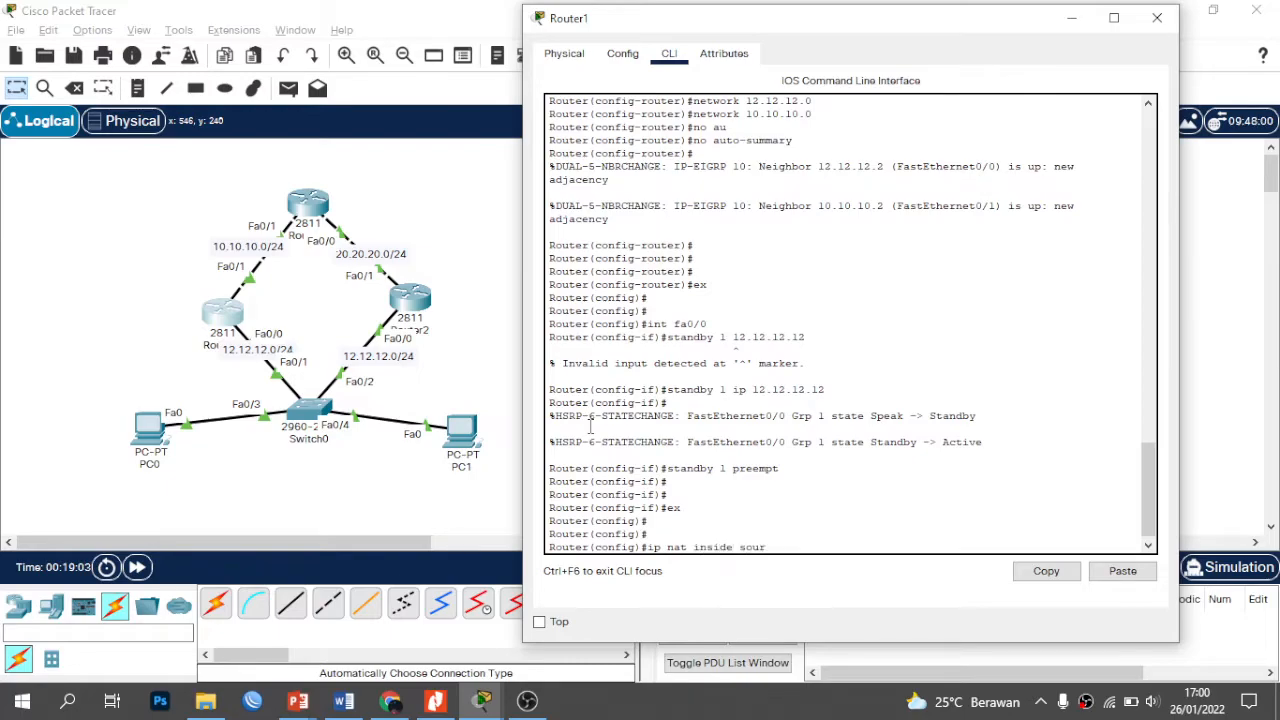
text(ce list 1)
text( inter)
text(fac)
text(e fa)
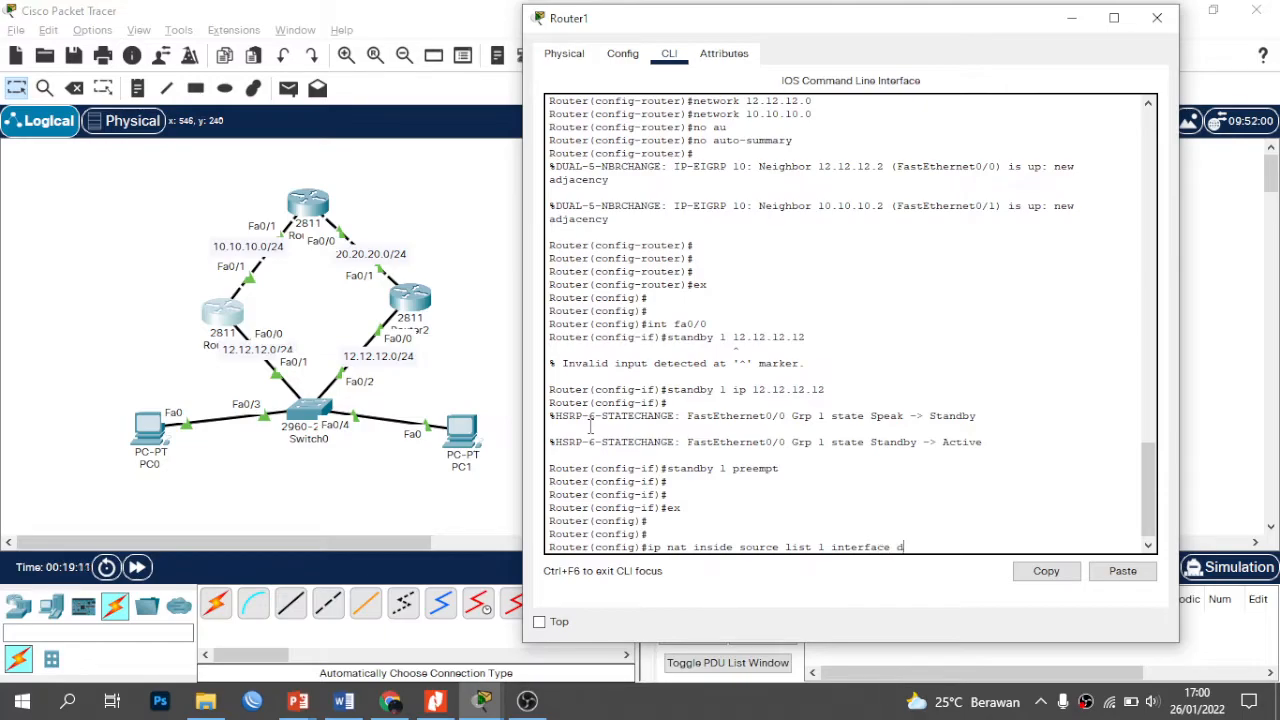
text(0/1)
key(Return)
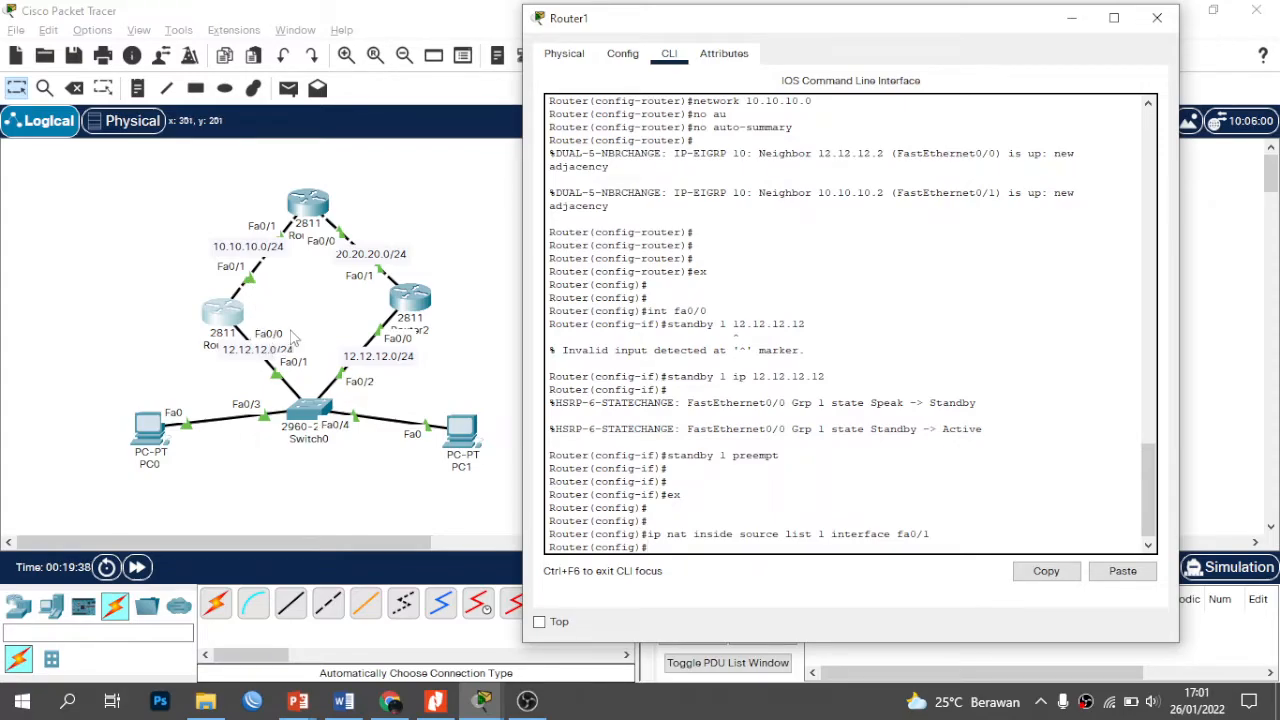
Step: Mark Router1's fa0/0 as the NAT inside interface and fa0/1 as the NAT outside interface
text(int fa0/0)
key(Return)
text(ip nat ins)
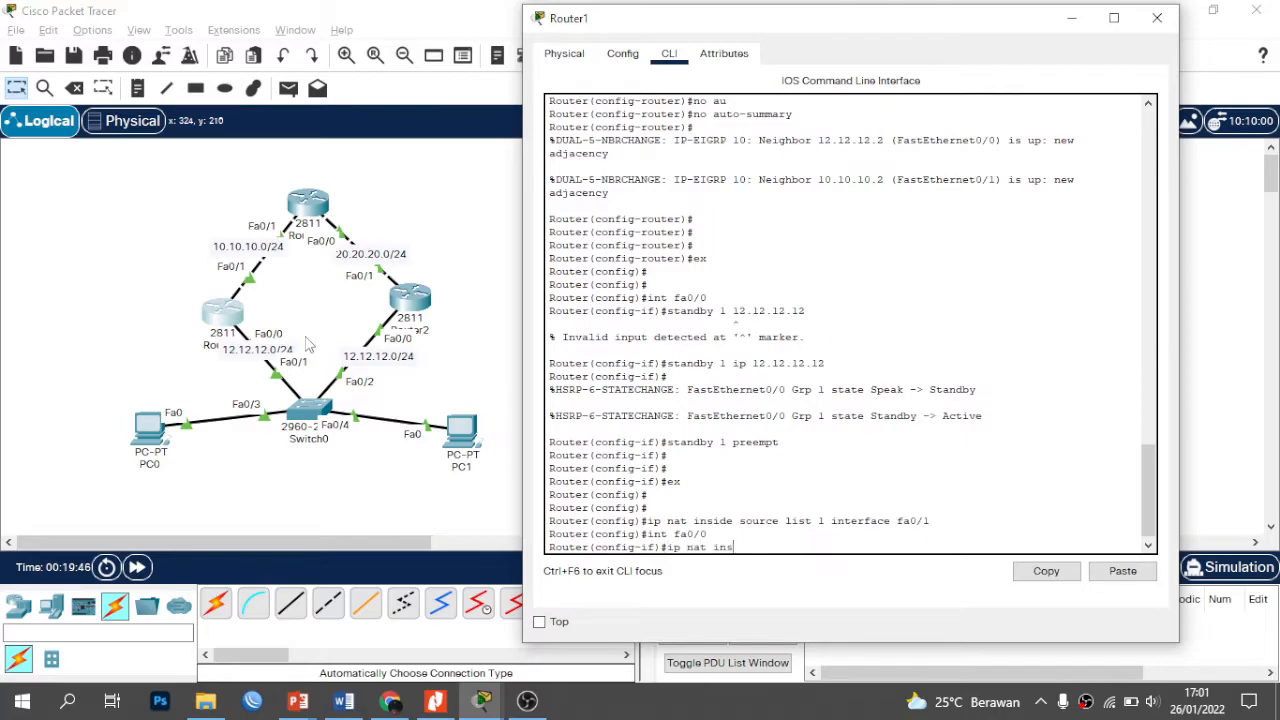
text(ide)
key(Return)
text(int fa0/1)
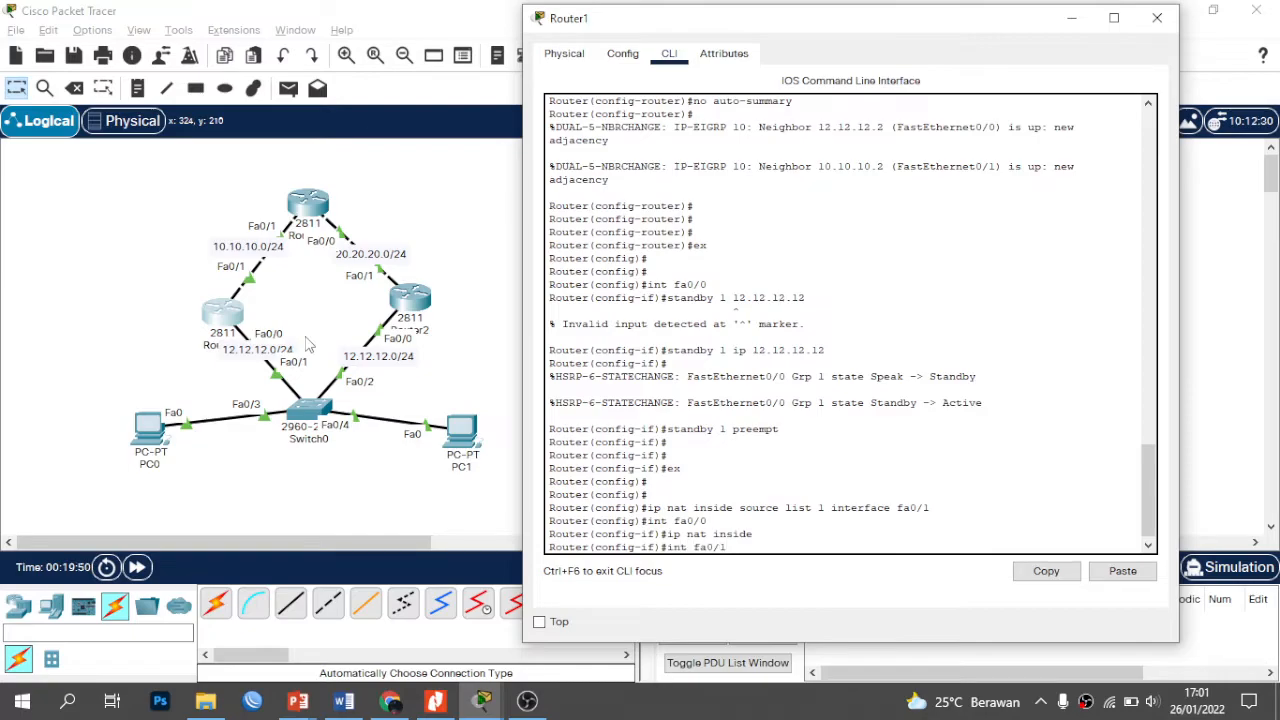
key(Return)
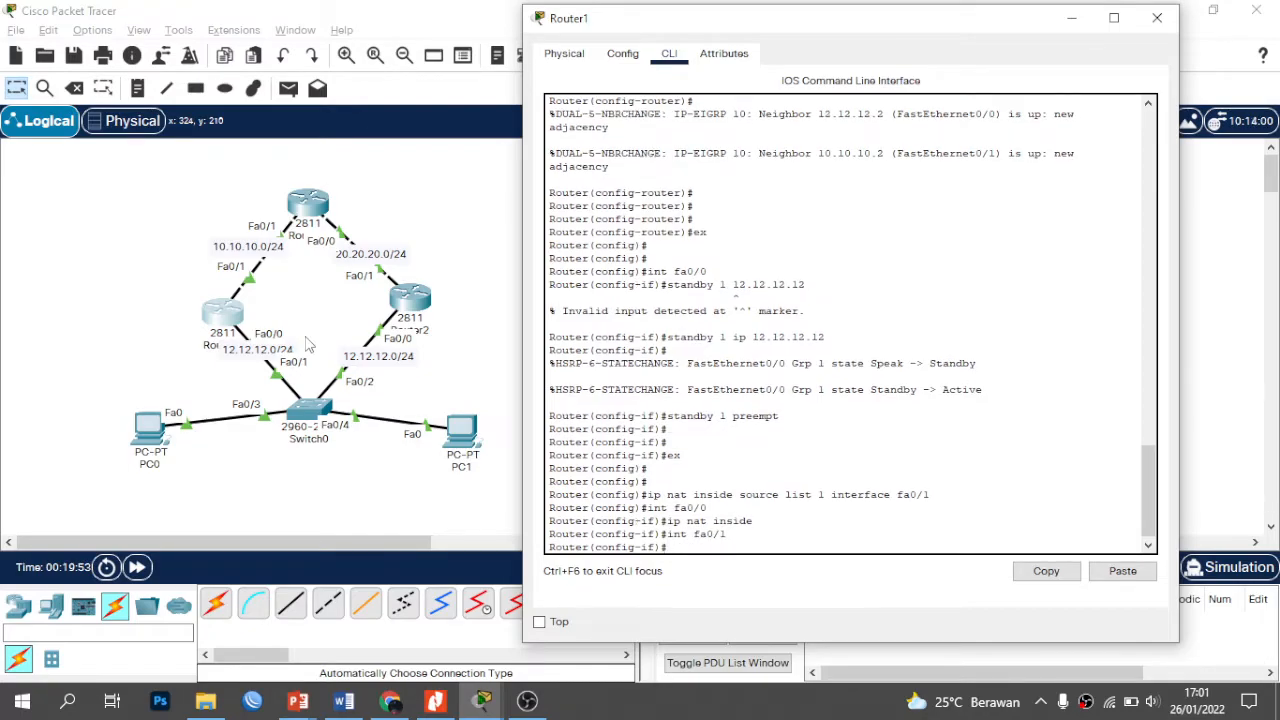
text(ip nat outside)
key(Return)
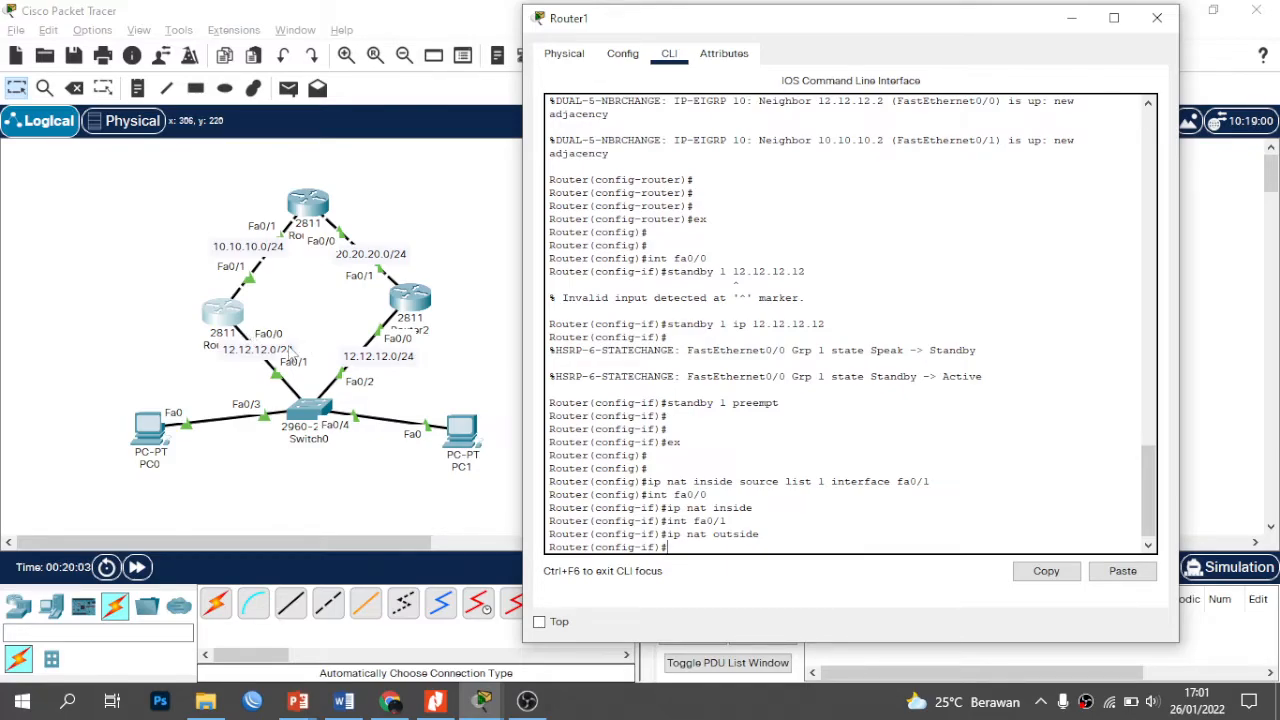
Step: On Router2, leave interface configuration and add an inside source NAT rule for list 1 on interface fa0/1 with overload
click(412, 307)
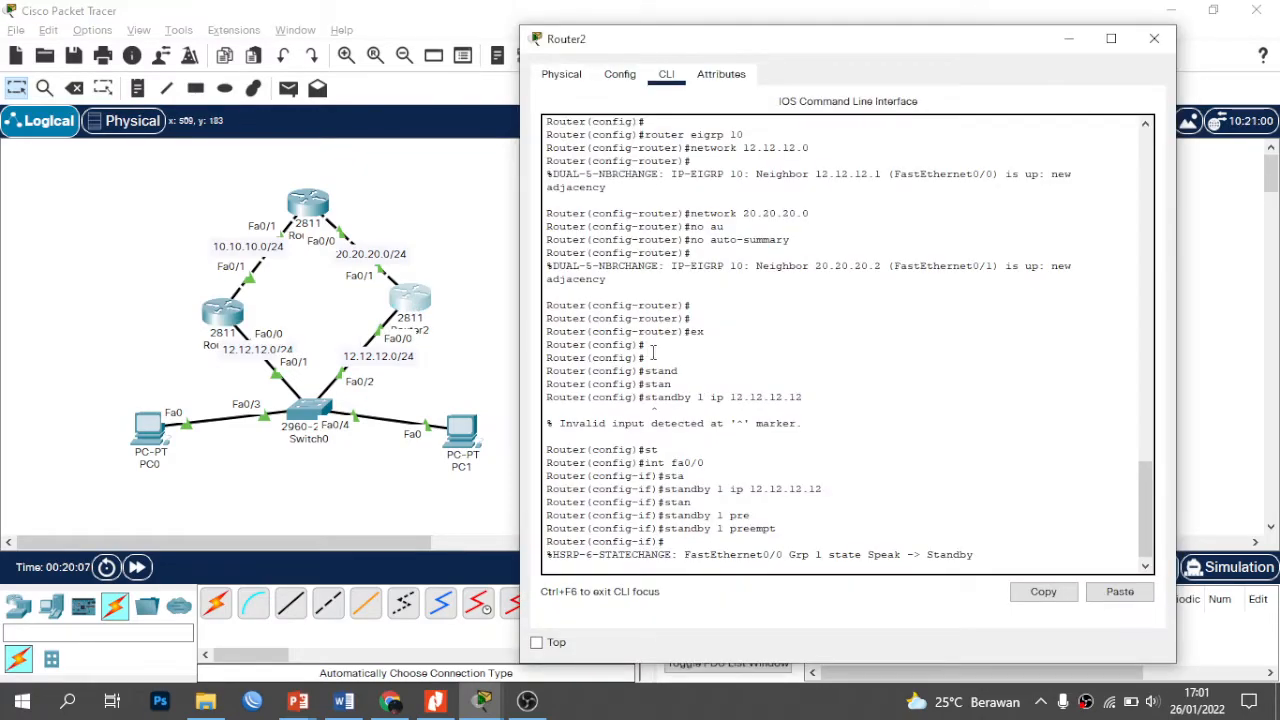
key(Return)
key(Return)
key(Return)
key(Return)
text(ex)
key(Return)
key(Return)
key(Return)
key(Return)
text(ip)
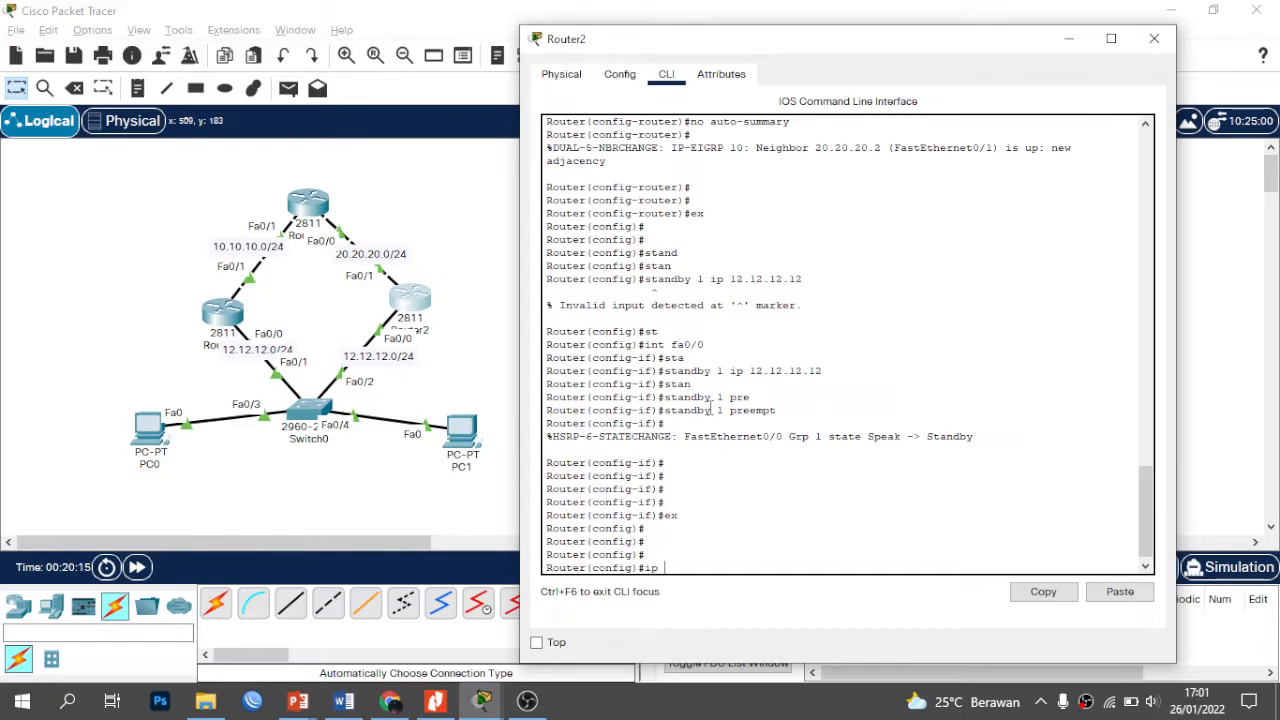
text( nat inside source list 1 )
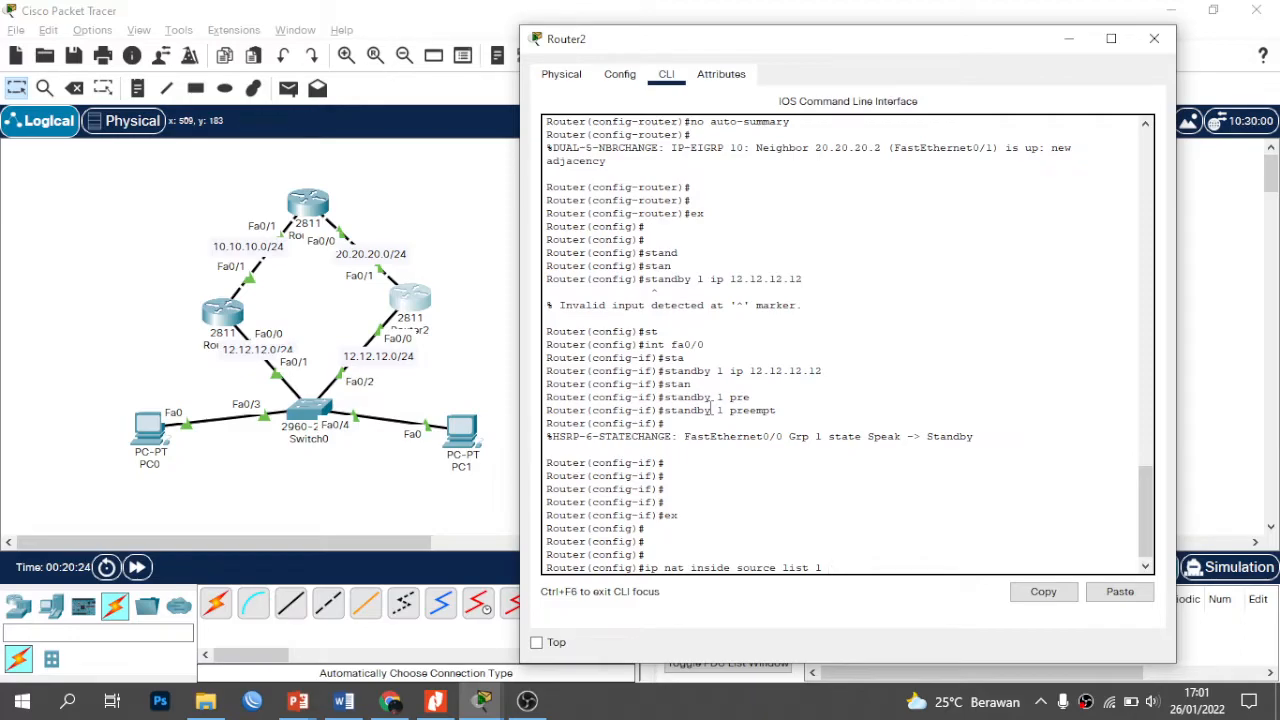
text(inte)
key(Tab)
text(fa0/1 ove)
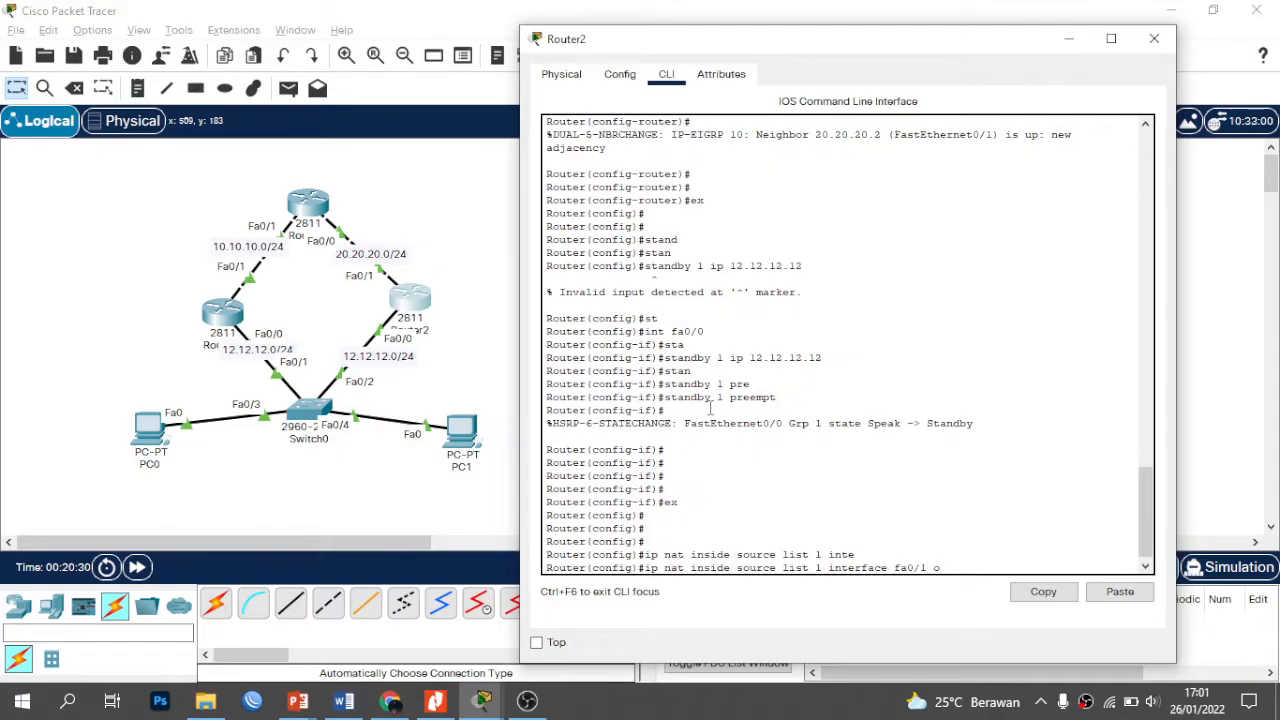
key(Tab)
key(Return)
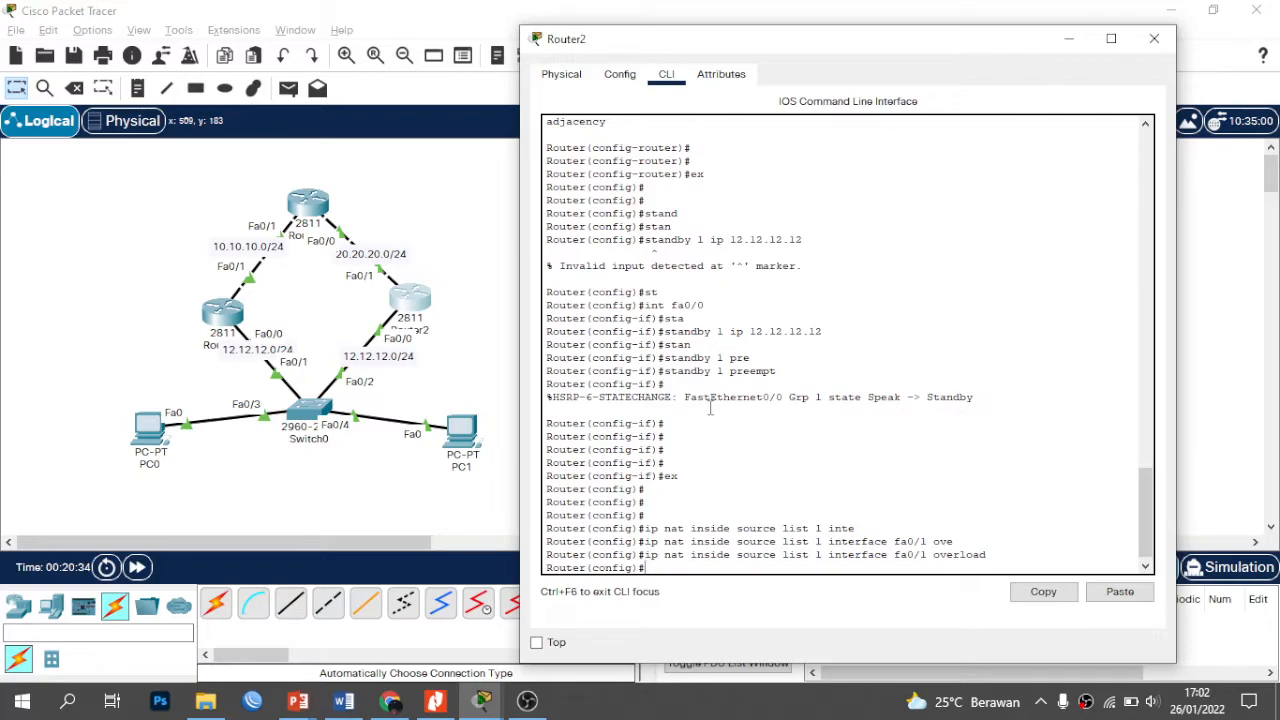
Step: Mark Router2's fa0/1 as the NAT outside interface and fa0/0 as the NAT inside interface
text(int fa0/1)
key(Return)
text(ip nat outside)
key(Return)
text(int fa0/0)
key(Return)
text(ip nat inside)
key(Return)
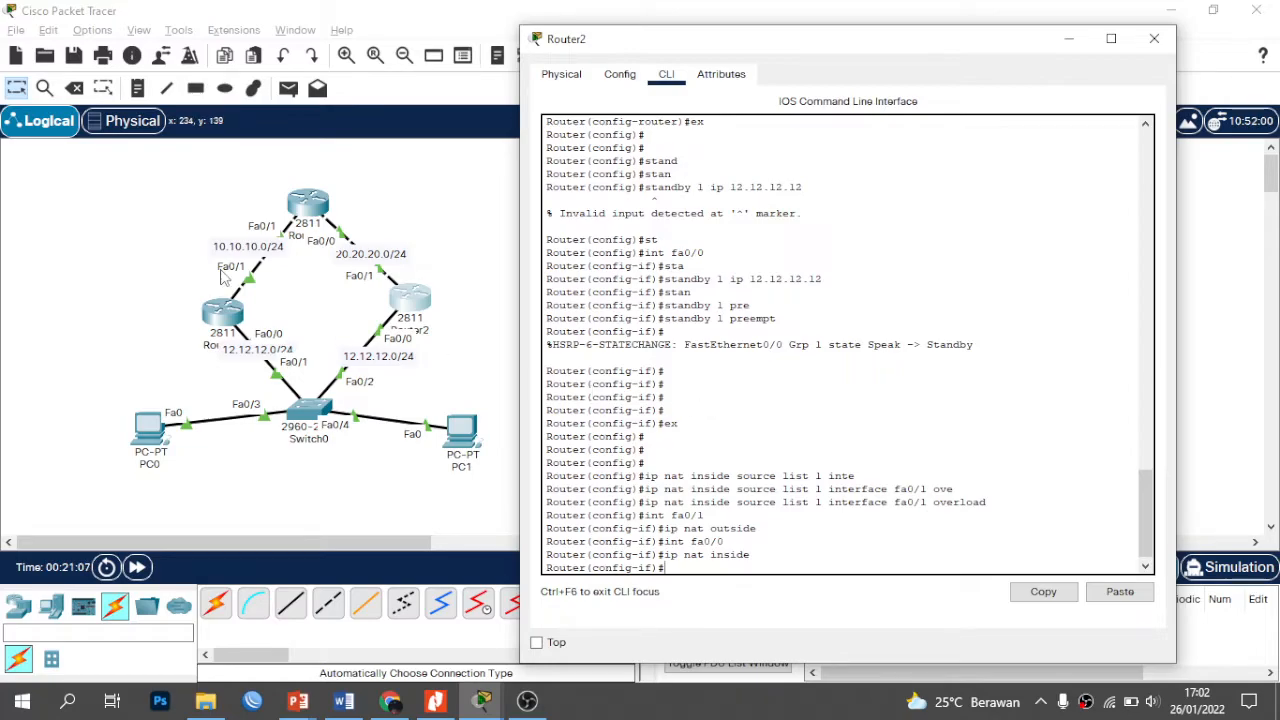
Step: On Router1, return to global configuration mode and add a default route via next hop 10.10.10.2
click(222, 316)
text(ex)
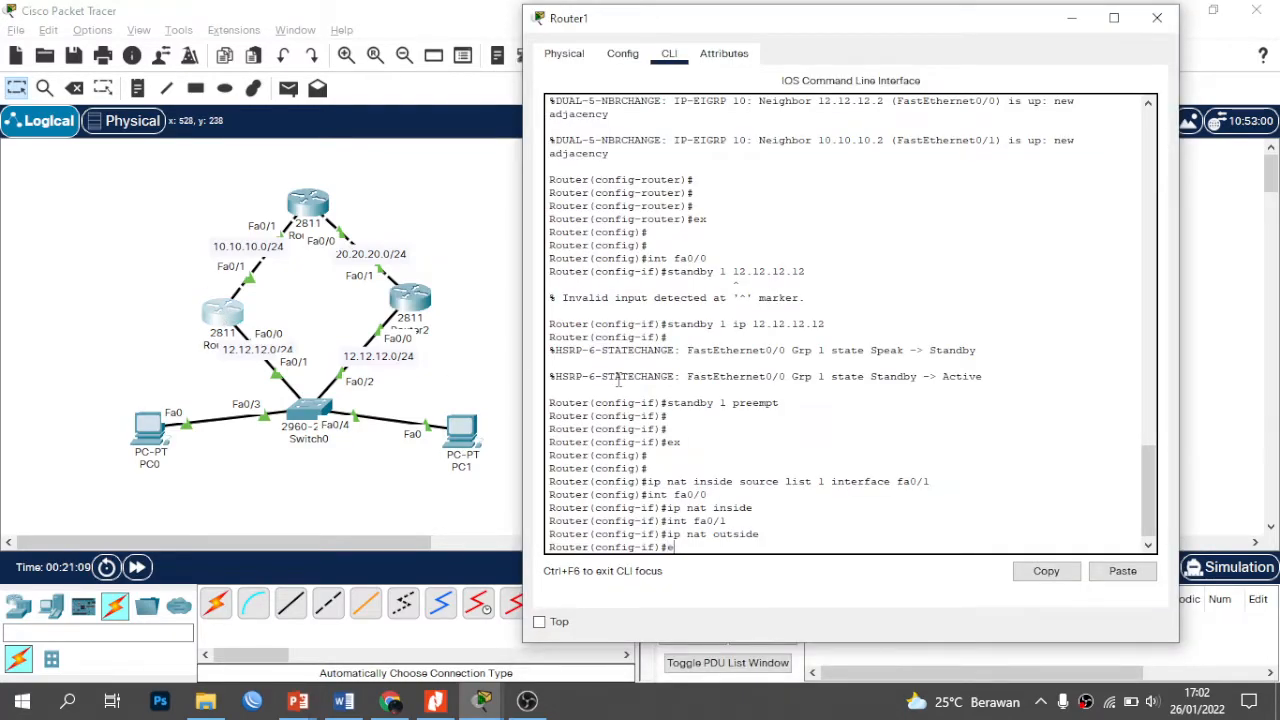
key(Return)
key(Return)
key(Return)
key(Return)
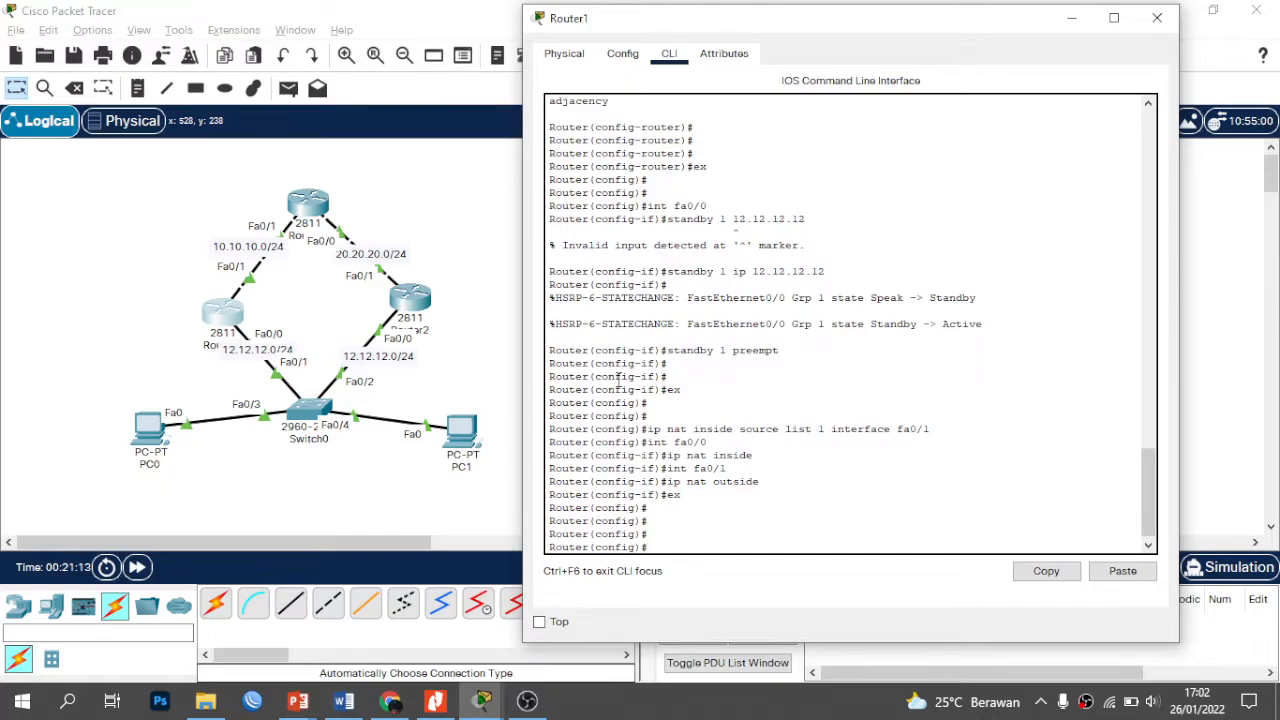
text(ip route 0.0.0.0 0.0.0.0)
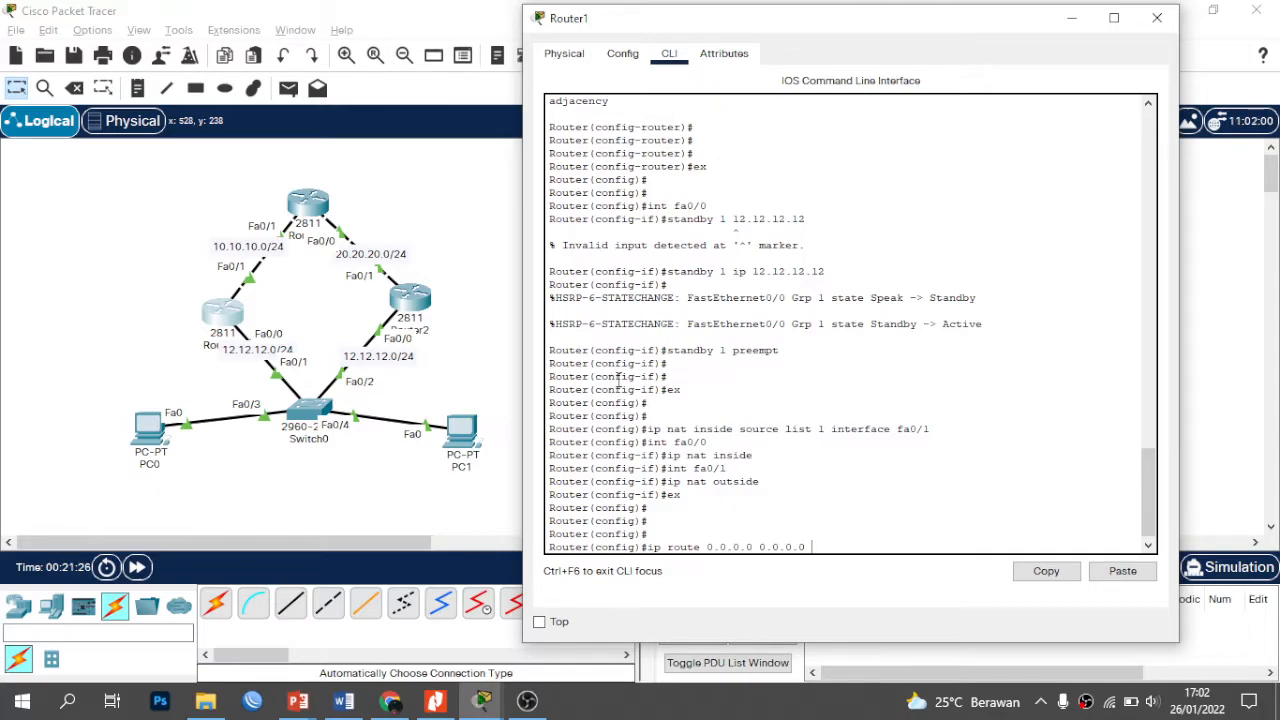
text(10.10.10.2)
key(Return)
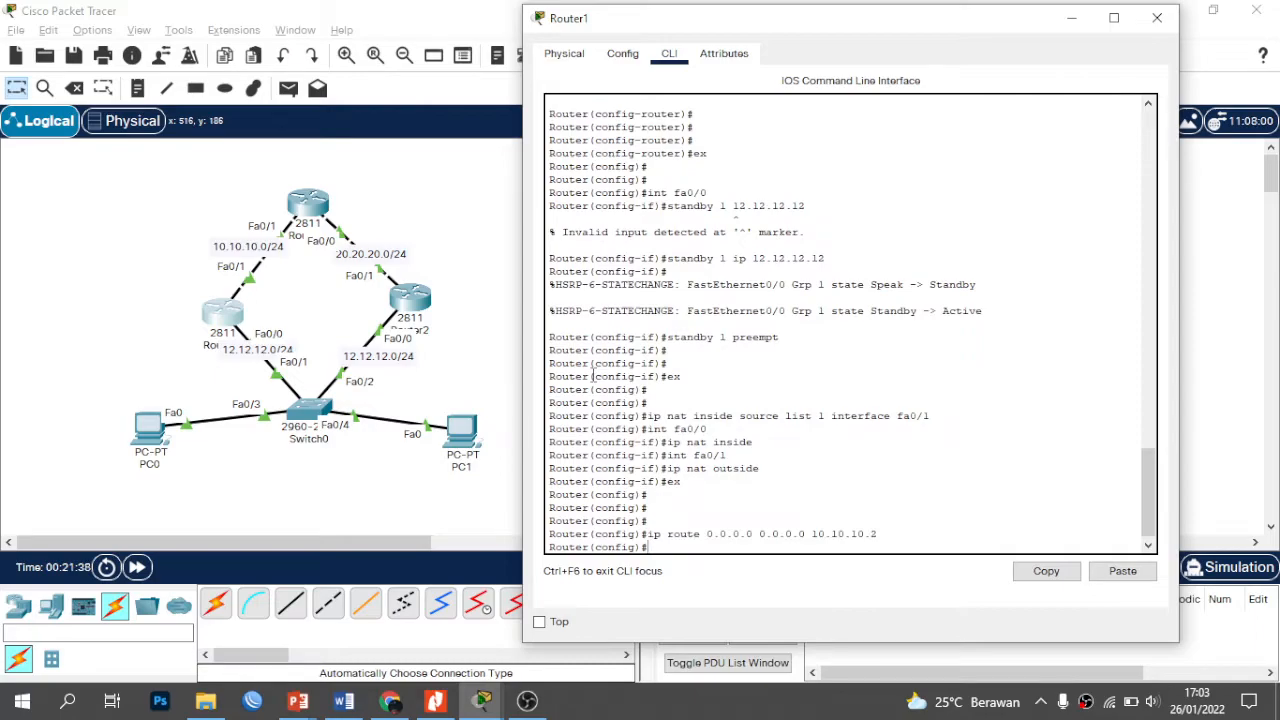
Step: Create access list 1 on Router1 permitting any source
text(acc)
key(Tab)
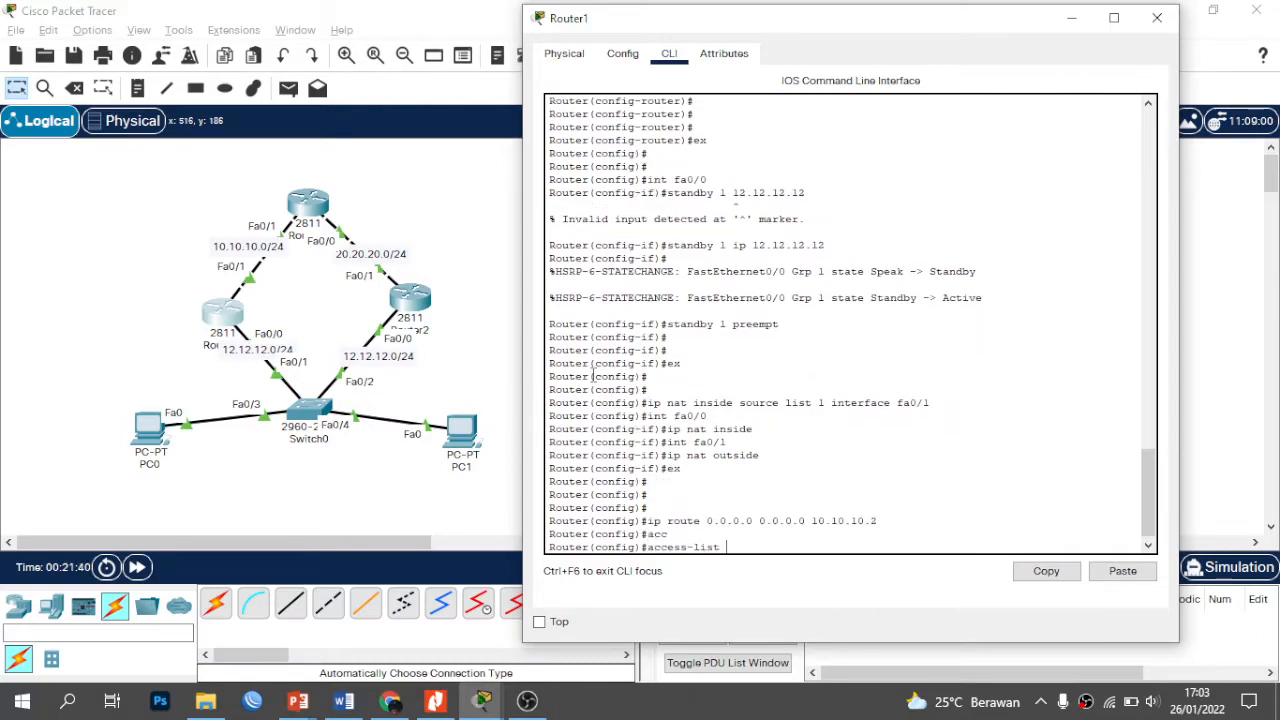
text(1 permi)
key(Tab)
text(an)
key(Tab)
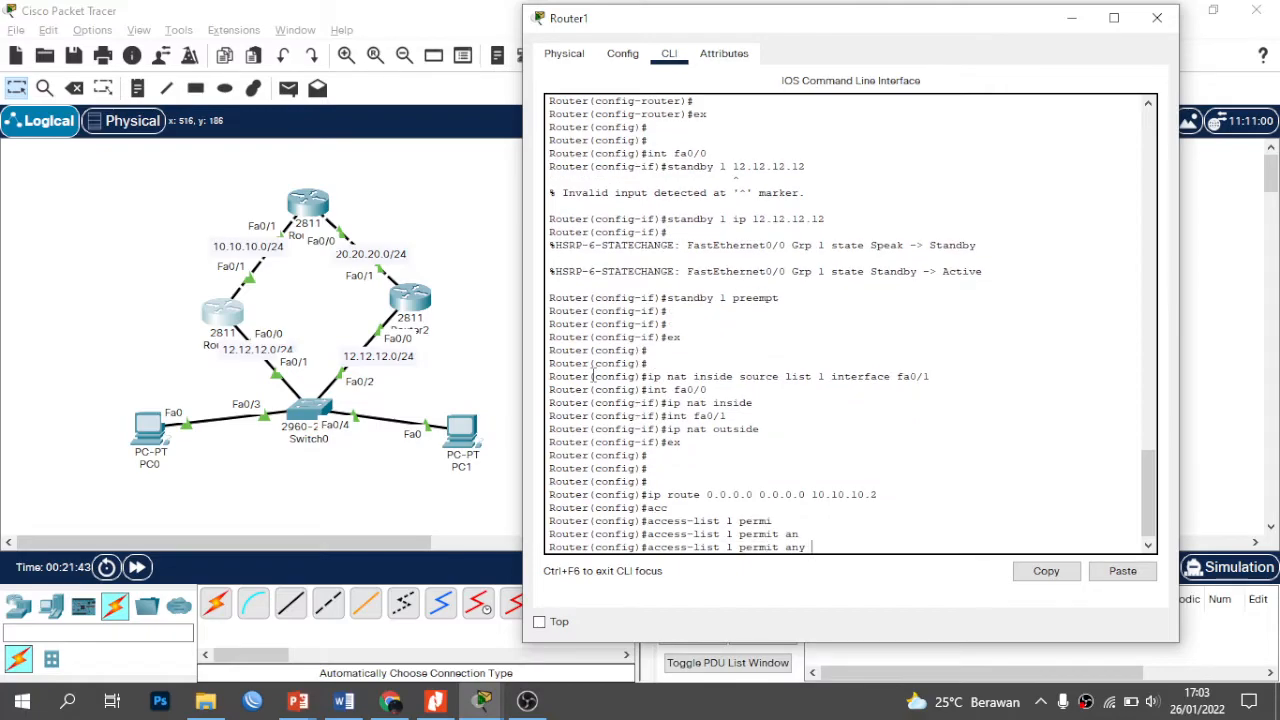
key(Return)
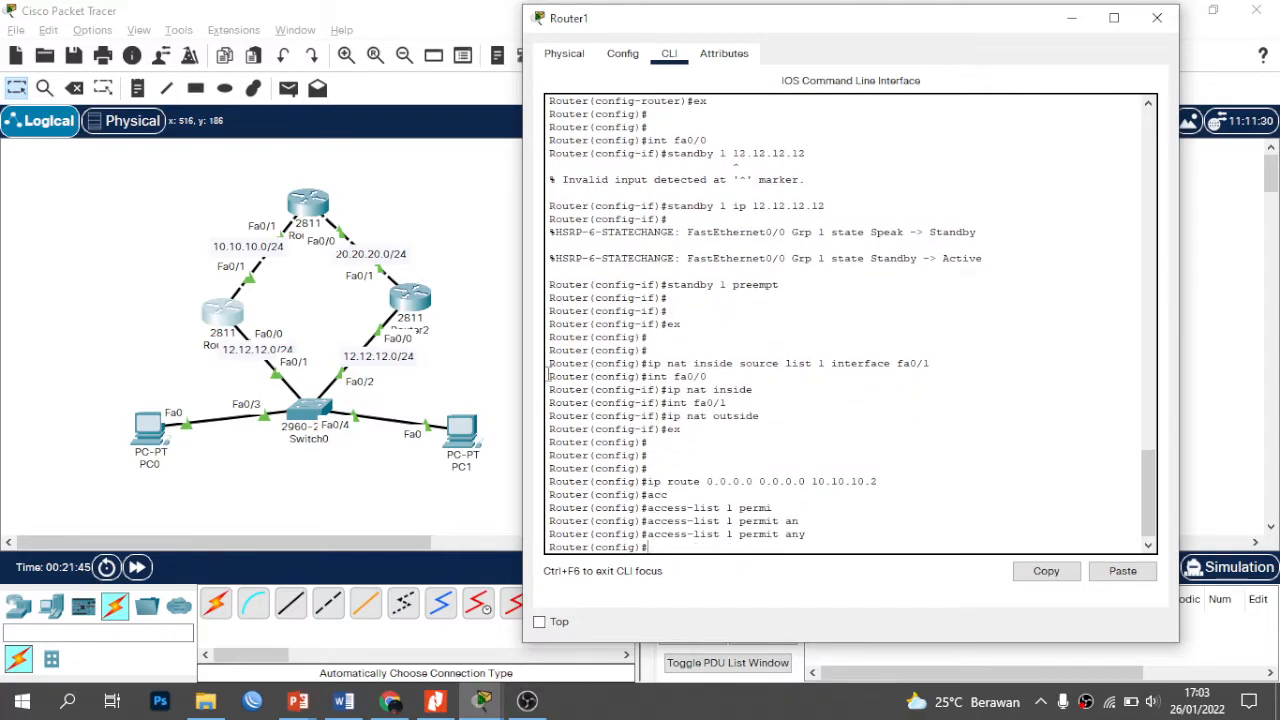
Step: On Router2, return to global configuration mode and add a default route via next hop 20.20.20.2
click(478, 346)
click(409, 302)
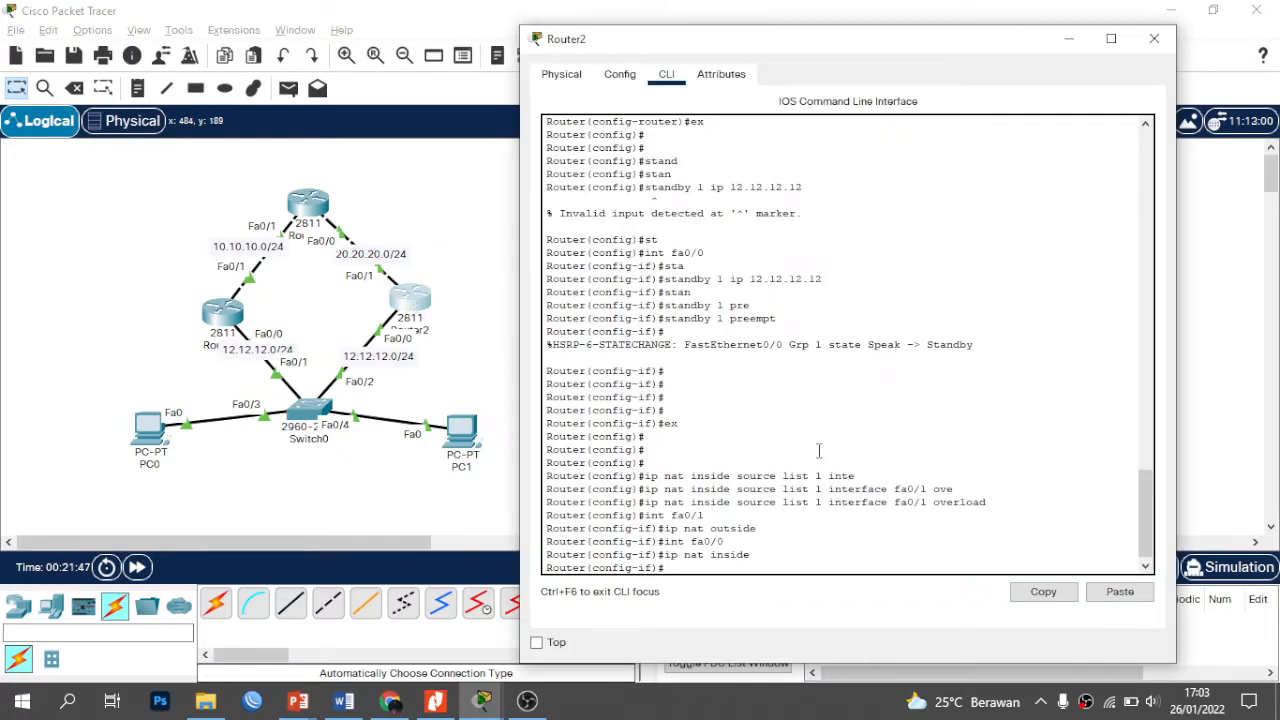
text(ex)
key(Return)
key(Return)
key(Return)
key(Return)
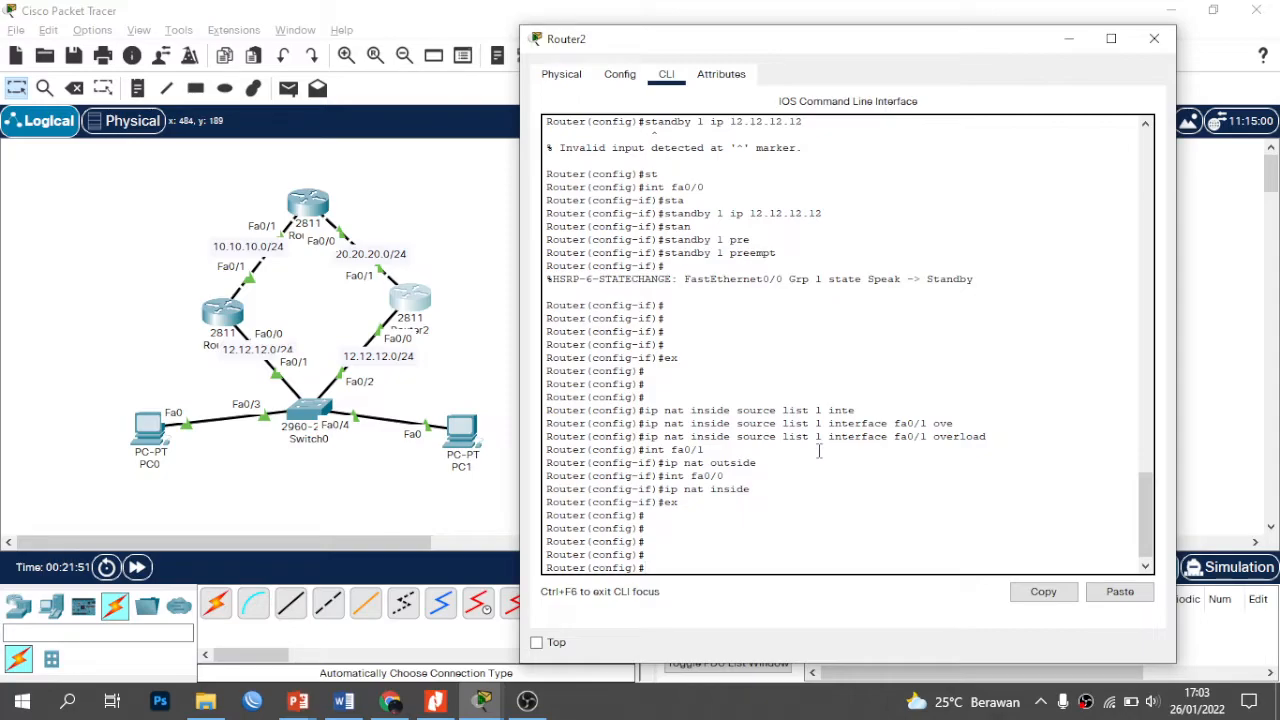
text(ip route 0.0.0.0 0.0.0.0)
text(20.20.20.2)
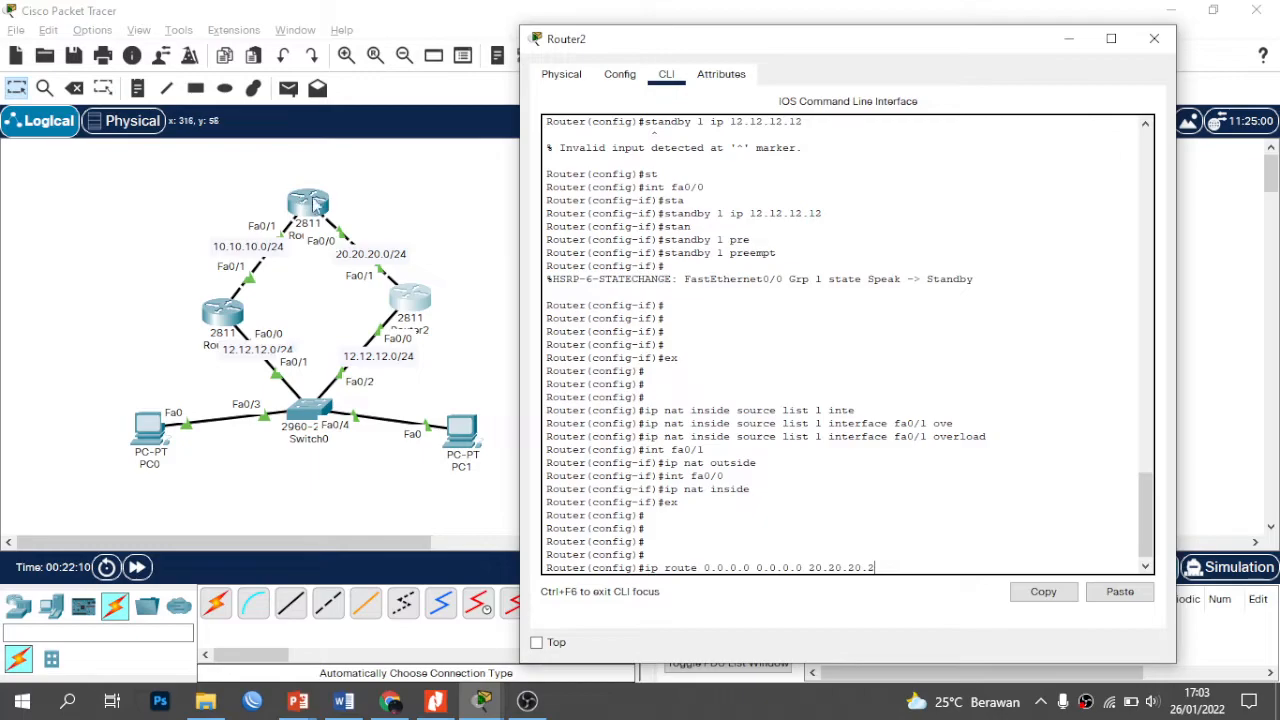
key(Return)
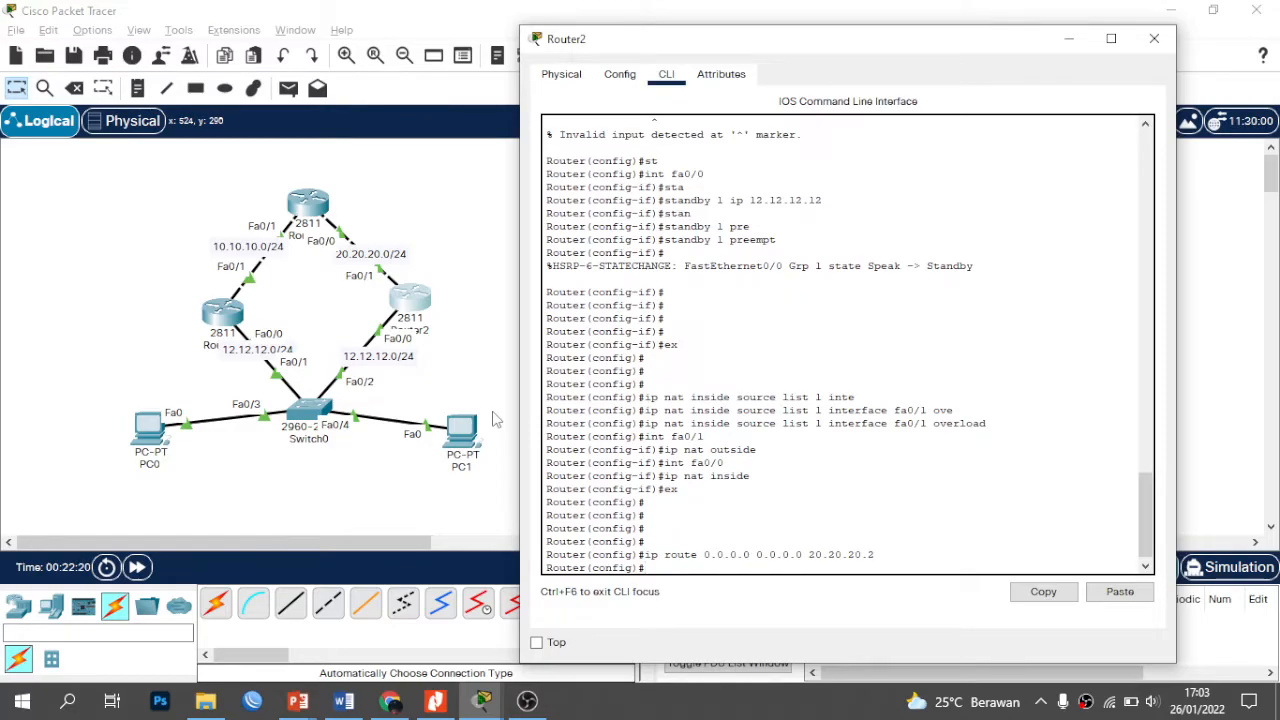
Step: Create access list 1 on Router2 permitting any source
text(acc)
key(Tab)
text(1 )
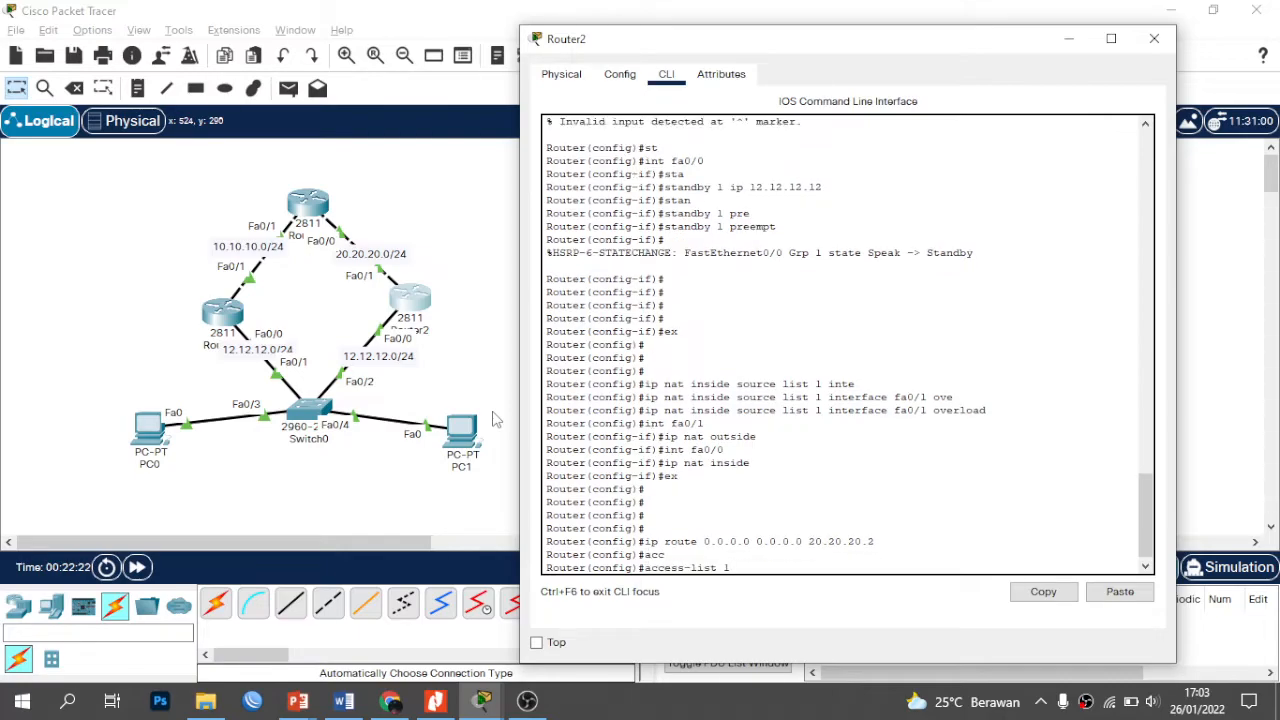
text(perm)
key(Tab)
key(BackSpace)
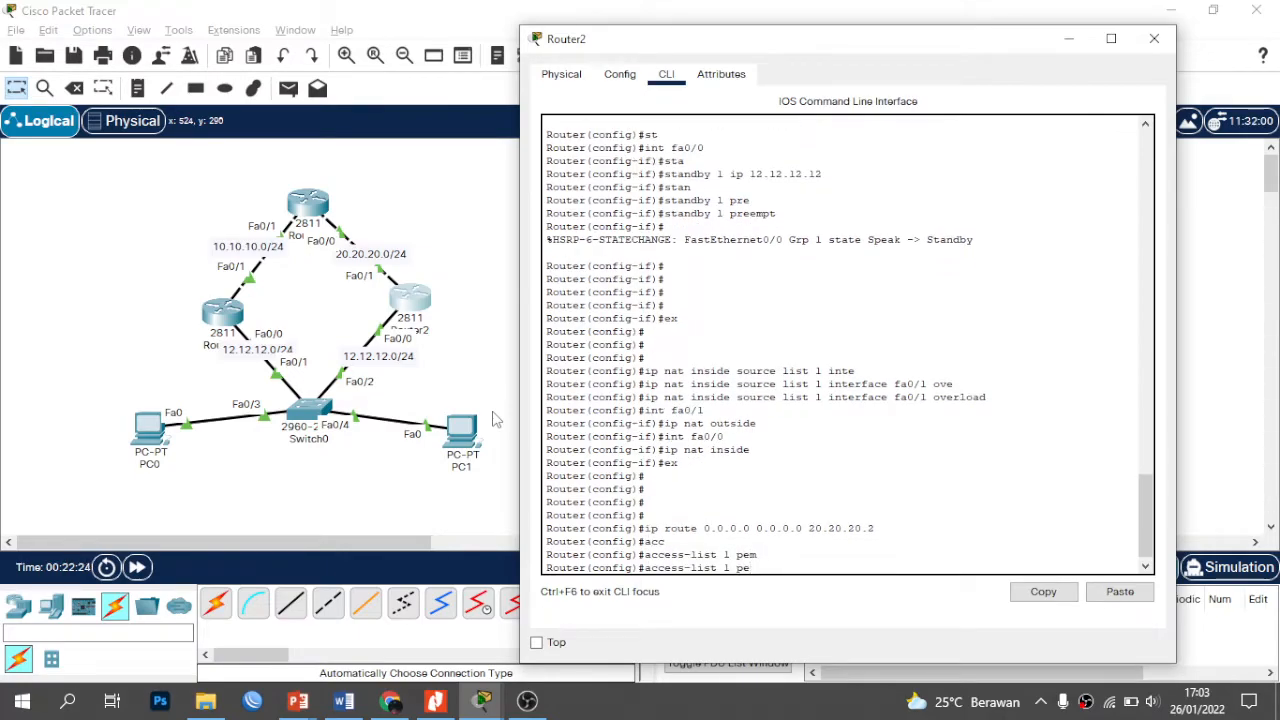
text(r)
key(Tab)
text(any)
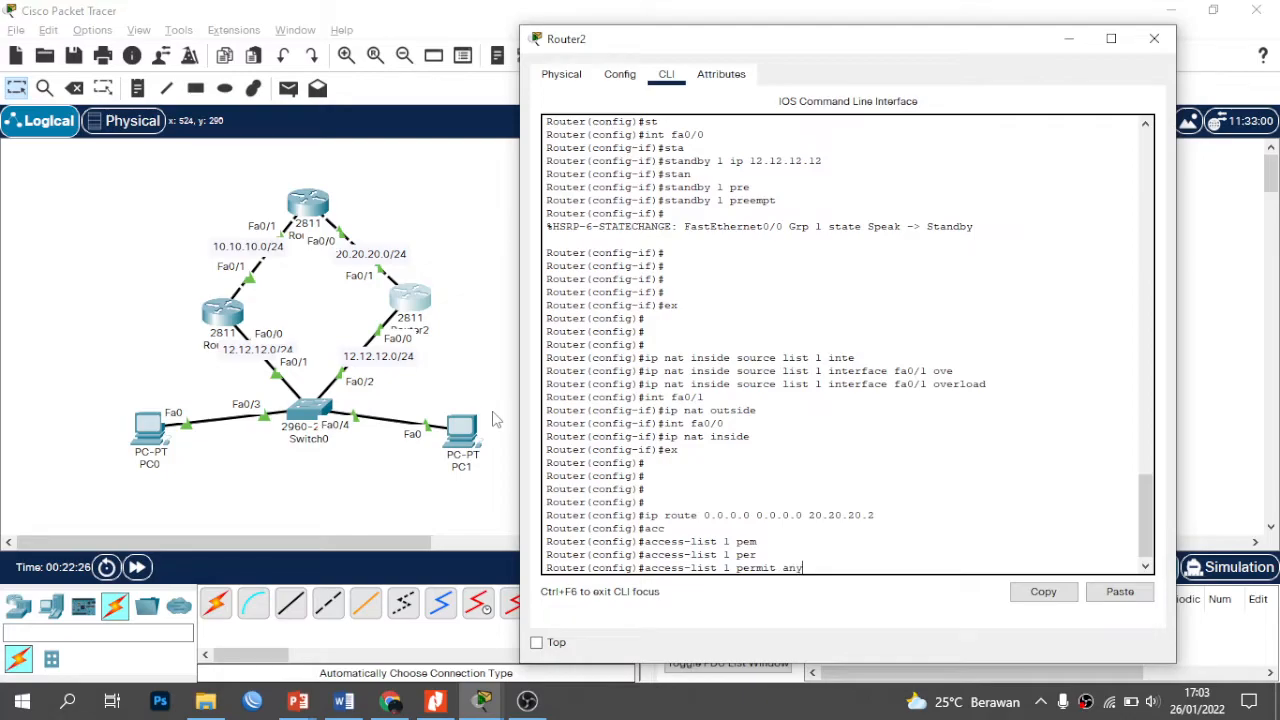
key(Return)
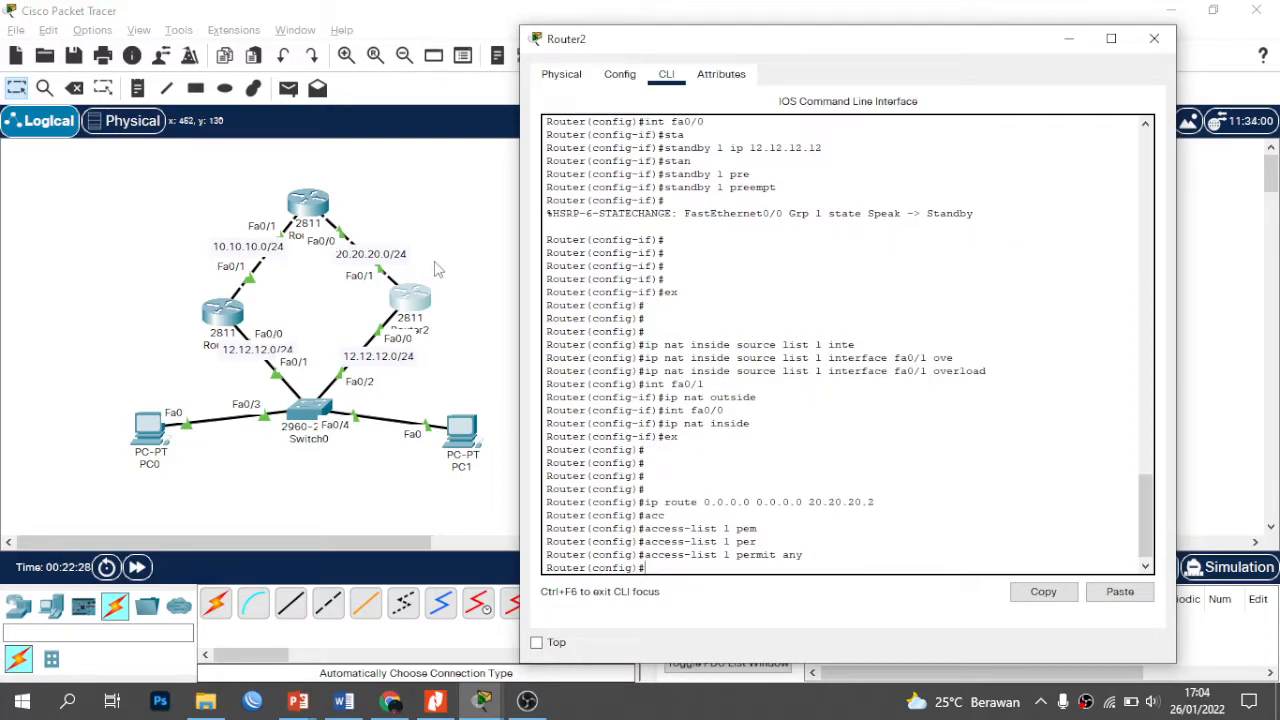
click(440, 270)
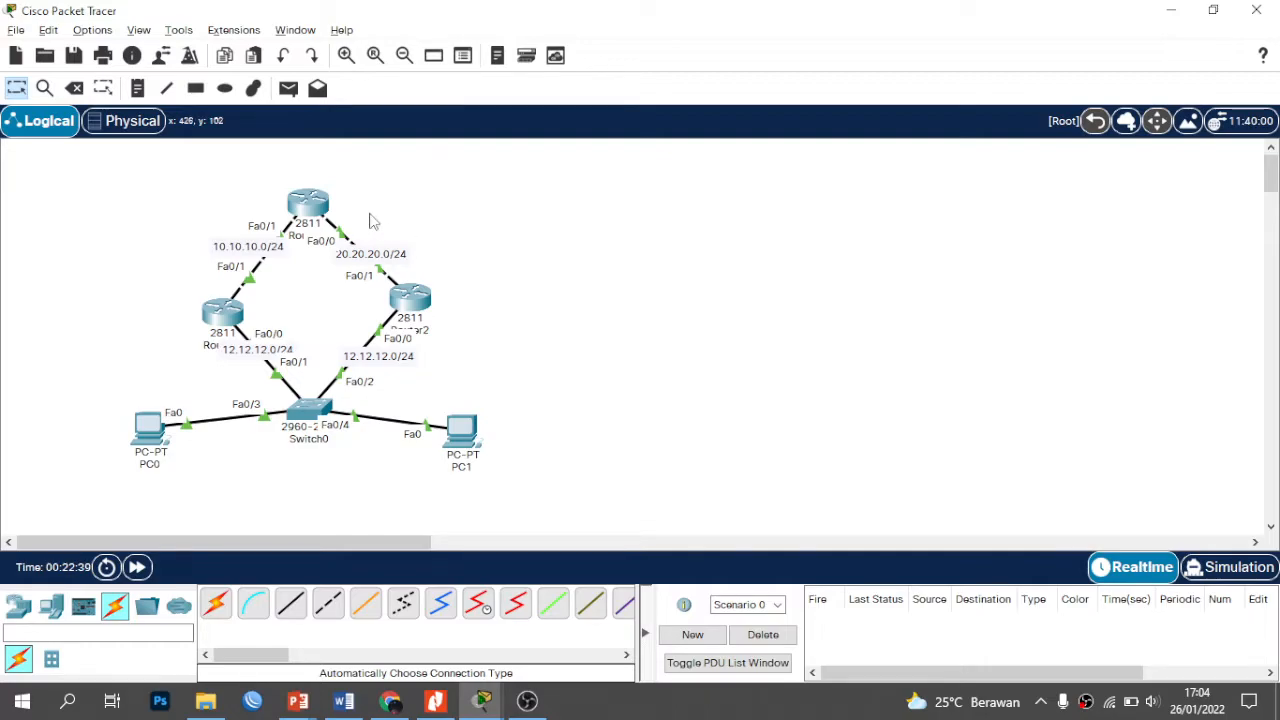
Step: On Router0, re-enter global configuration mode and create loopback interface lo0
click(316, 198)
text(ex)
key(Return)
text(conf t)
key(Return)
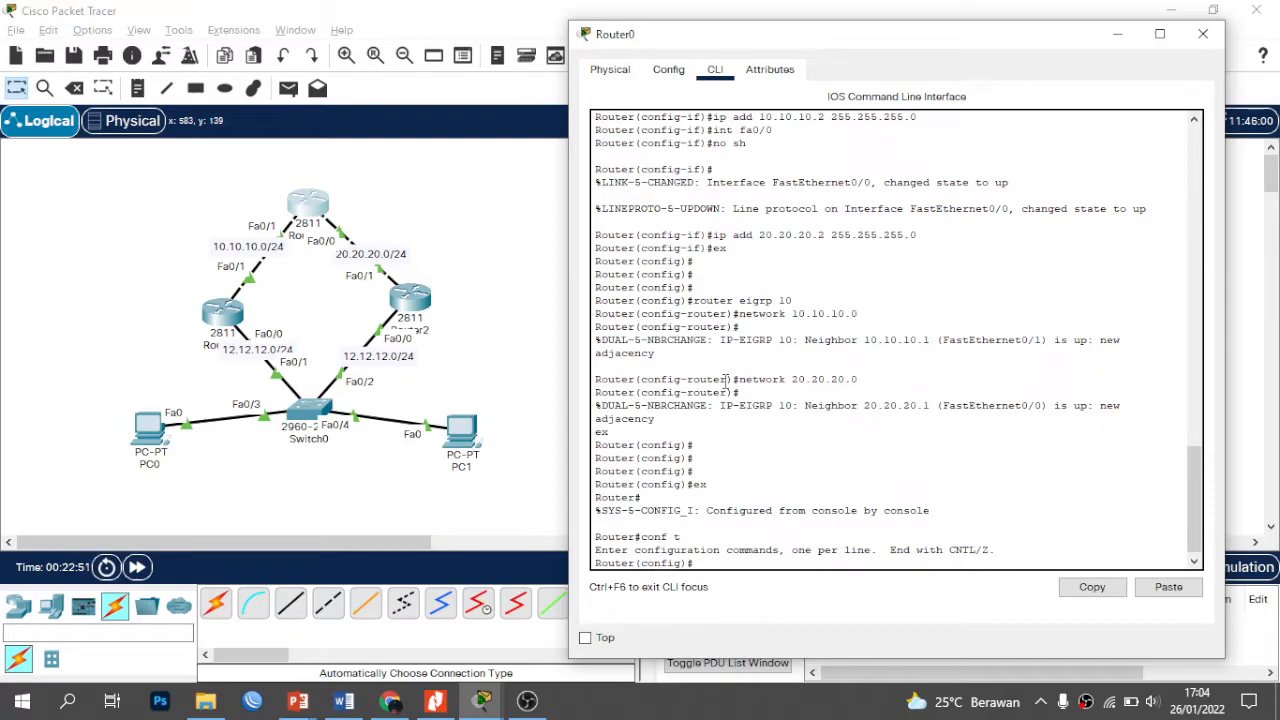
text(int)
text(fa)
key(BackSpace)
key(BackSpace)
text(lo0)
key(Return)
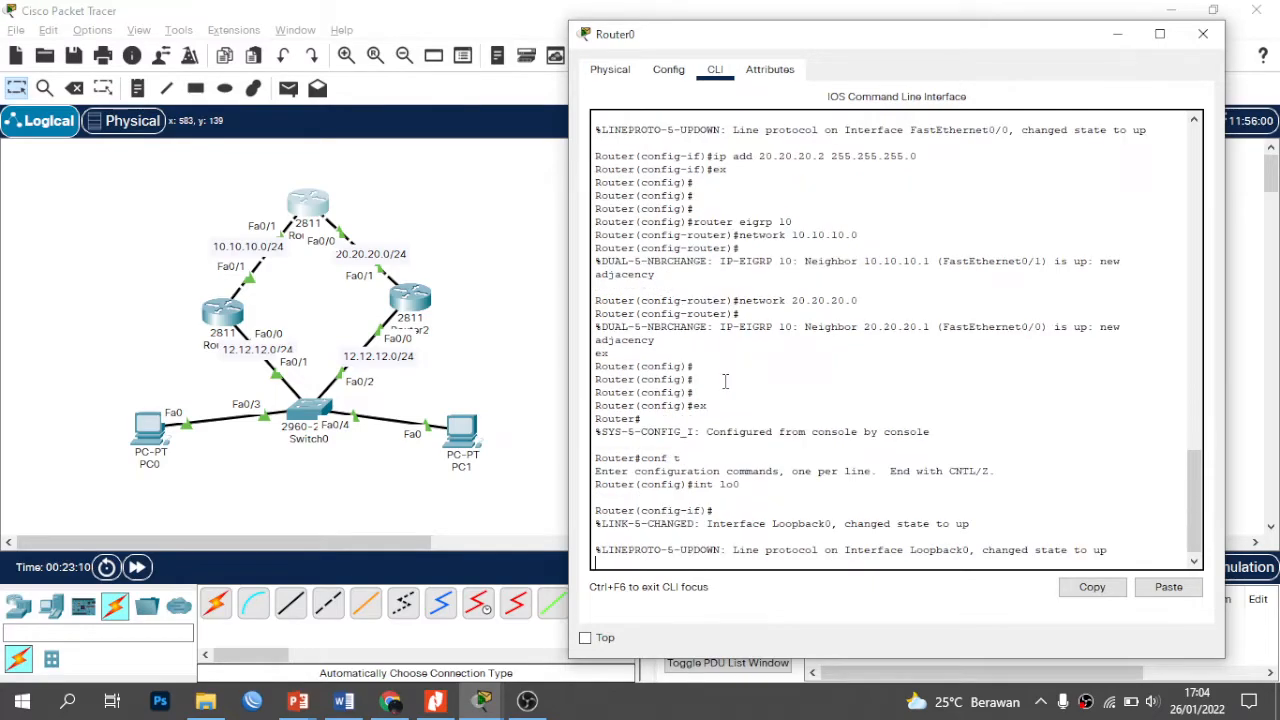
Step: Assign IP address 3.3.3.3 with mask 255.255.255.255 to Router0's loopback interface
key(Return)
text(ip add)
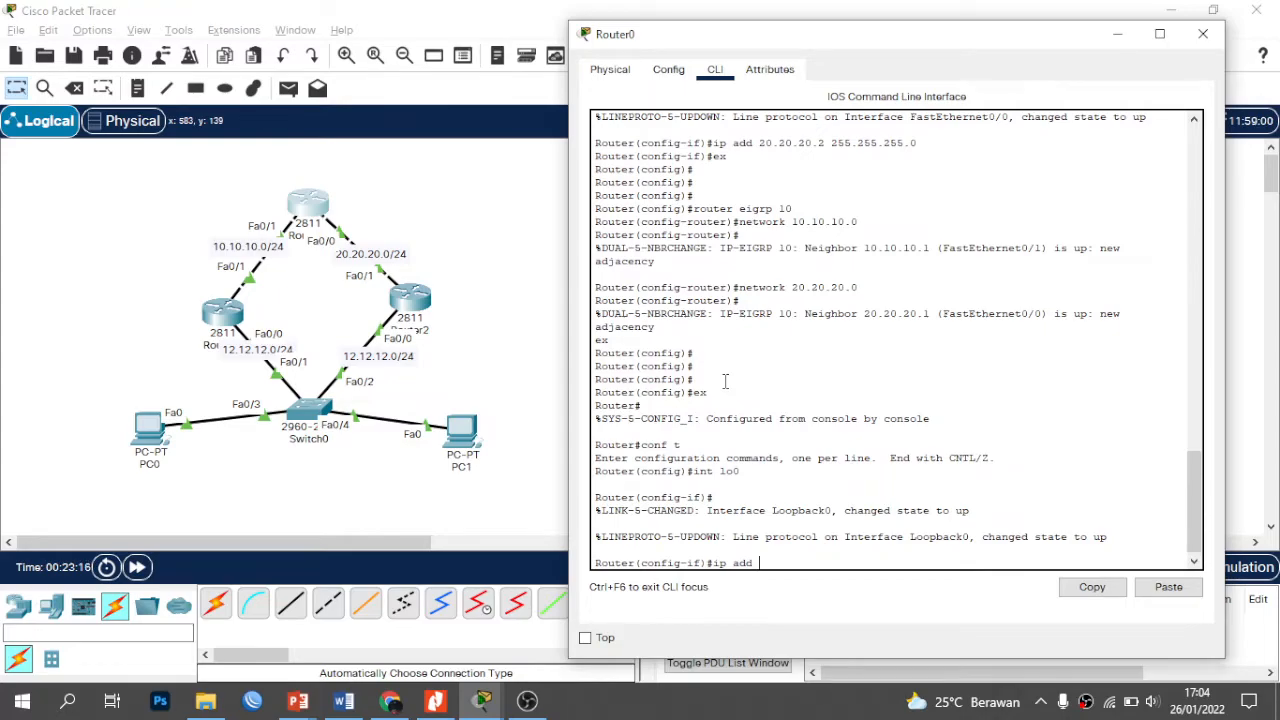
text( 3.3.3.3 255.255.255.255)
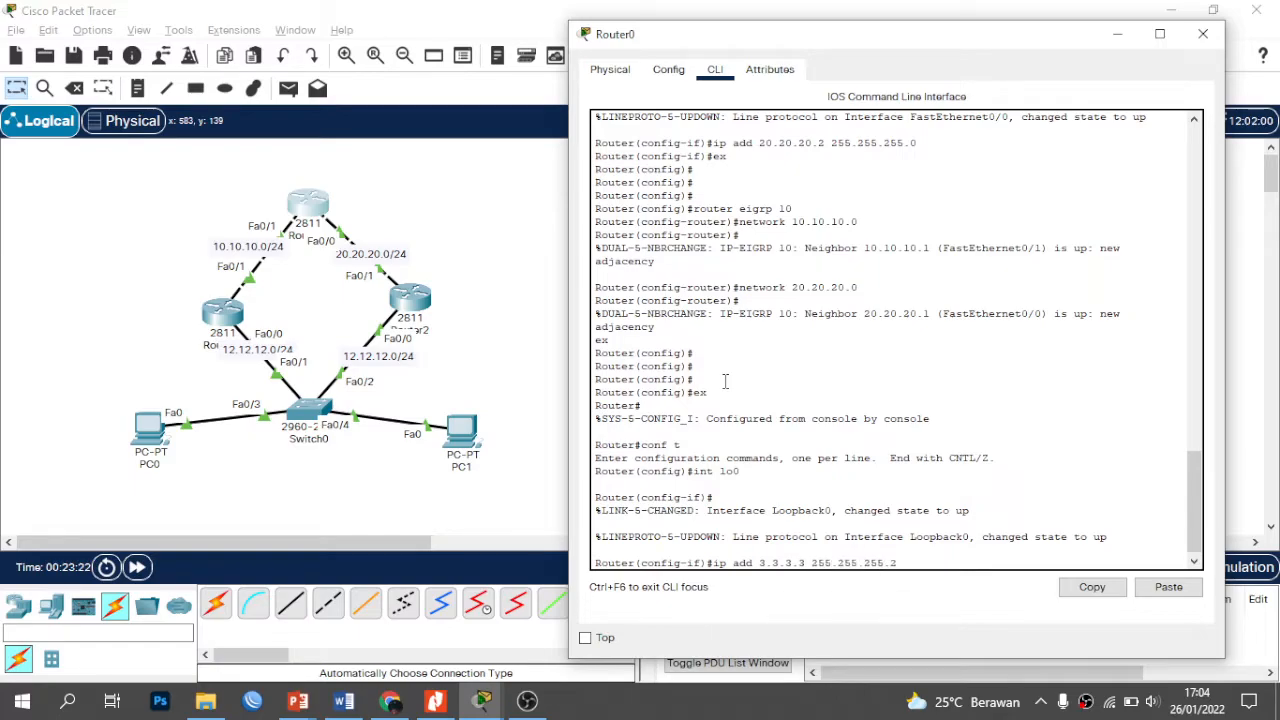
key(Return)
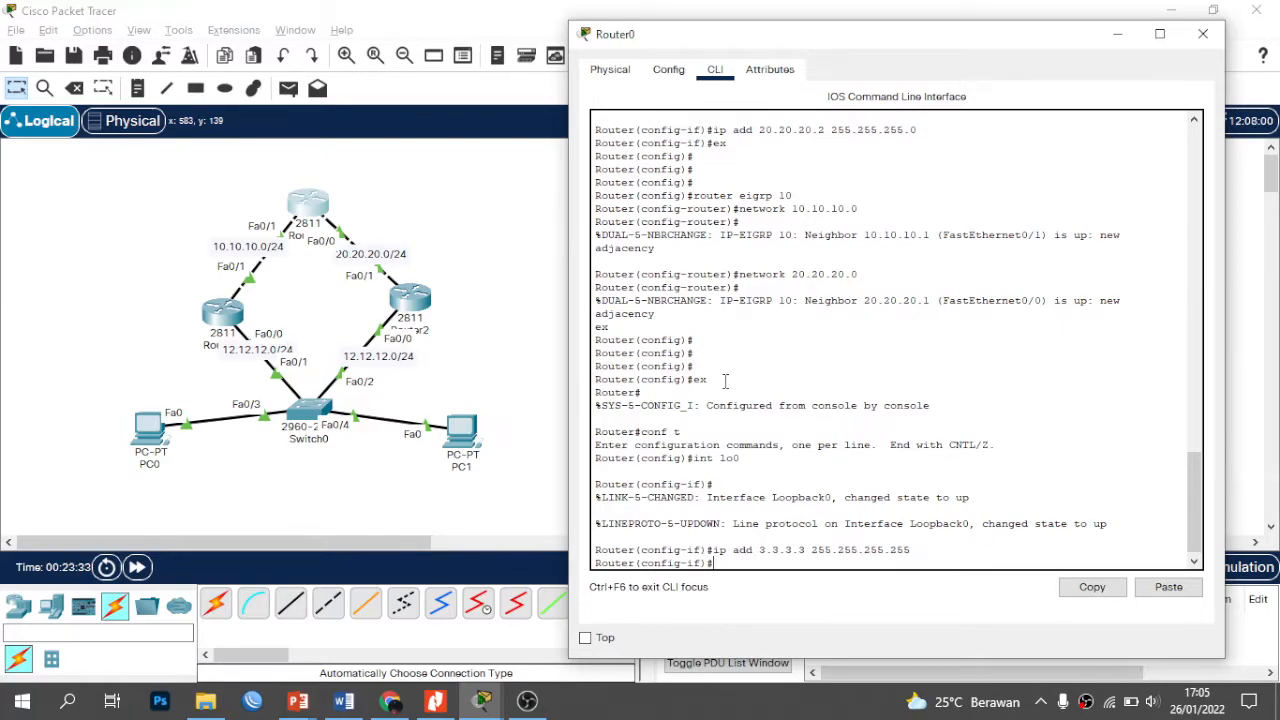
click(503, 325)
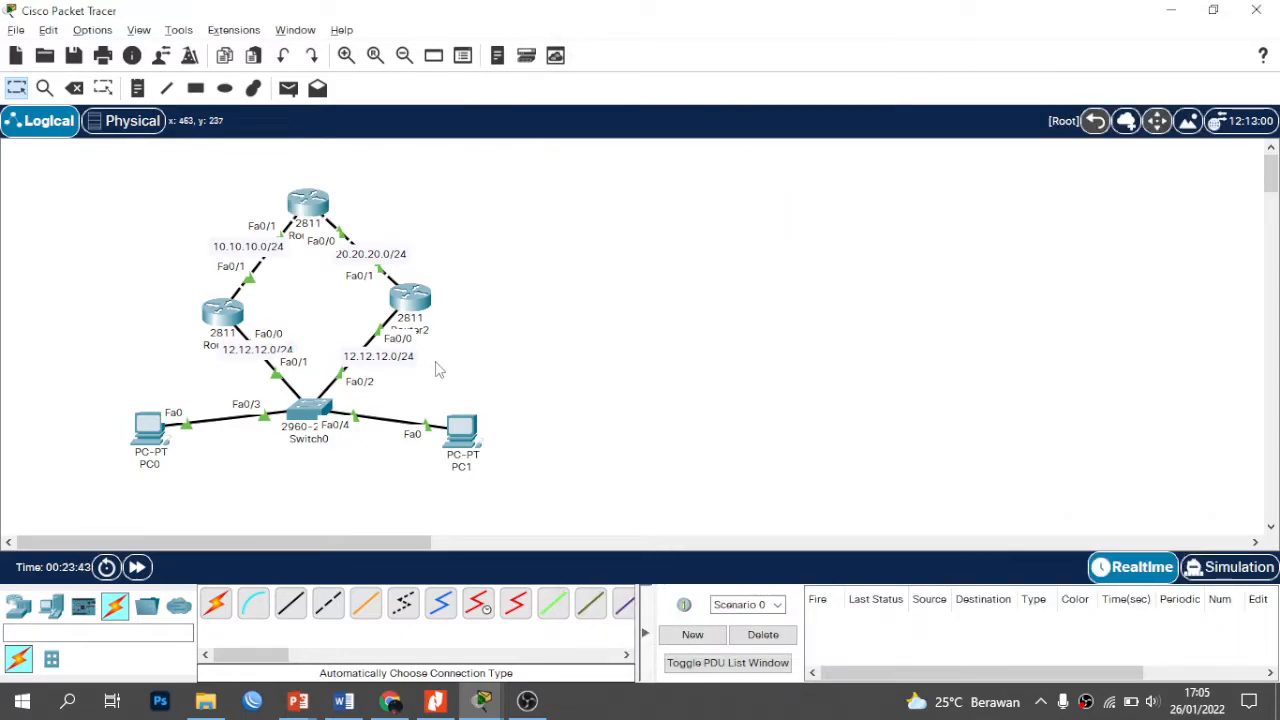
Step: Set PC1's IPv4 default gateway to the HSRP virtual address 12.12.12.12
click(472, 429)
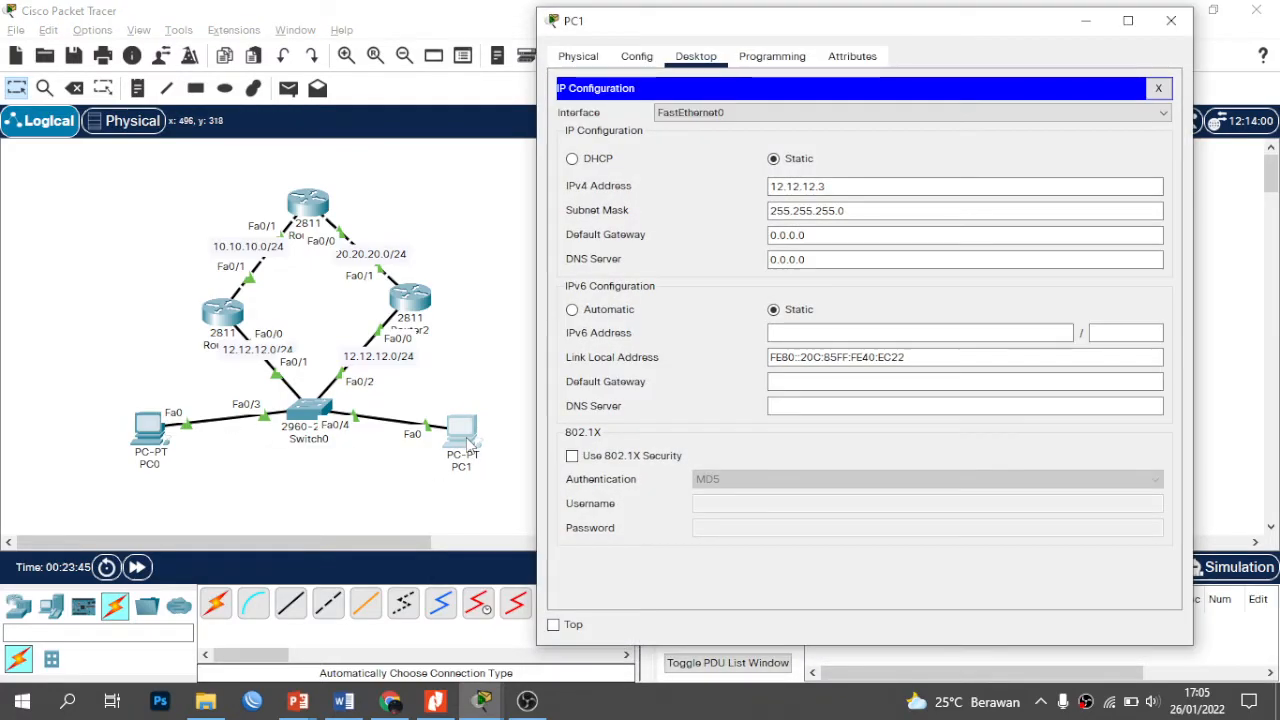
click(808, 234)
double_click(811, 234)
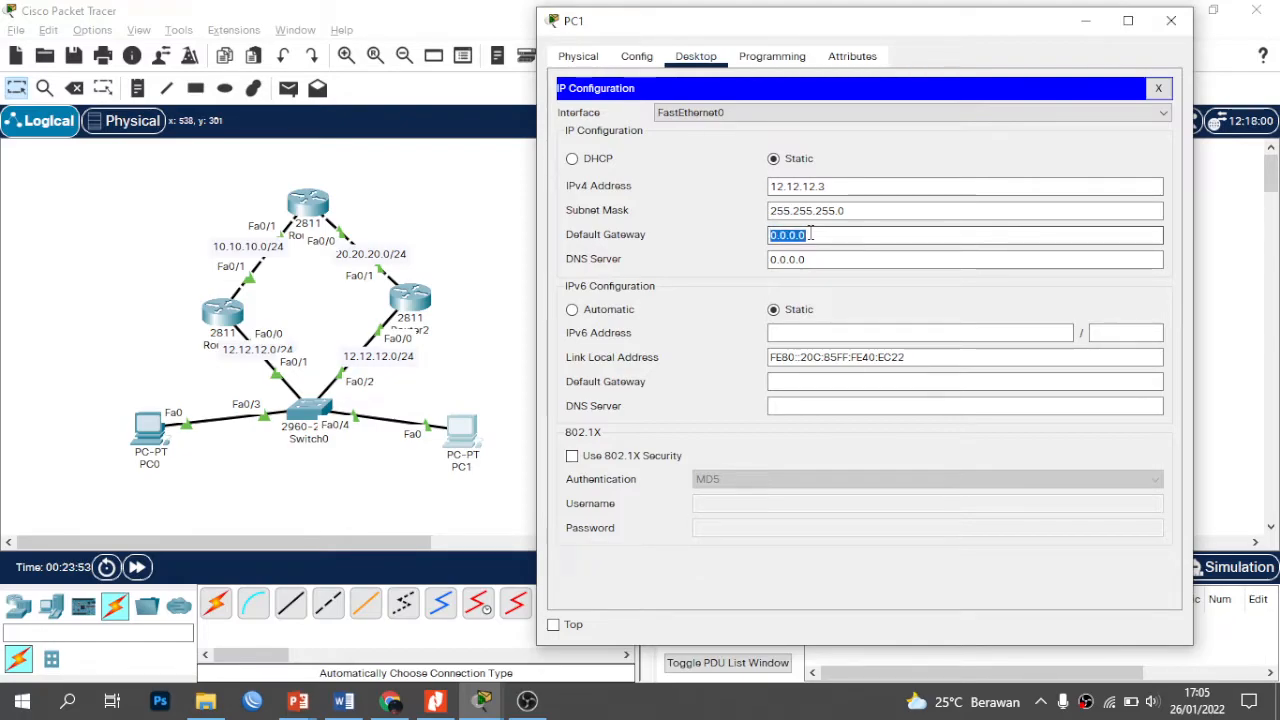
text(12.12.12.12)
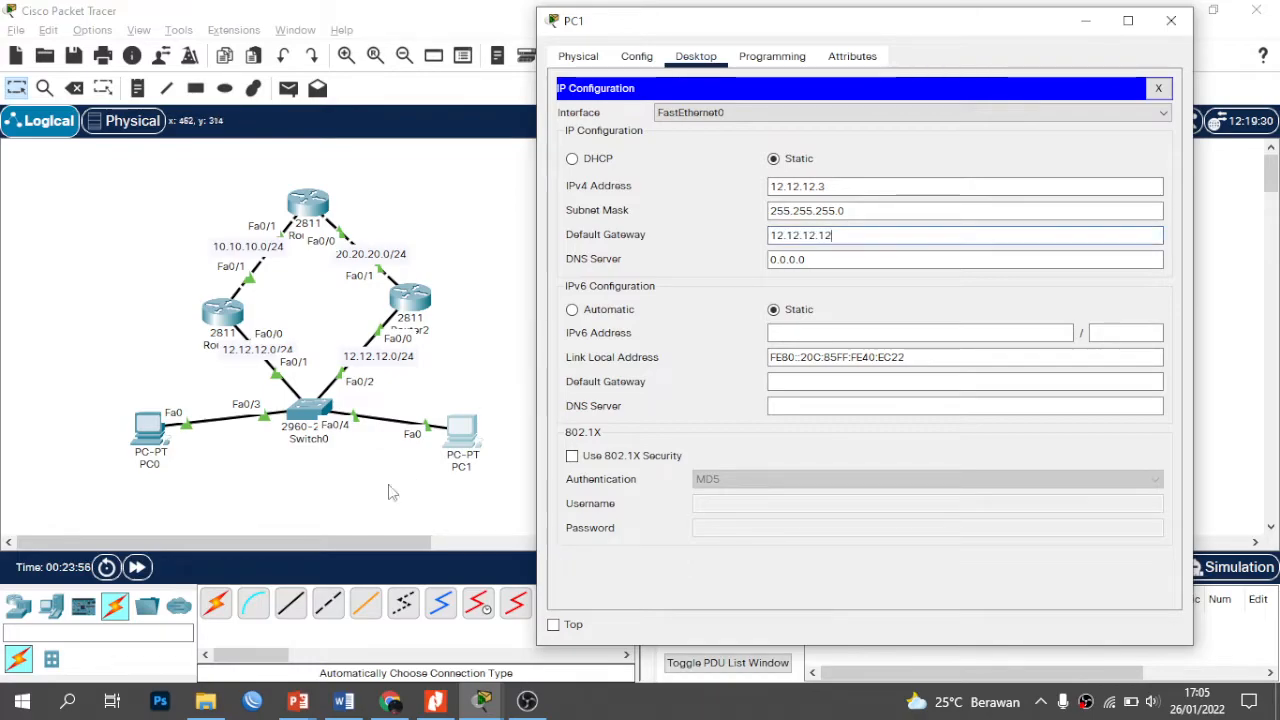
click(390, 490)
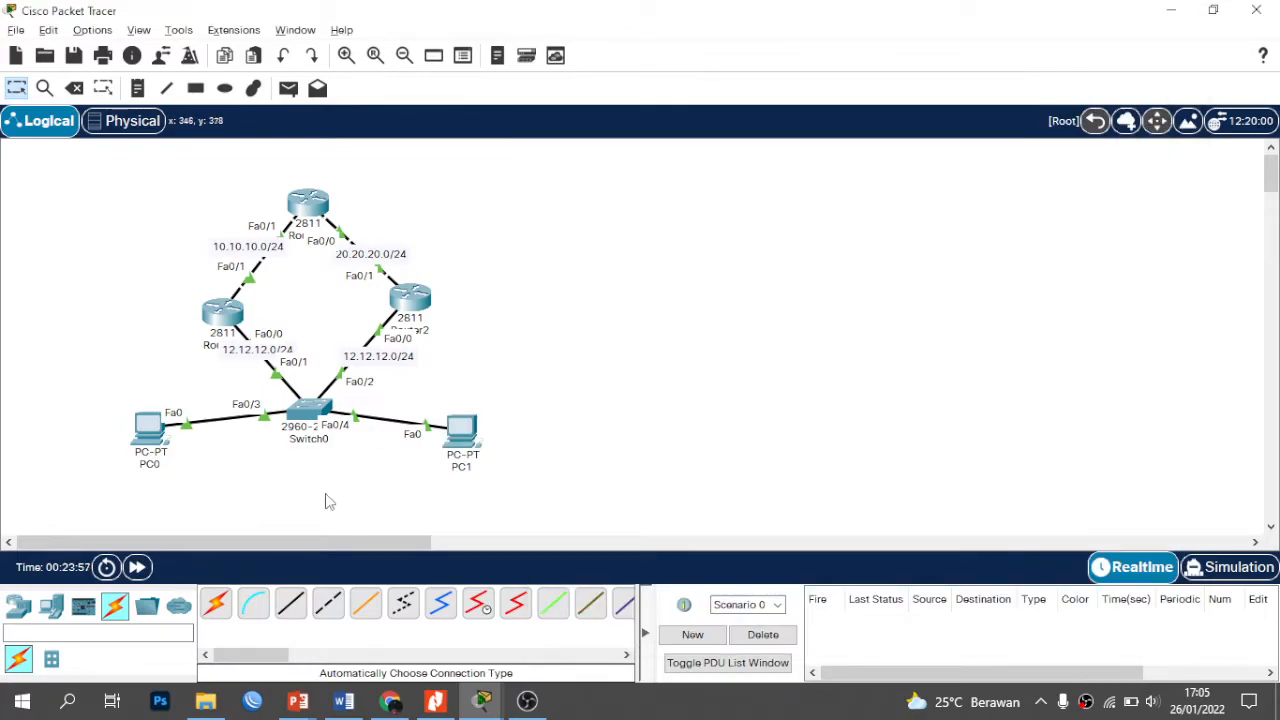
Step: Set PC0's IPv4 default gateway to the HSRP virtual address 12.12.12.12
click(148, 428)
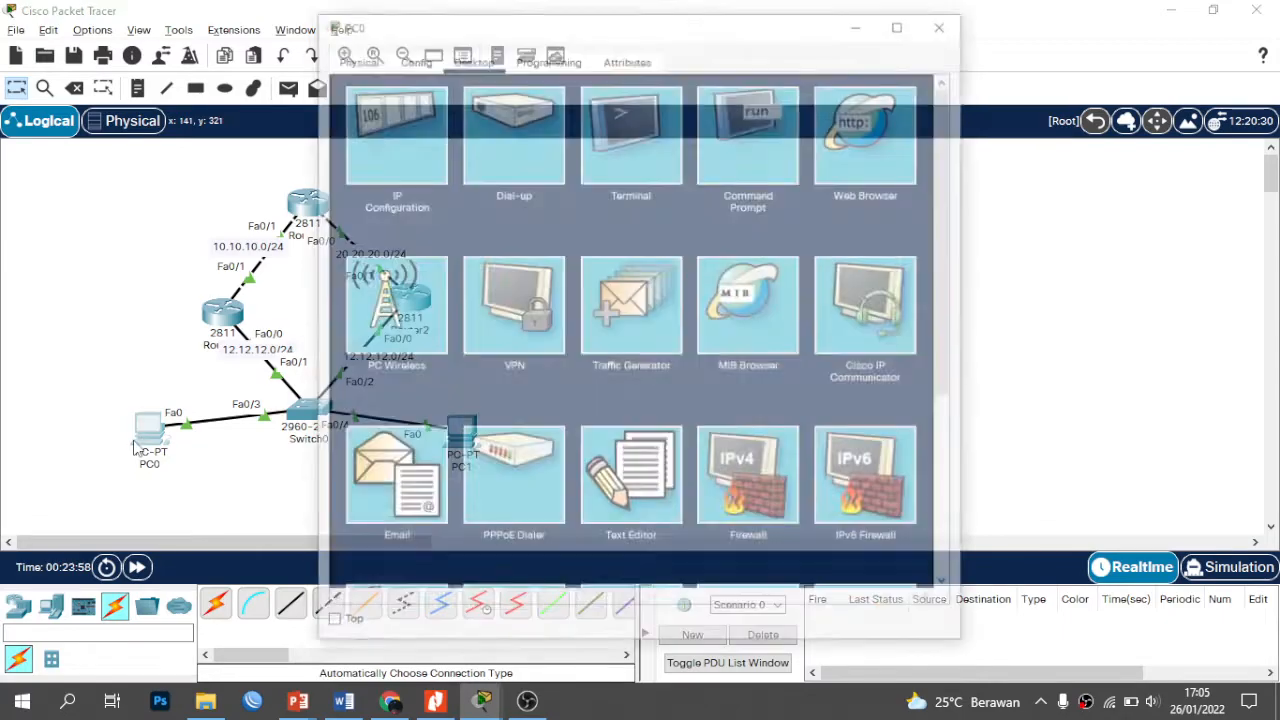
click(420, 155)
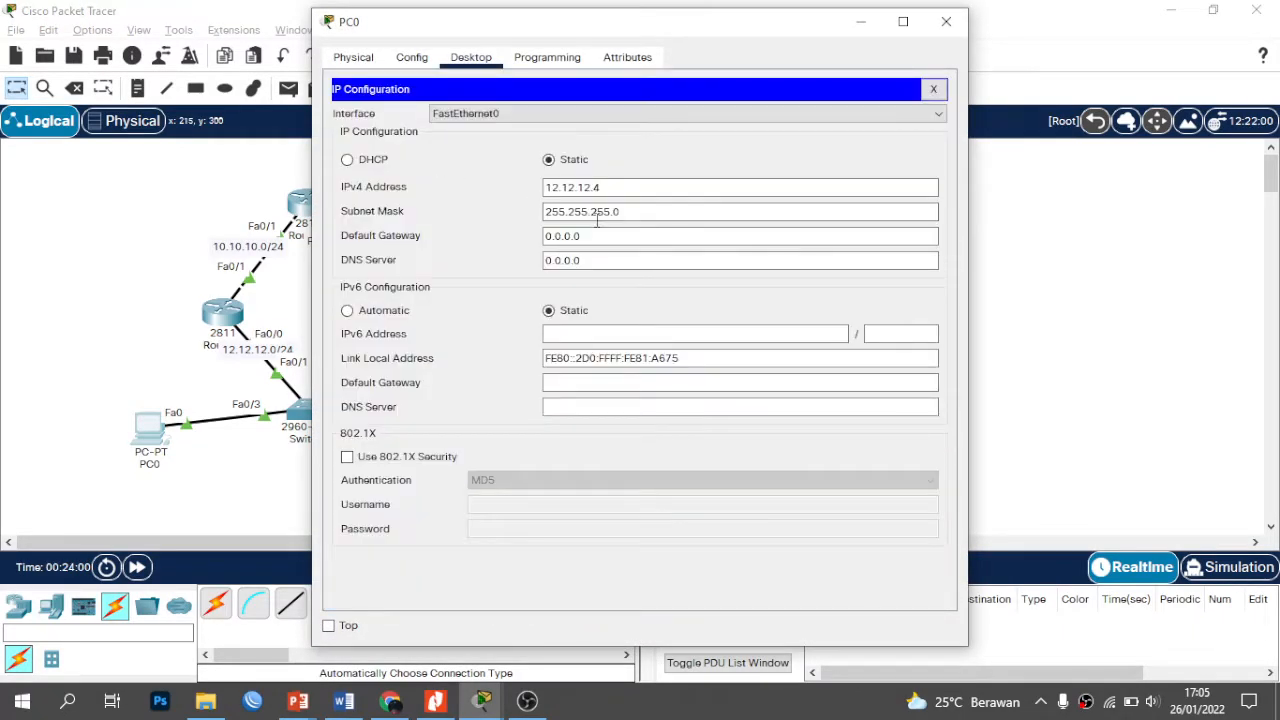
double_click(592, 235)
triple_click(592, 235)
text(12)
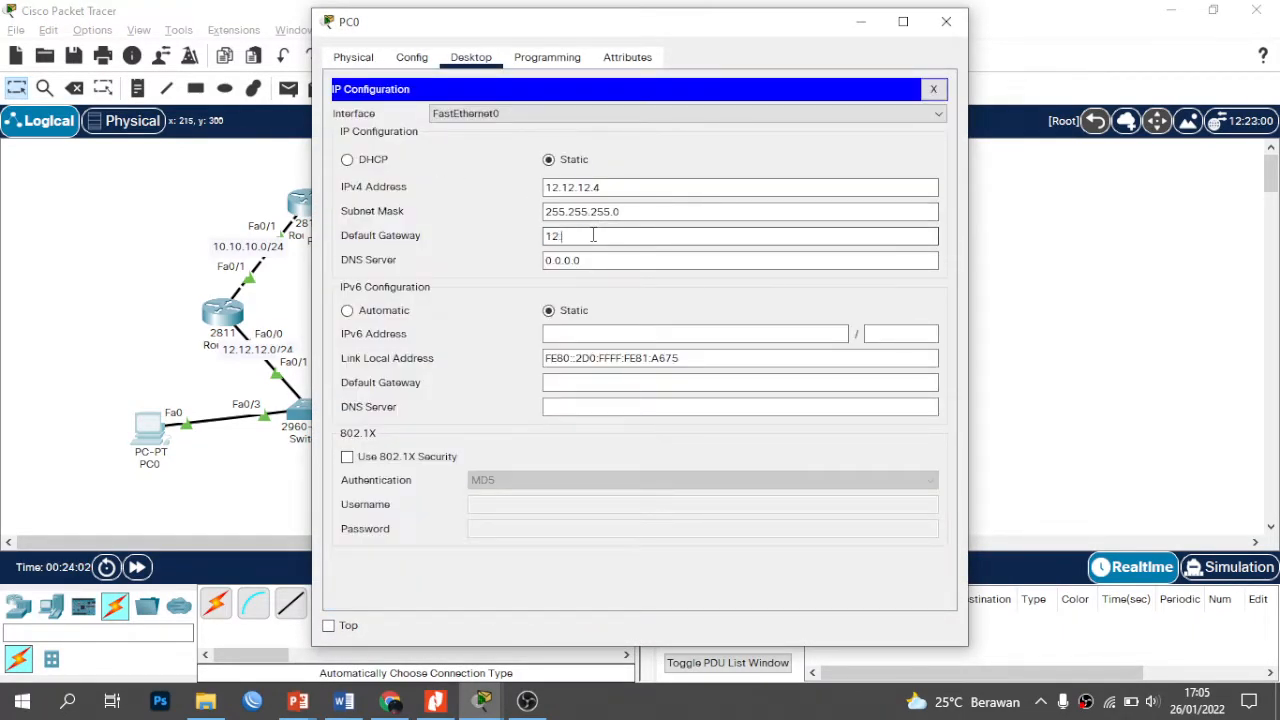
text(.12.12.12)
click(945, 21)
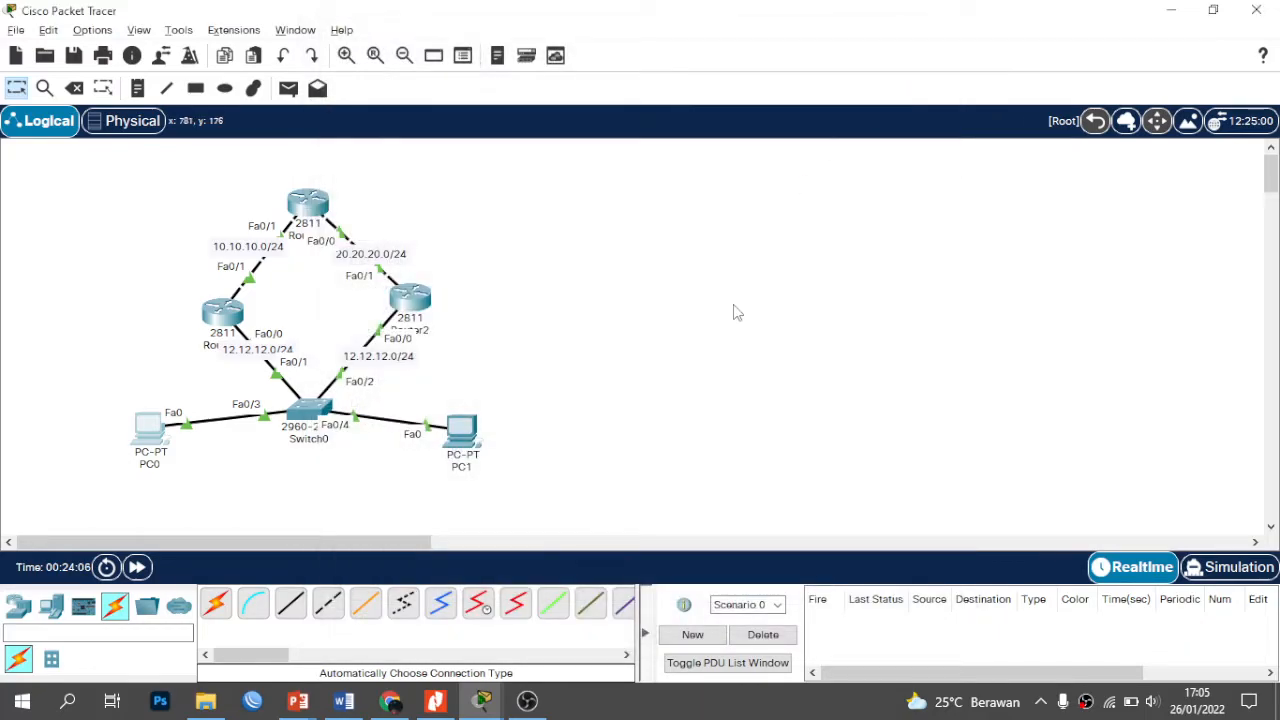
key(p)
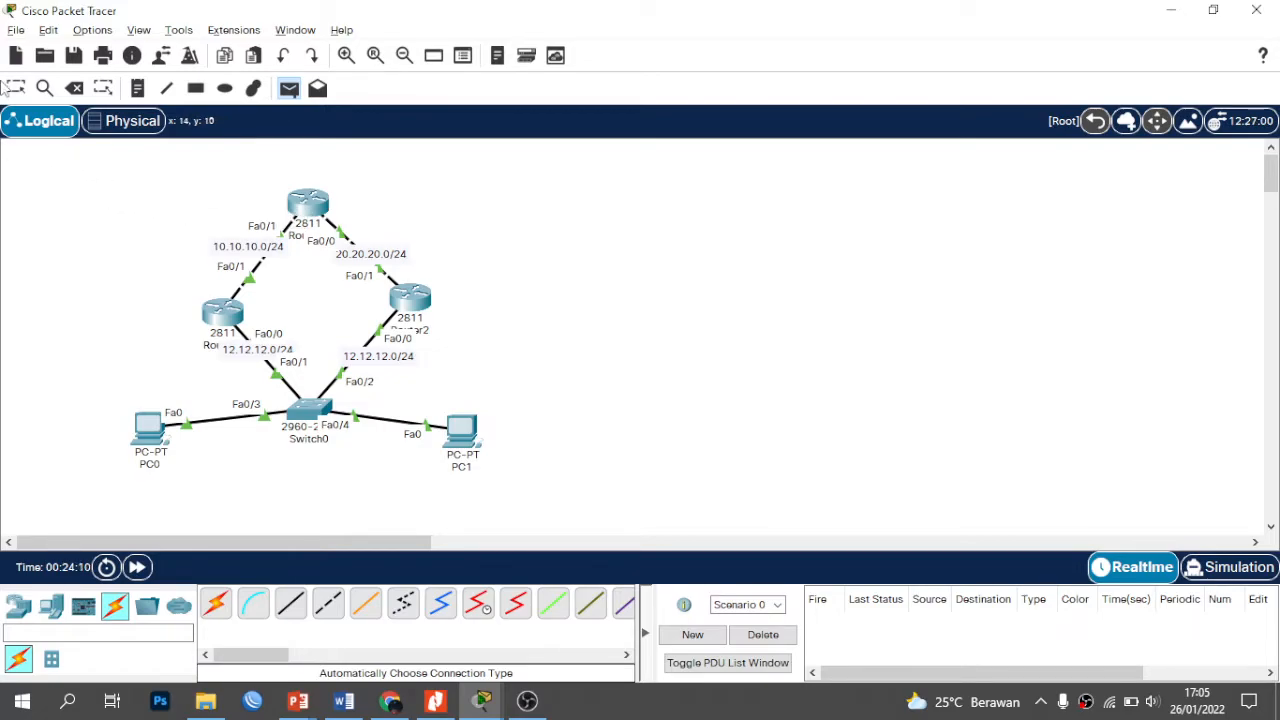
click(16, 88)
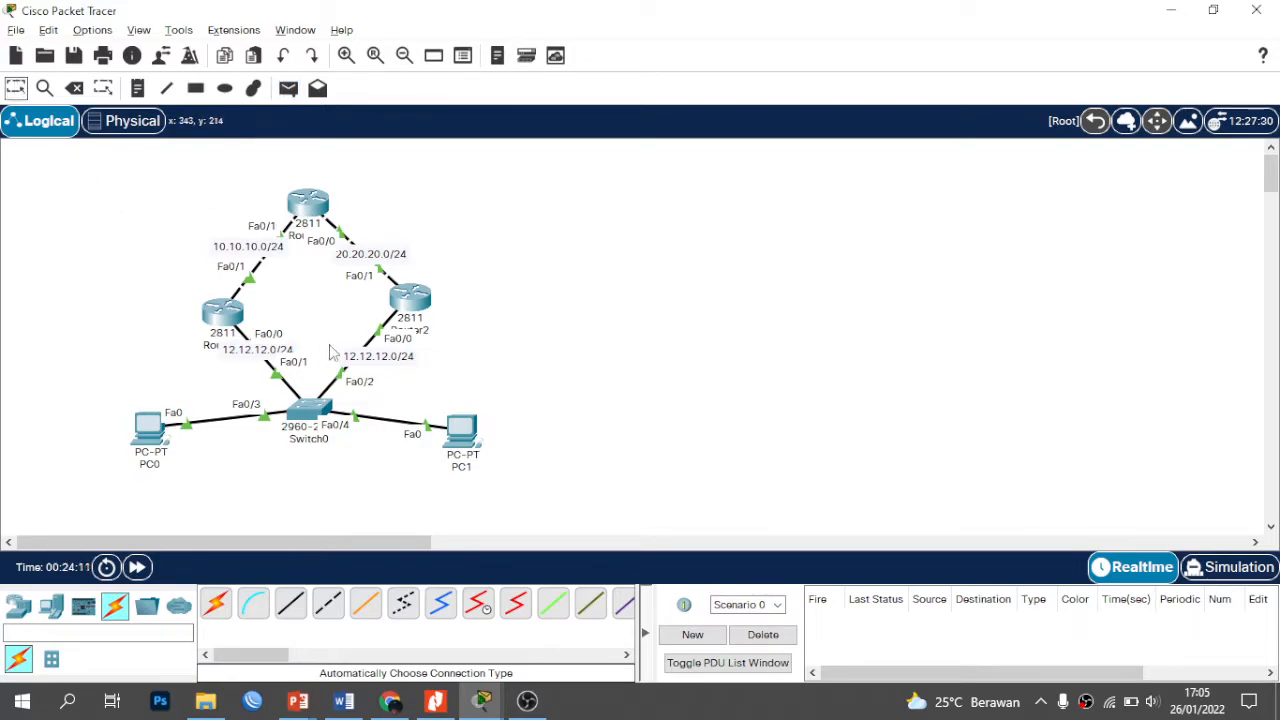
Step: Ping Router0's loopback address 3.3.3.3 from PC1's command prompt
click(463, 443)
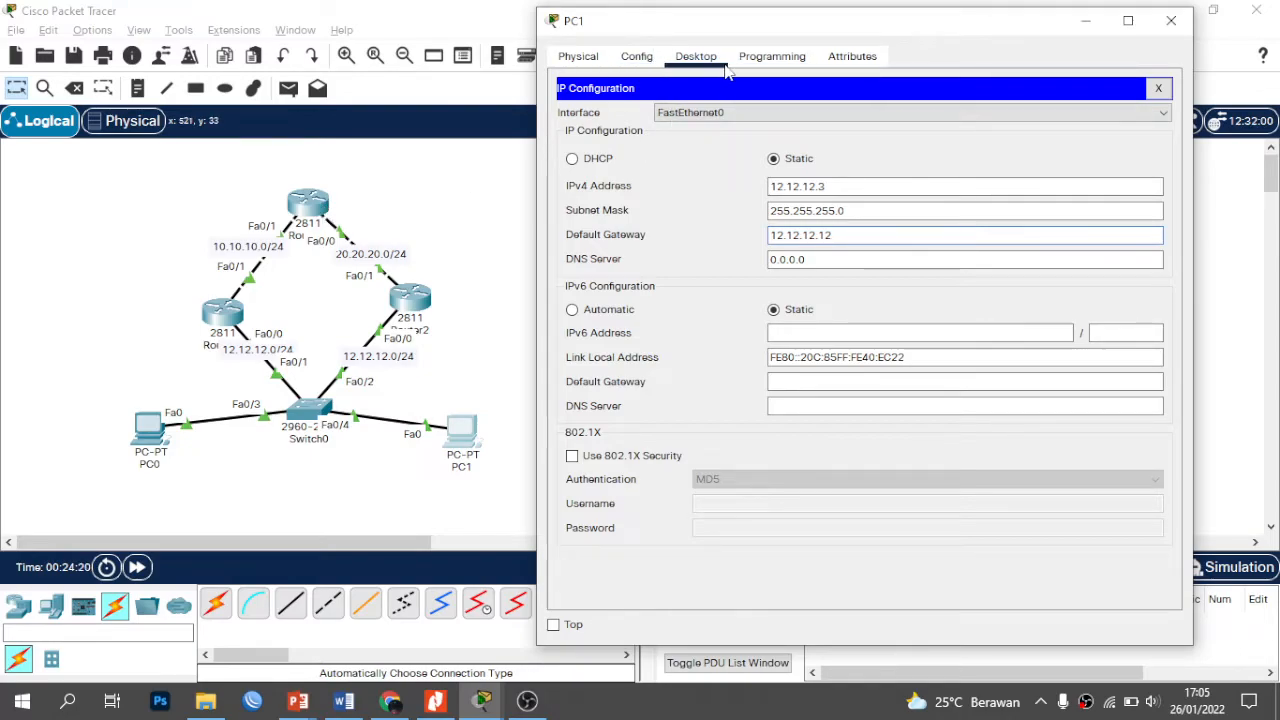
click(1157, 89)
click(978, 150)
text(ping)
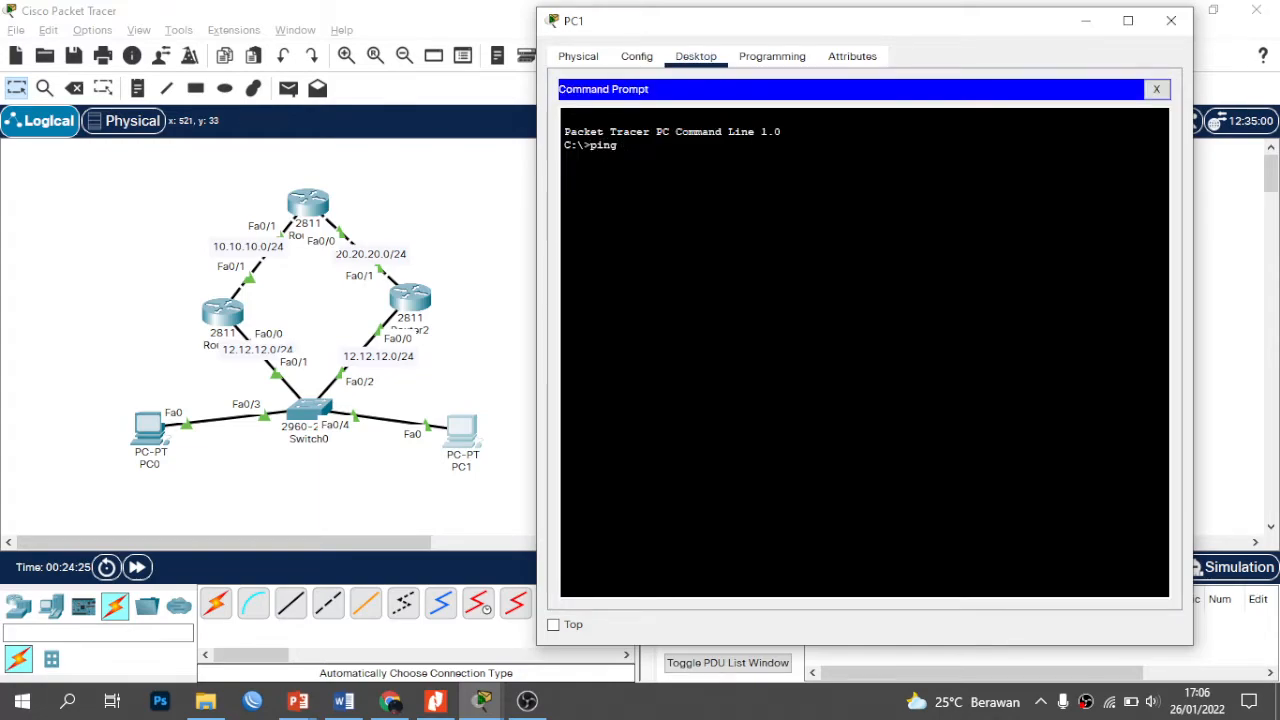
text( 3.3.3.3)
key(Return)
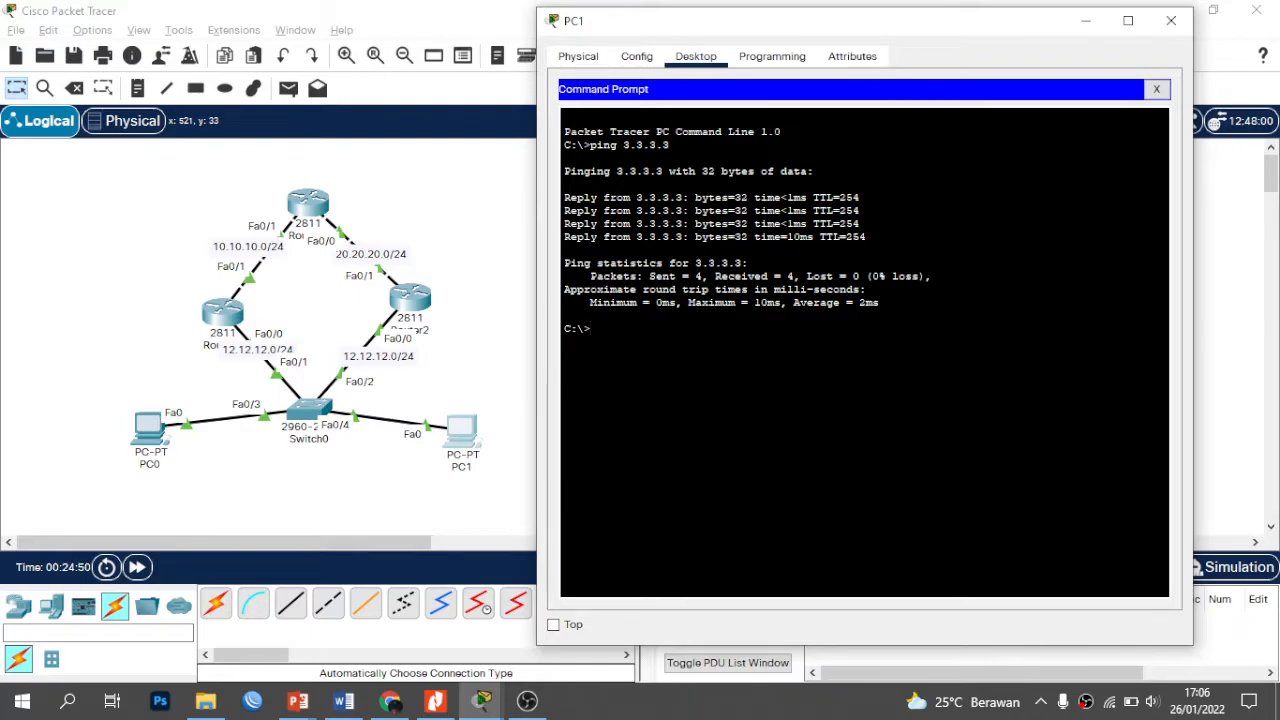
Step: Trace the route from PC1 to 3.3.3.3, then close PC1's window
text(racert 3.3.3.3)
key(Return)
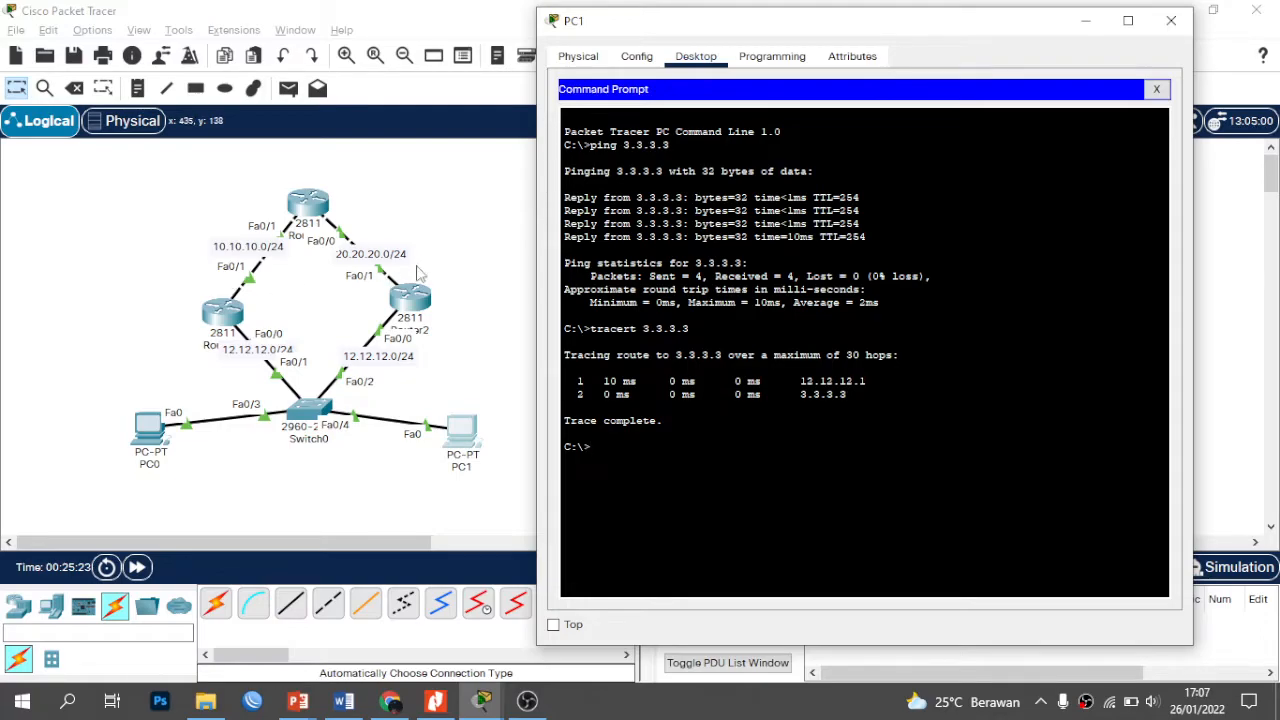
click(1172, 22)
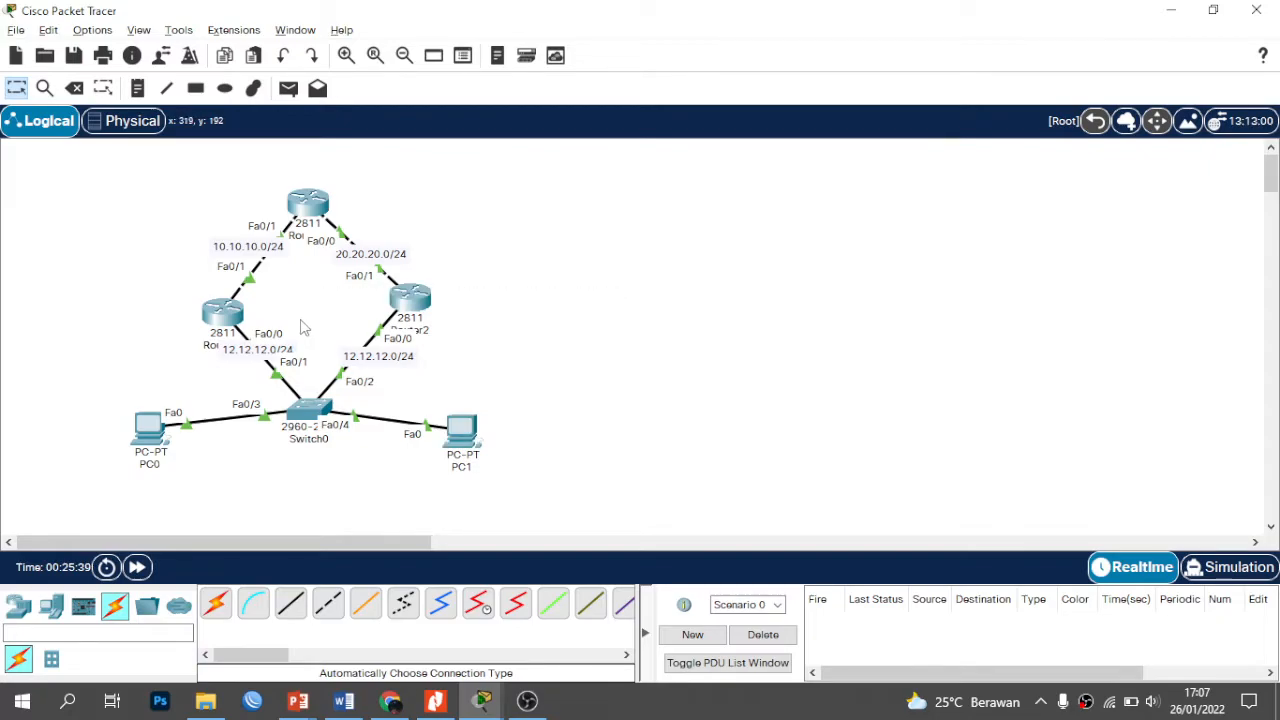
Step: Shut down interface fa0/0 on Router1 to simulate a gateway failure
click(226, 322)
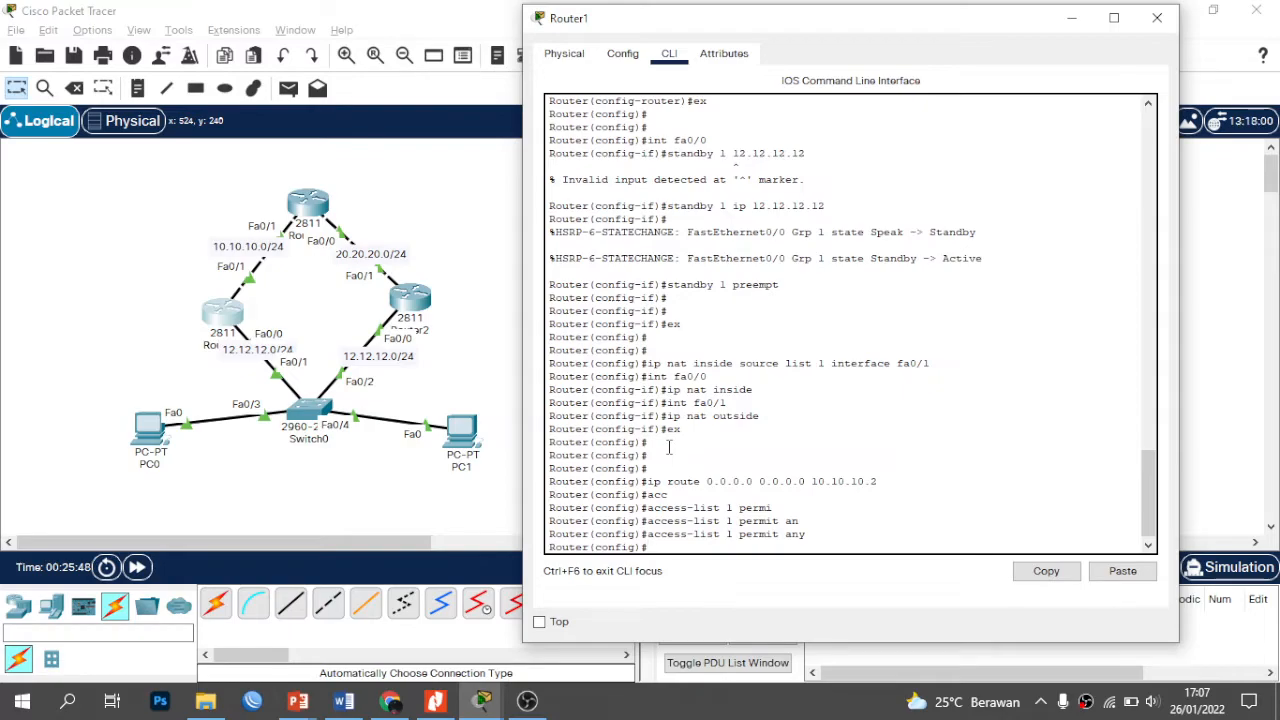
text(int fa0/0)
key(Return)
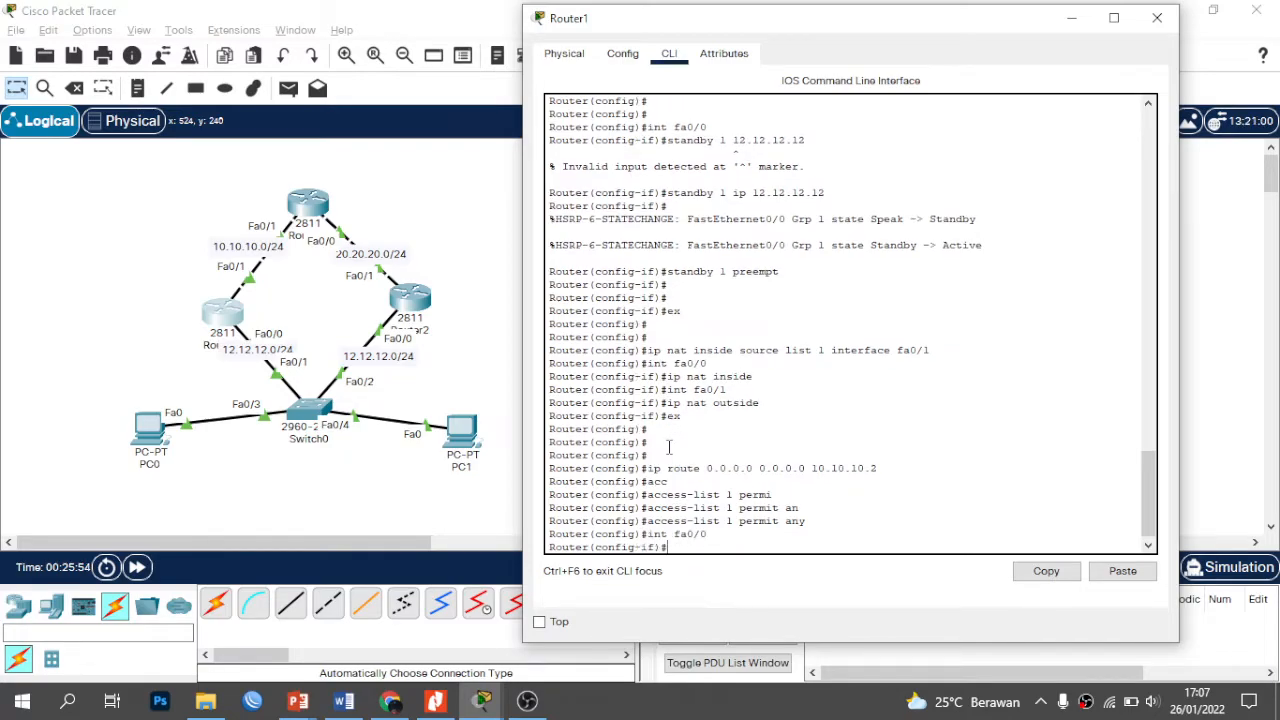
text(sh)
key(Return)
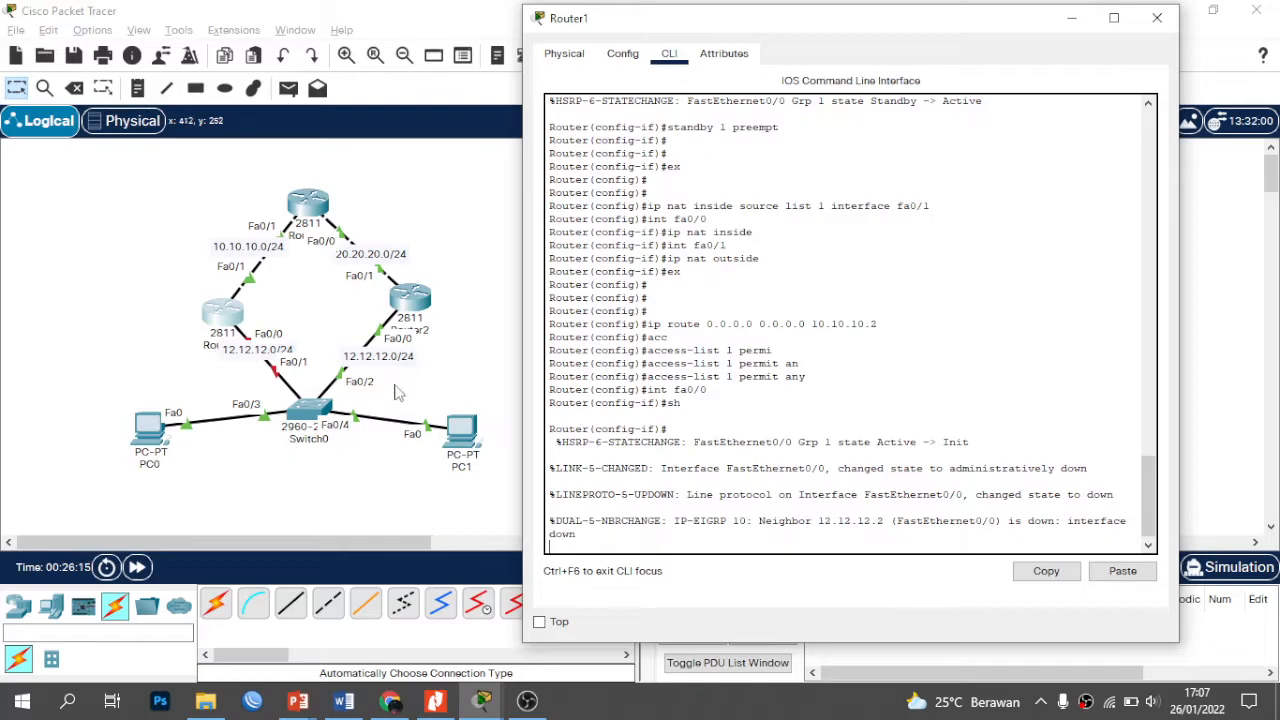
Step: Ping 3.3.3.3 twice from PC1's command prompt to test connectivity with Router1's fa0/0 shut down
click(447, 430)
click(447, 430)
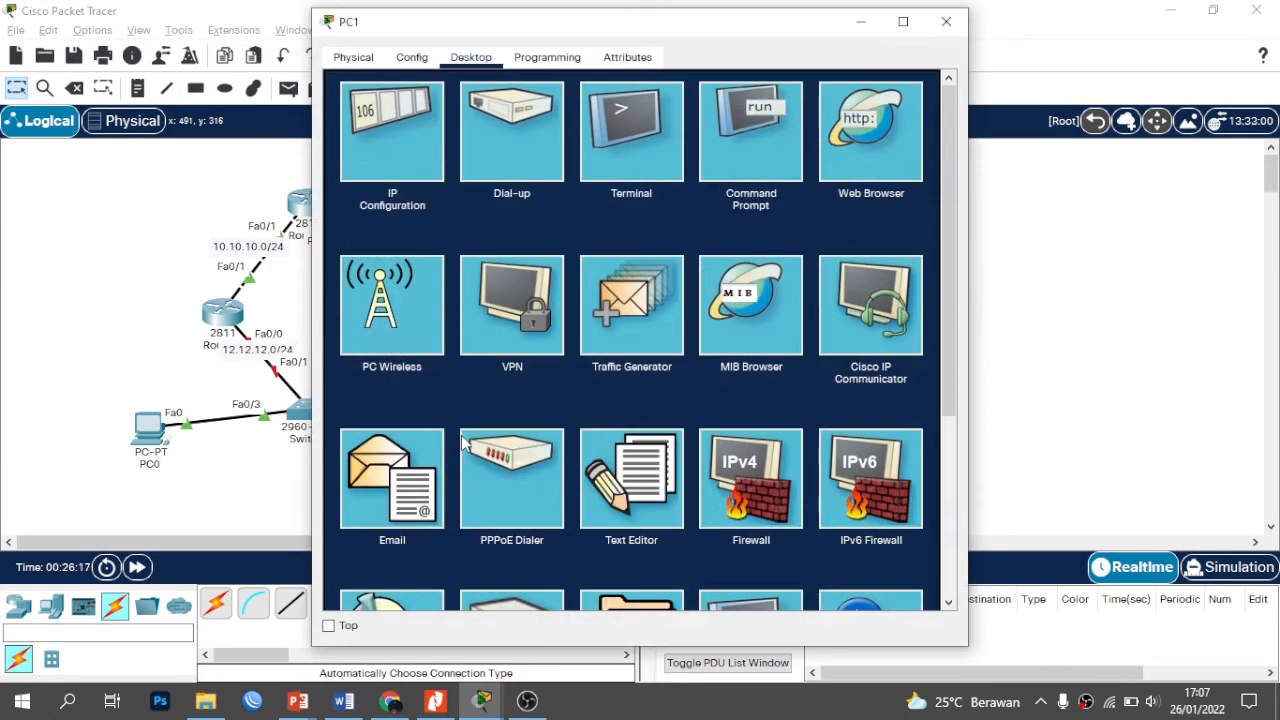
click(791, 151)
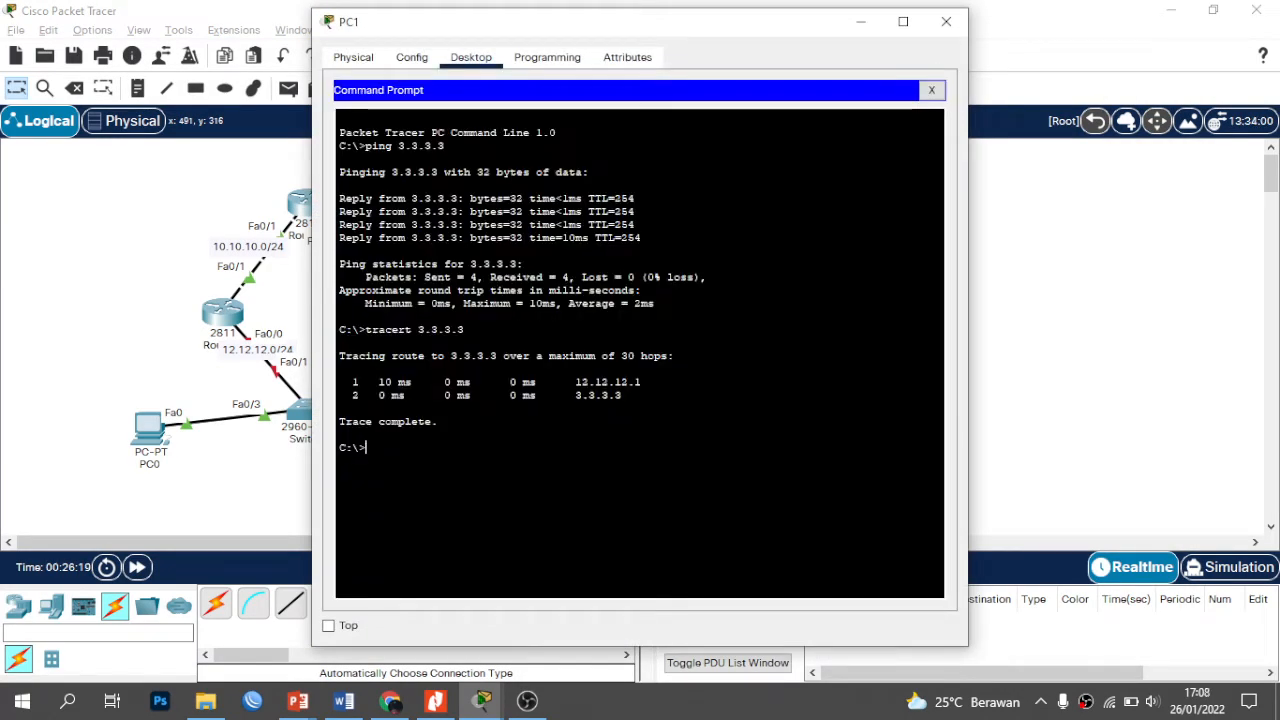
text(ping)
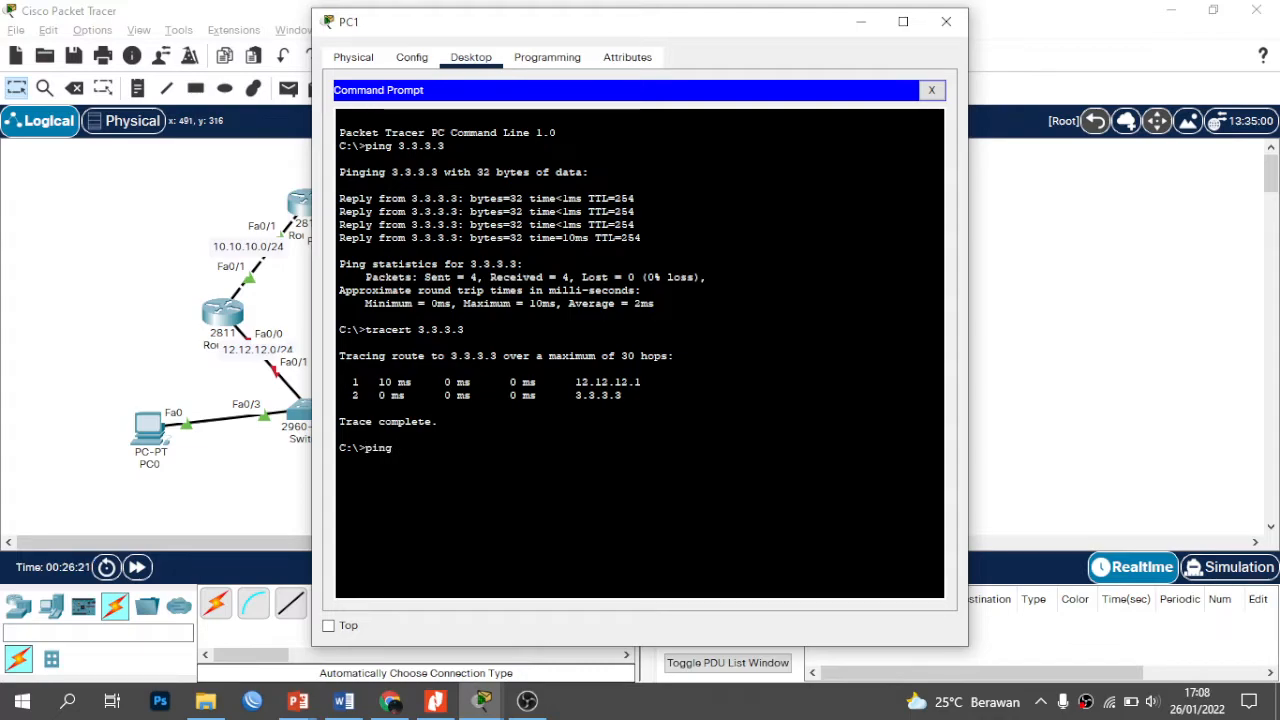
text( 3.3.3.3)
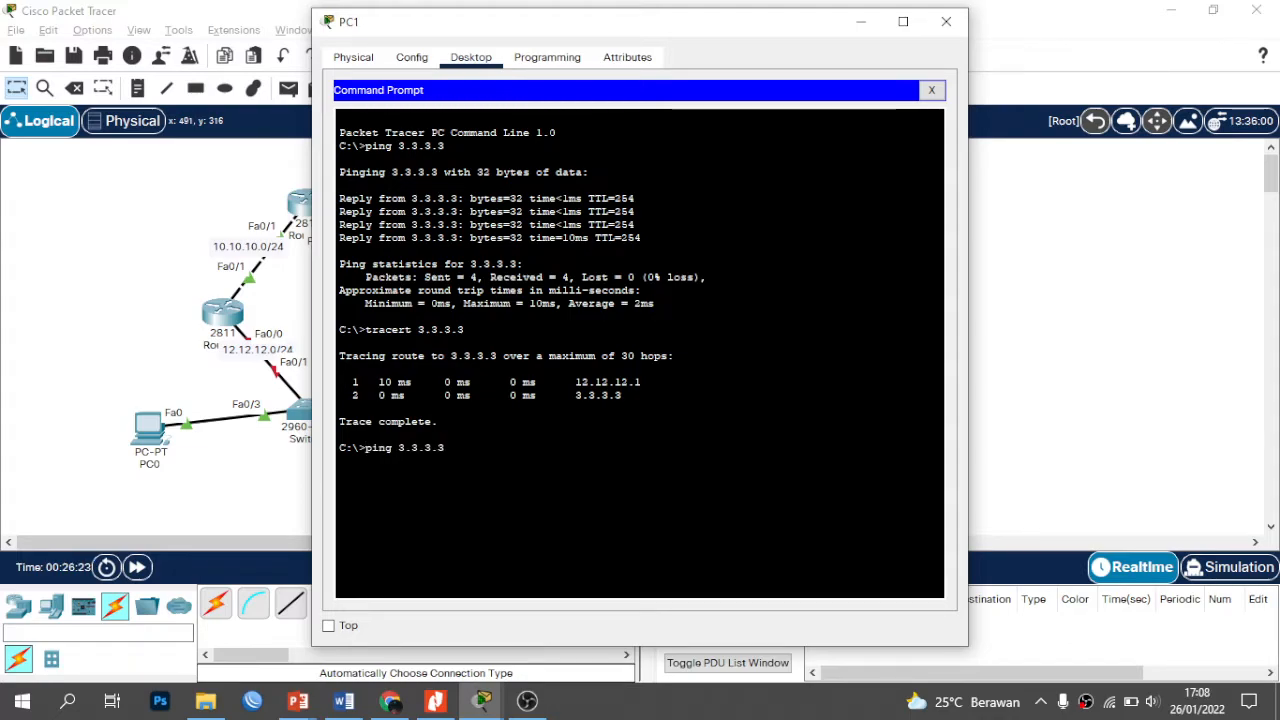
key(Return)
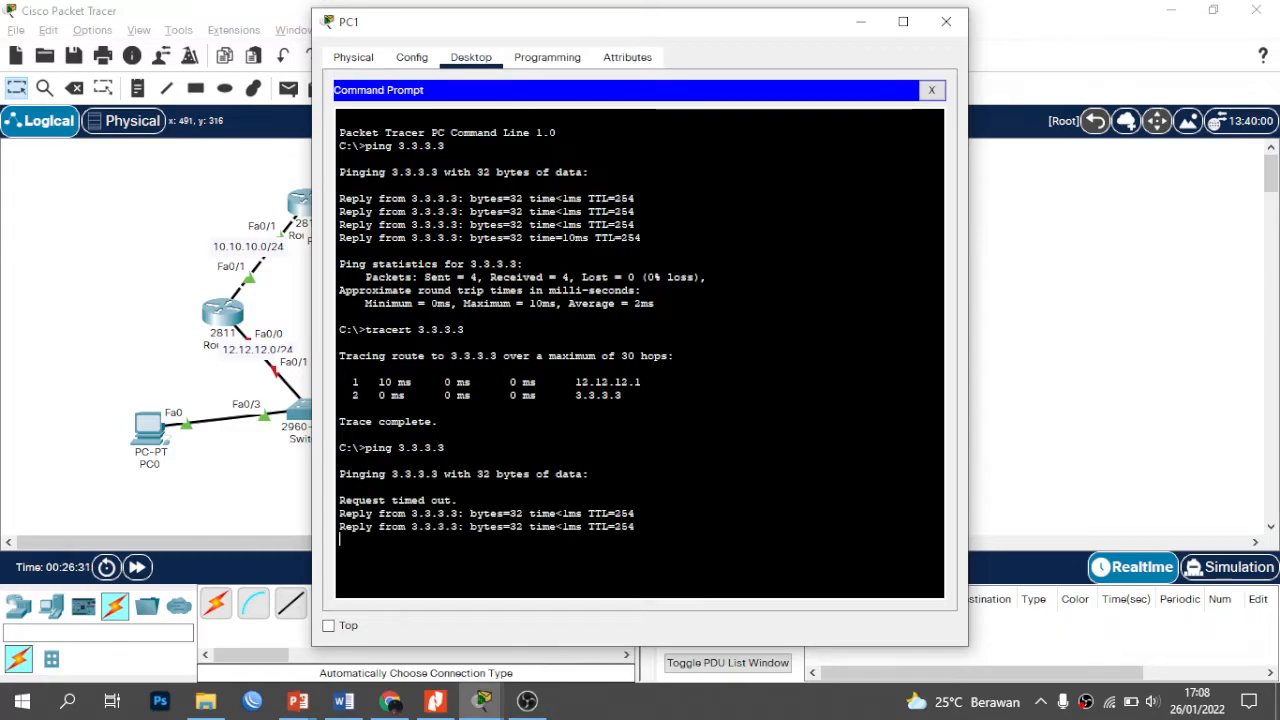
key(Up)
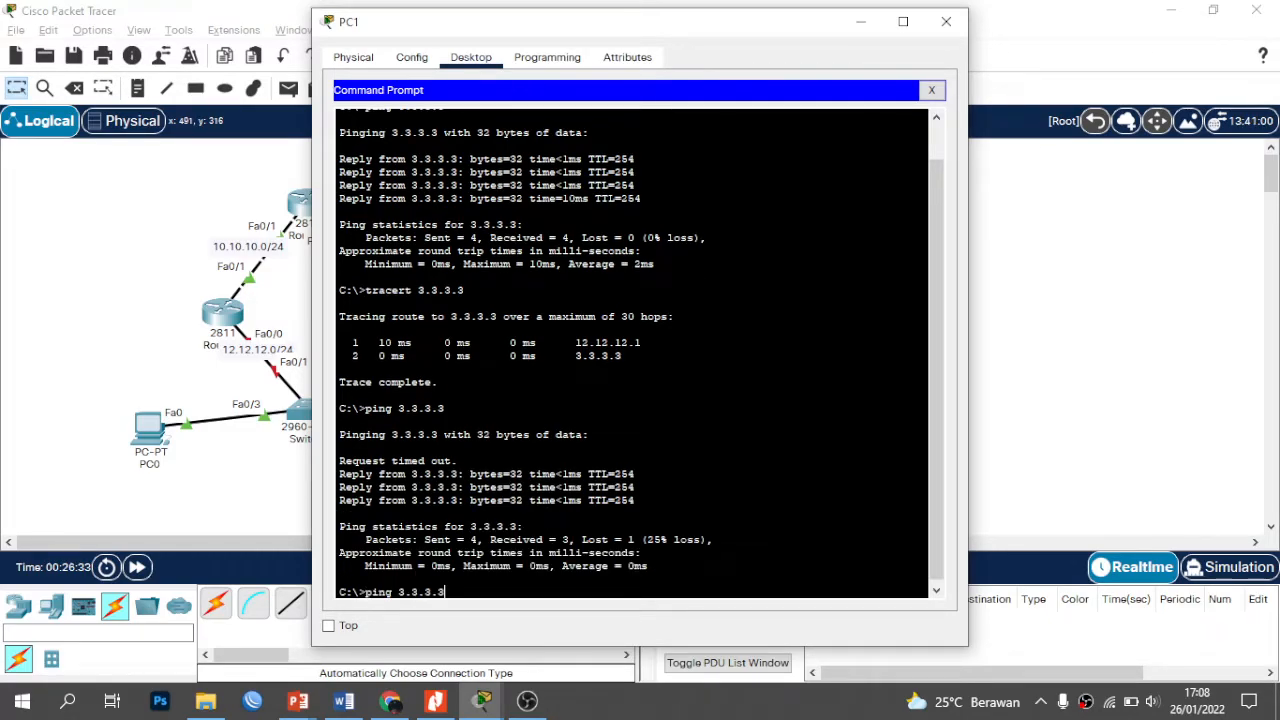
key(Return)
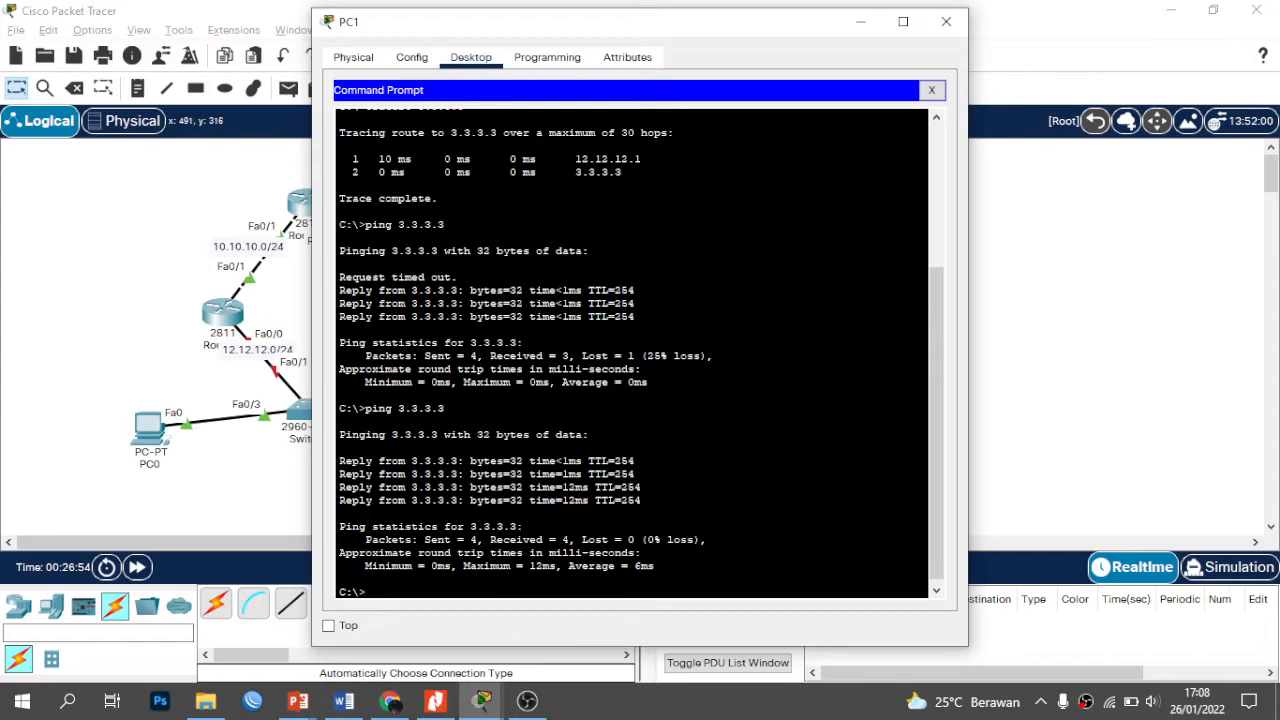
Step: Trace the route from PC1 to 3.3.3.3 again and highlight the first hop in the output
drag(721, 33, 900, 27)
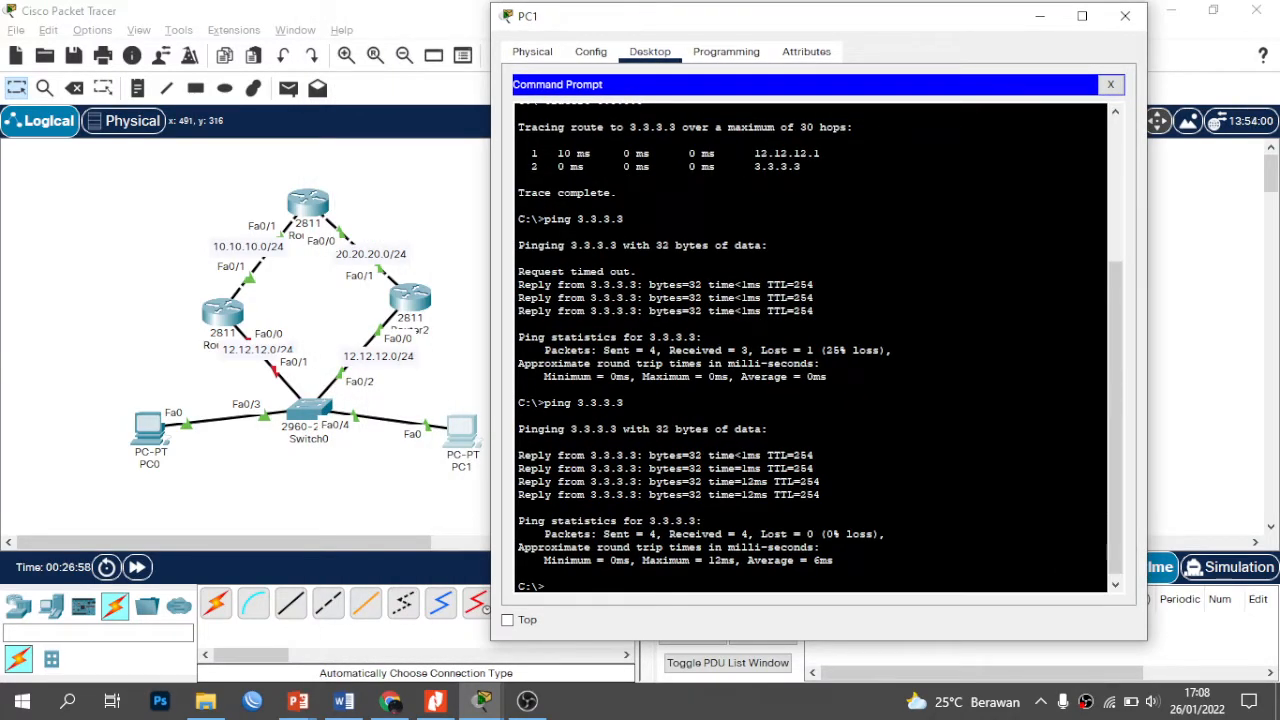
text(tracert 3.3.3.3)
key(Return)
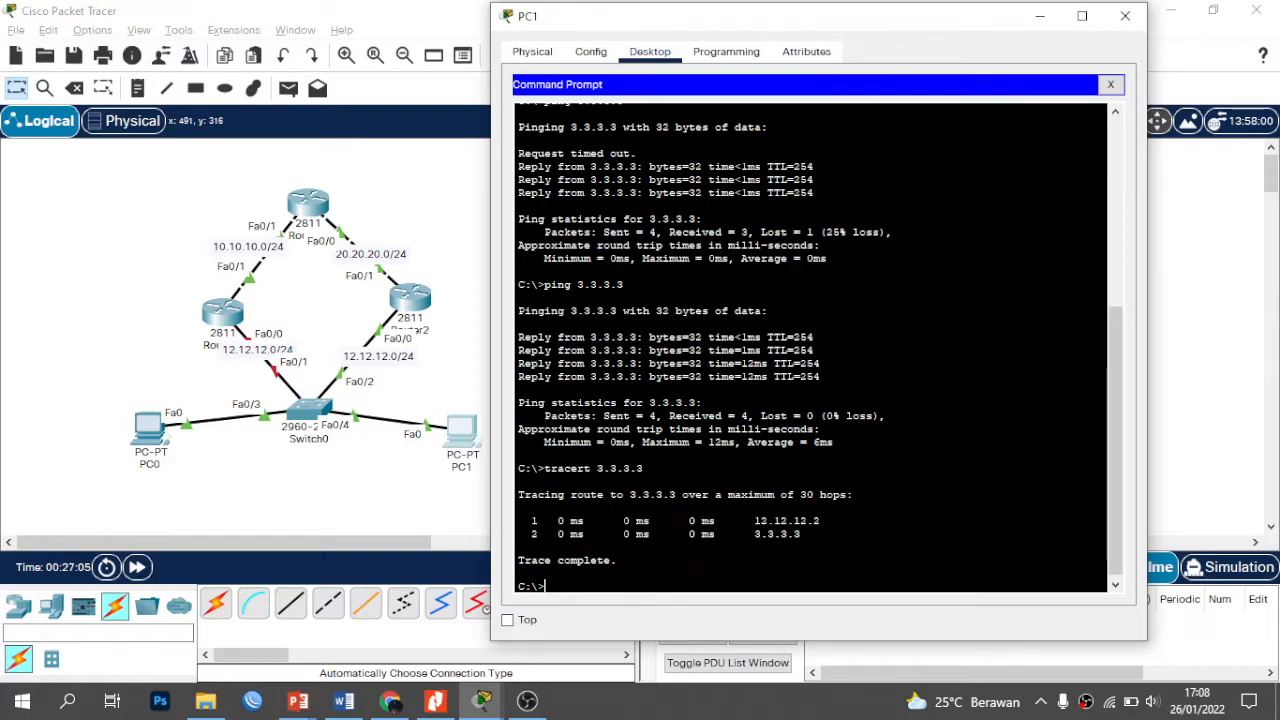
triple_click(770, 521)
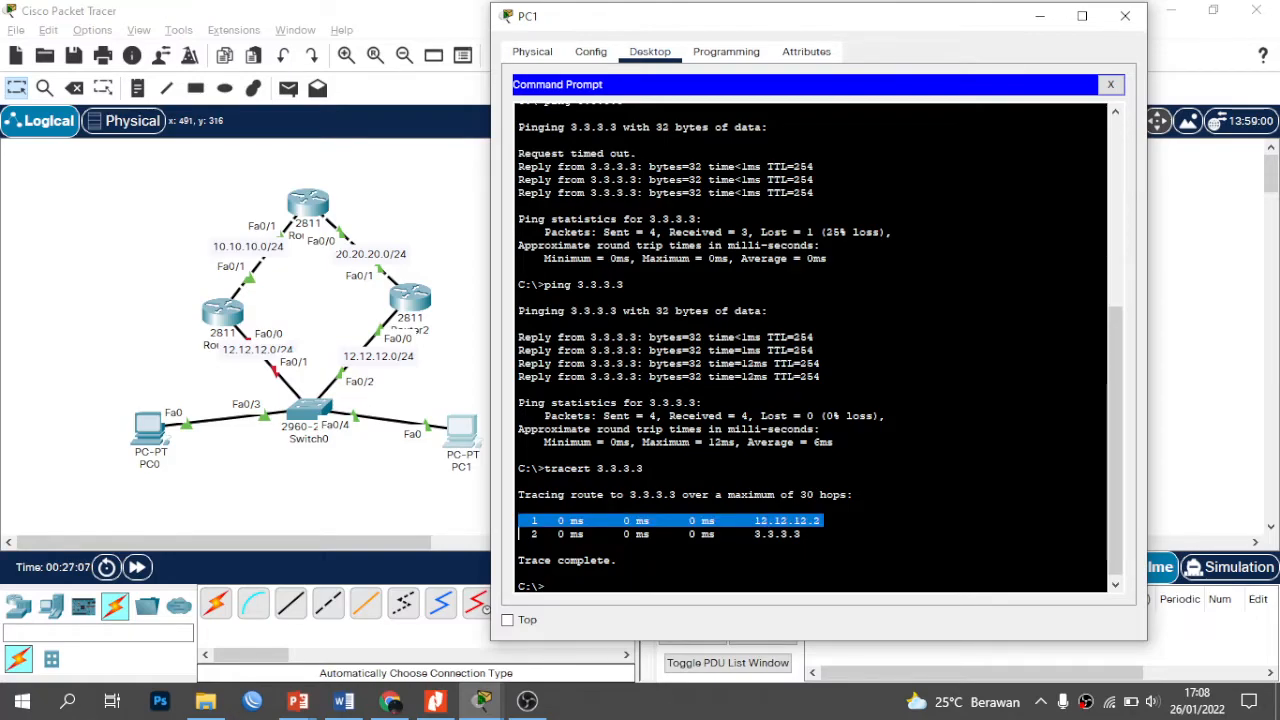